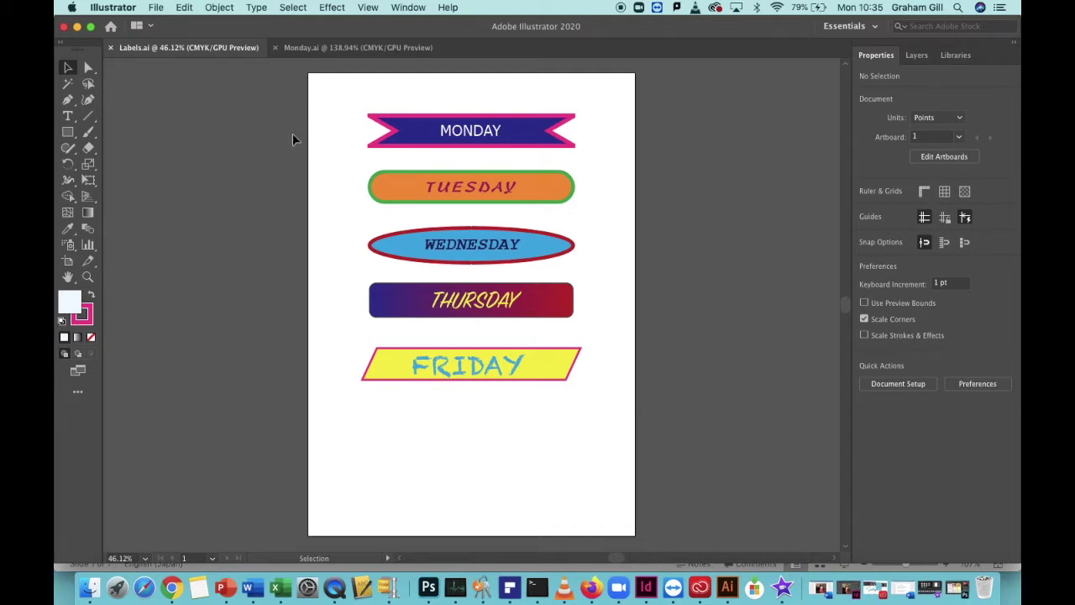
- Create a new A4 portrait document from the Print presets, with one artboard in points and CMYK colour
{"action": "left_click", "coordinate": [352, 47]}
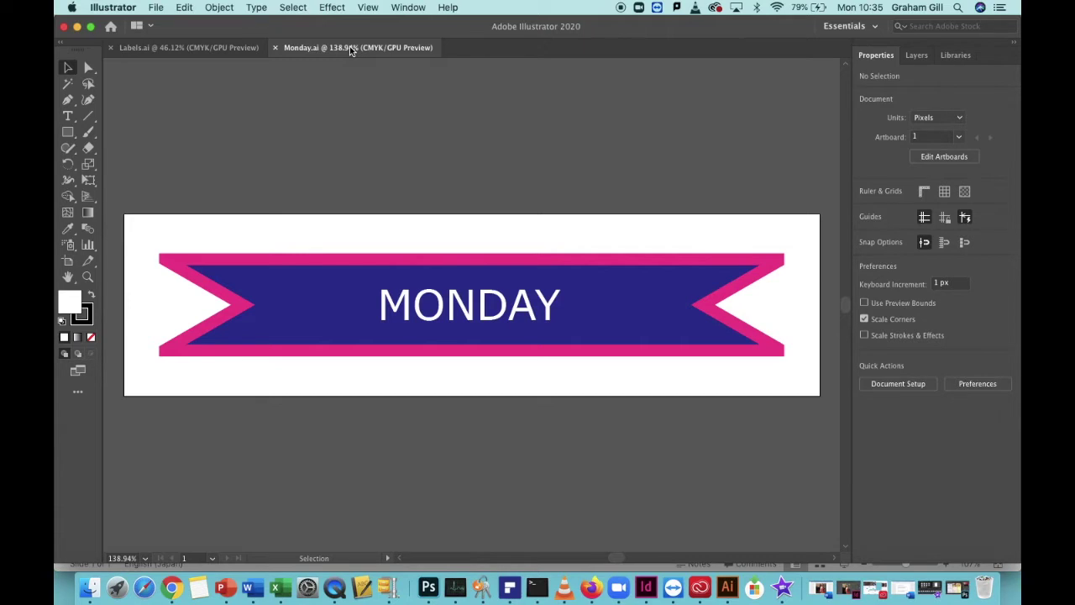
{"action": "left_click", "coordinate": [189, 50]}
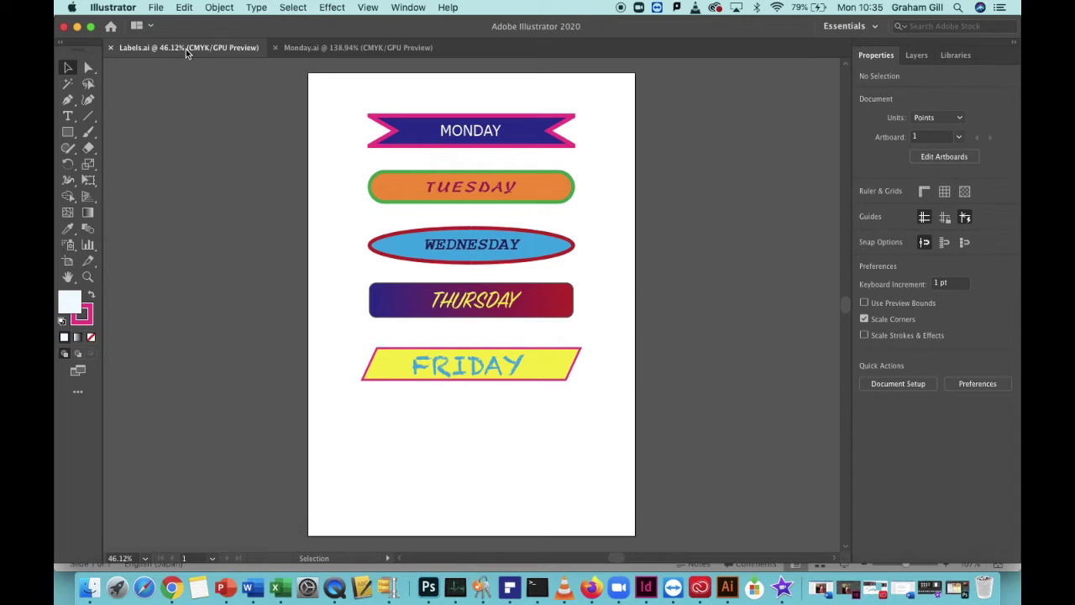
{"action": "left_click", "coordinate": [156, 8]}
{"action": "left_click", "coordinate": [158, 23]}
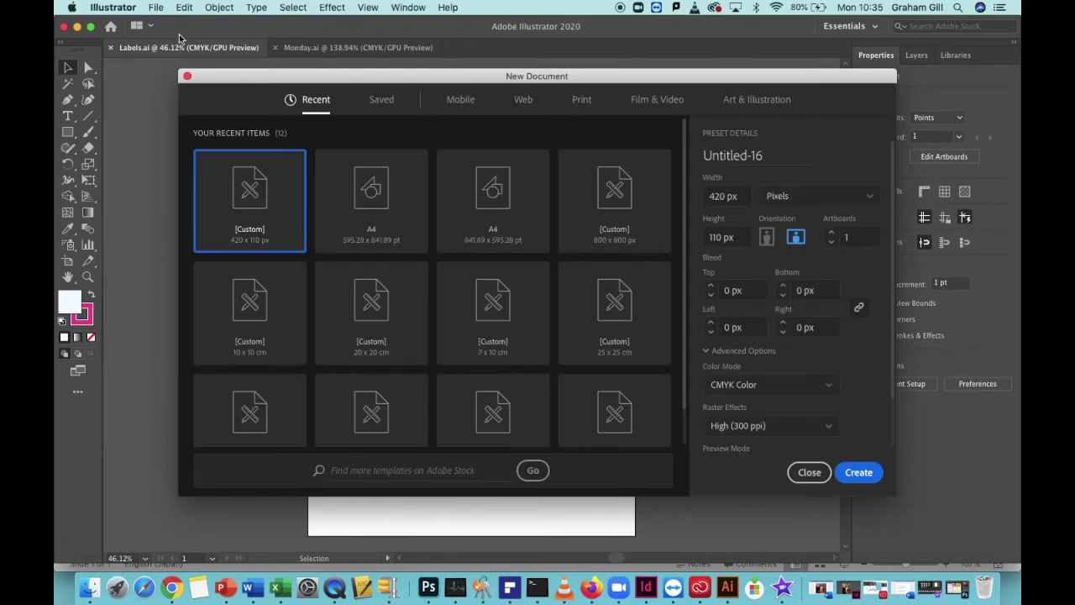
{"action": "left_click", "coordinate": [578, 105]}
{"action": "left_click", "coordinate": [433, 272]}
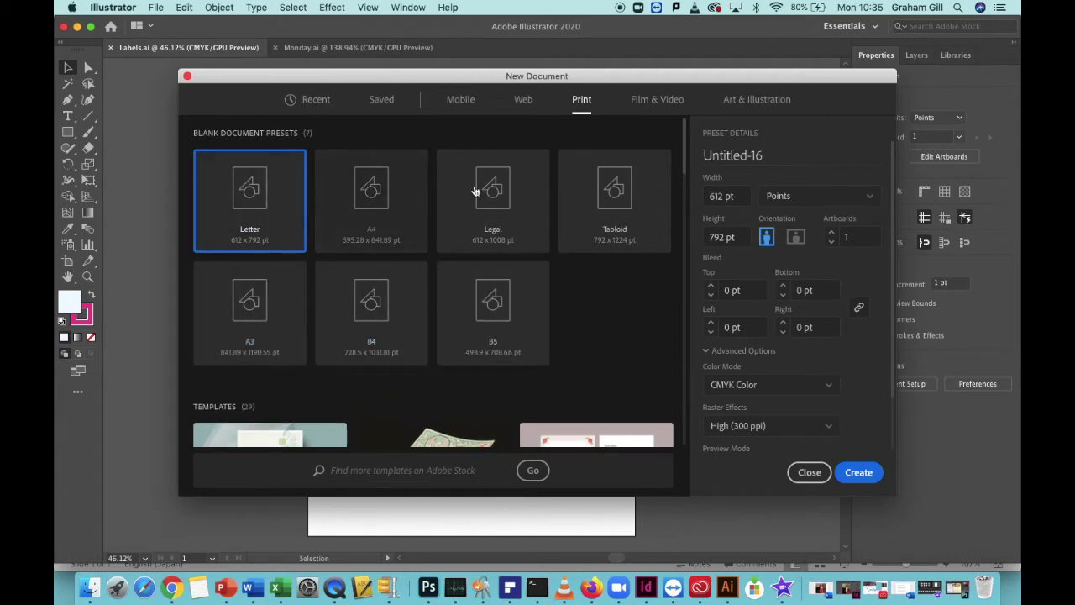
{"action": "left_click", "coordinate": [378, 201]}
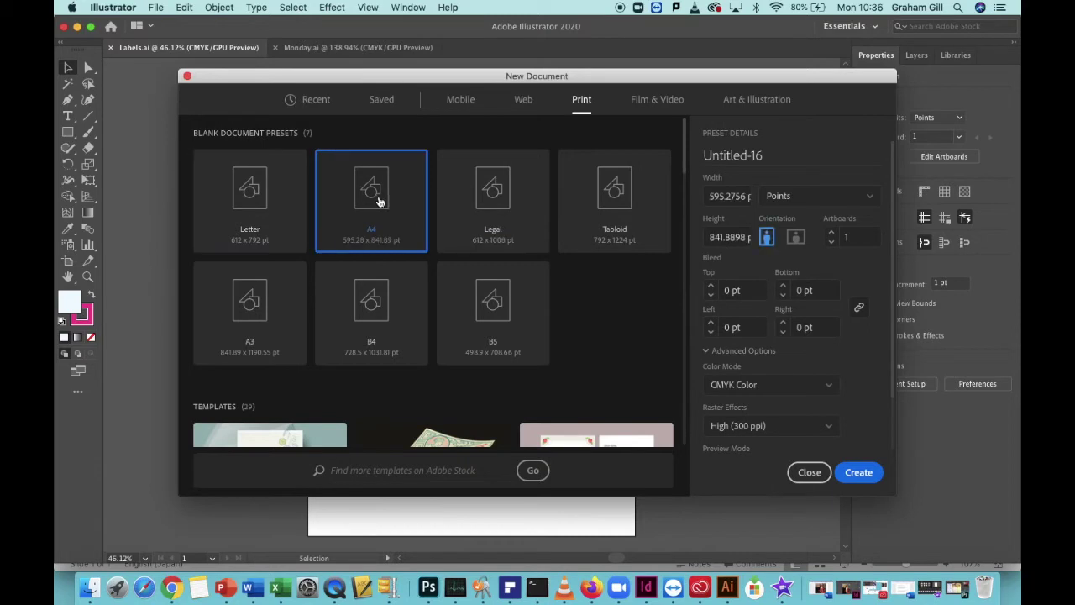
{"action": "left_click", "coordinate": [855, 472]}
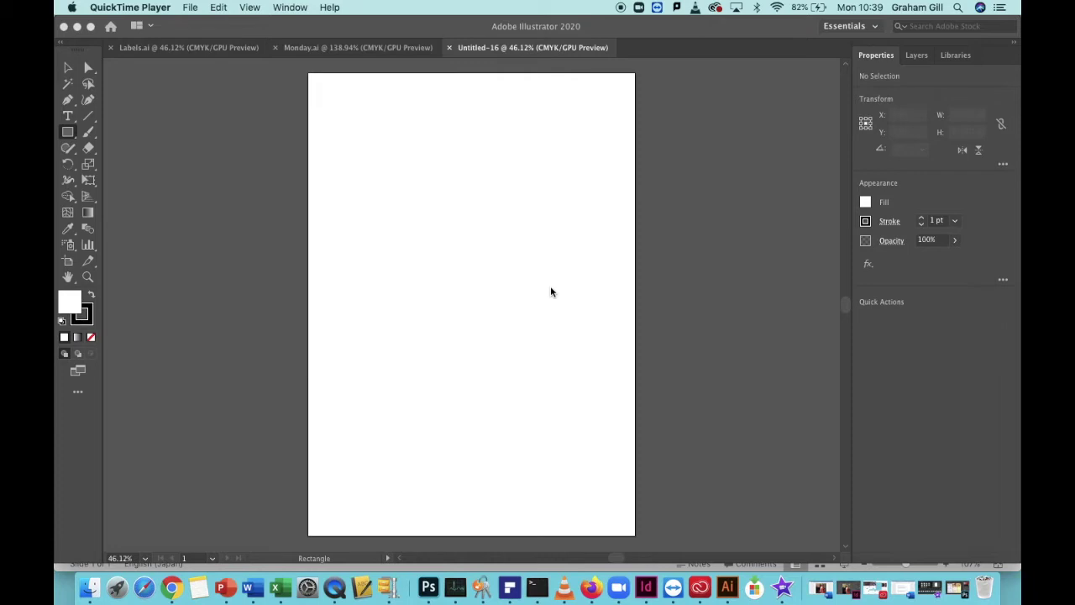
- Draw a plain rectangle about 391 by 70 pt, horizontally centred near the top of the page
{"action": "left_click", "coordinate": [73, 136]}
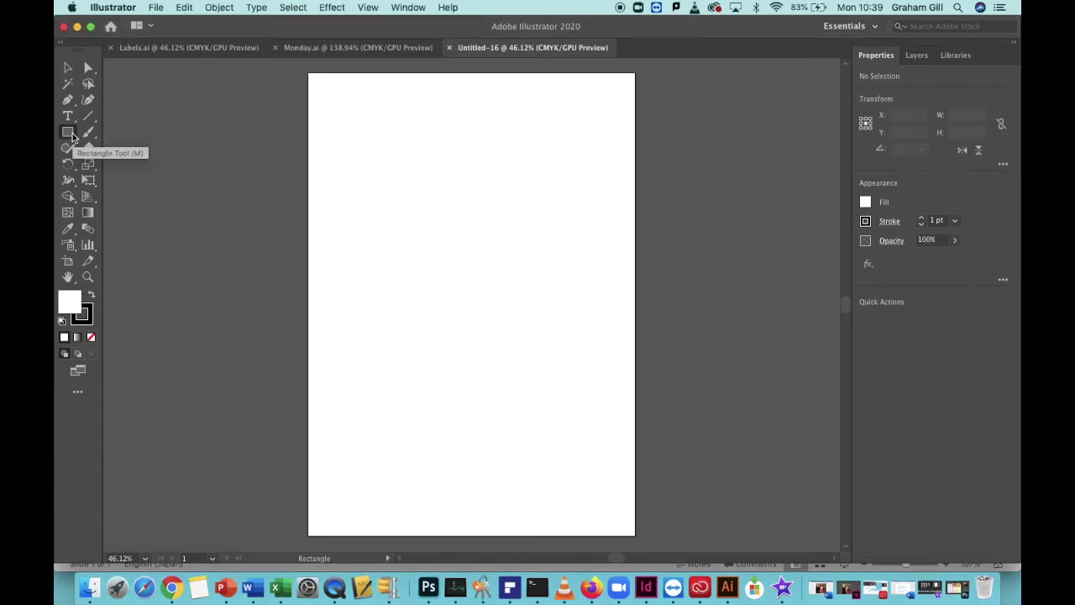
{"action": "left_click_drag", "start_coordinate": [73, 137], "coordinate": [155, 136]}
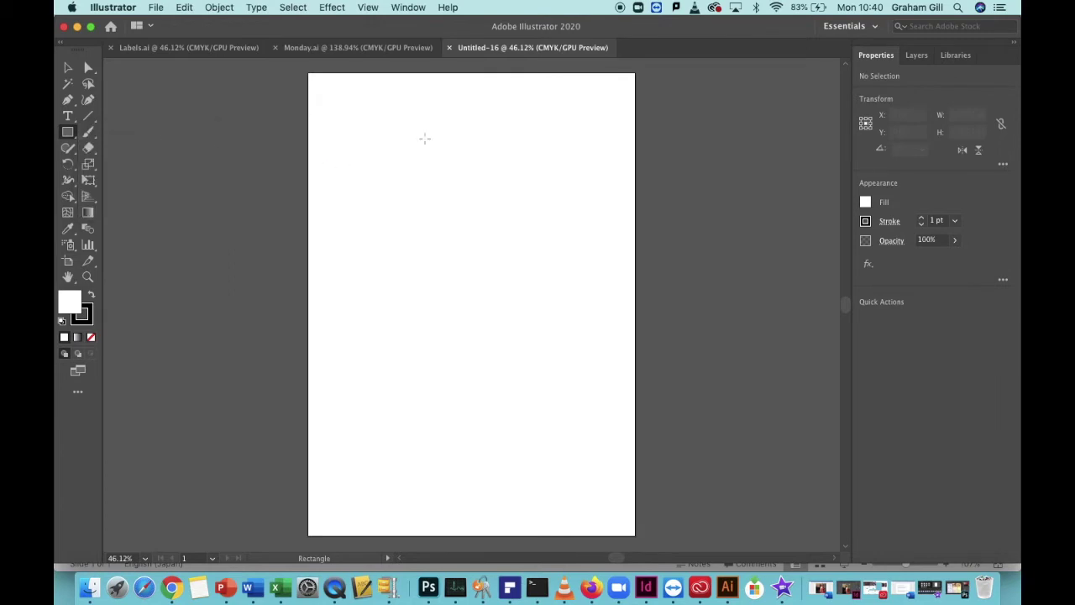
{"action": "left_click_drag", "start_coordinate": [365, 111], "coordinate": [580, 149]}
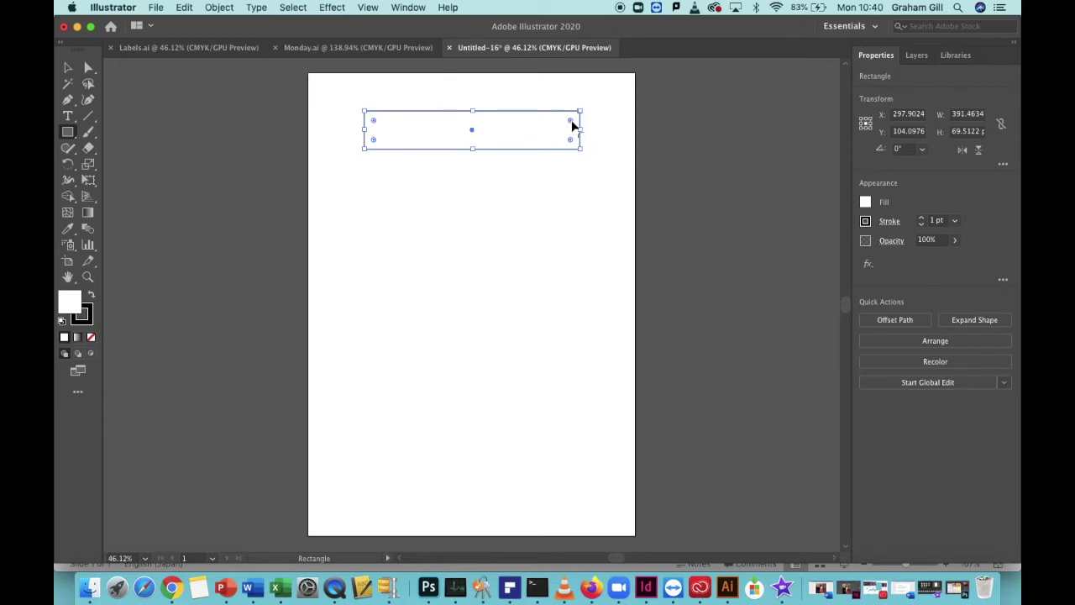
{"action": "mouse_move", "coordinate": [571, 125]}
{"action": "left_mouse_down"}
{"action": "mouse_move", "coordinate": [547, 136]}
{"action": "mouse_move", "coordinate": [586, 119]}
{"action": "mouse_move", "coordinate": [582, 108]}
{"action": "left_mouse_up"}
- Draw a rounded rectangle about 391 by 63 pt below the first rectangle, aligned with its sides
{"action": "left_click", "coordinate": [70, 136]}
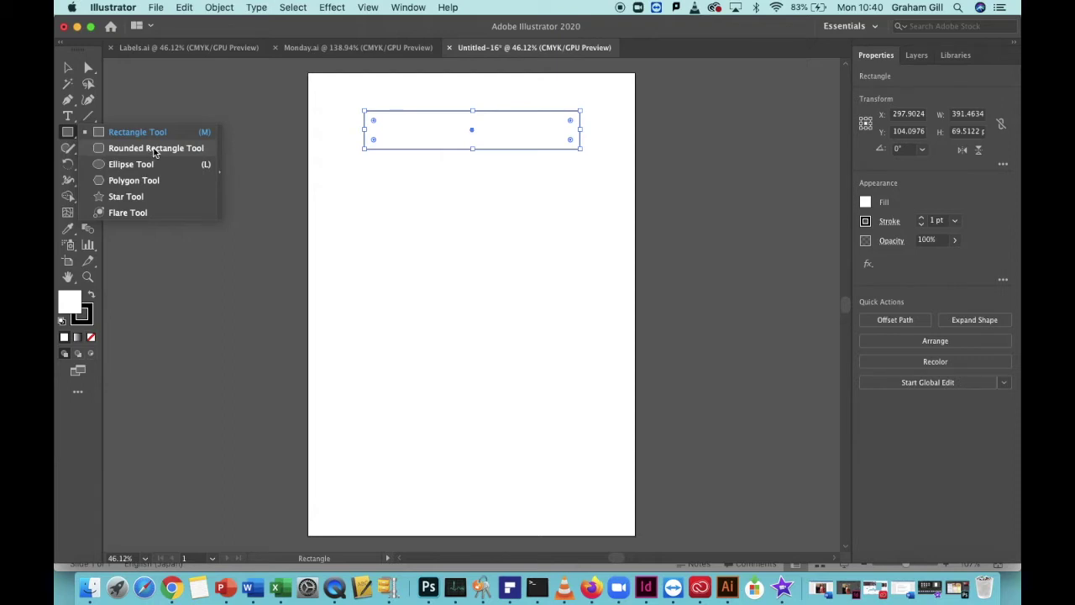
{"action": "left_click", "coordinate": [154, 149]}
{"action": "left_click_drag", "start_coordinate": [363, 174], "coordinate": [578, 208]}
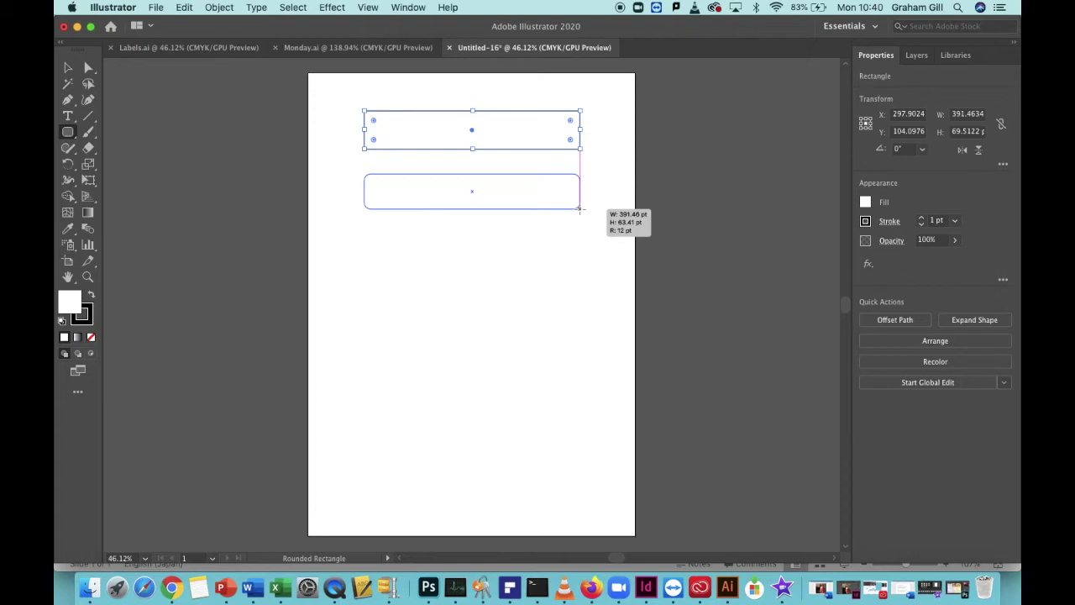
{"action": "left_click_drag", "start_coordinate": [579, 208], "coordinate": [579, 208]}
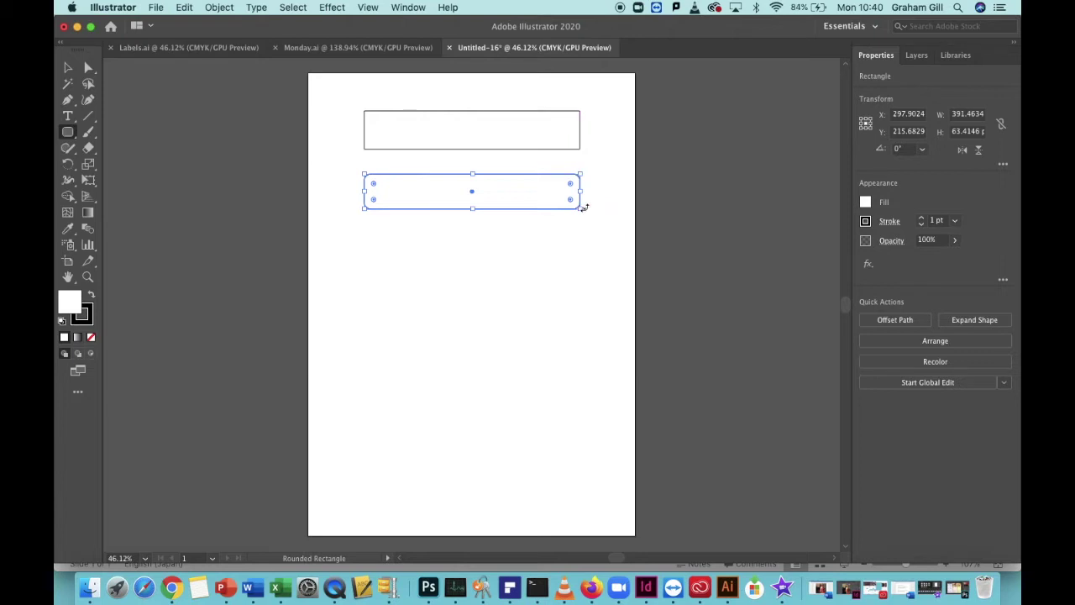
- Draw an ellipse about 391 by 79 pt below the rounded rectangle, matching its width
{"action": "left_click", "coordinate": [72, 140]}
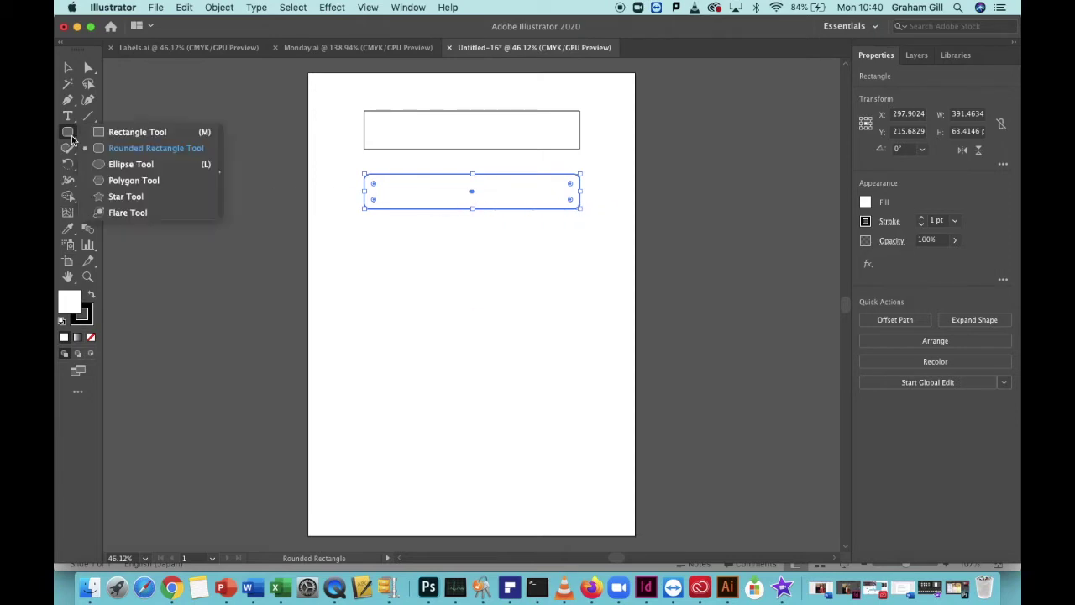
{"action": "left_click", "coordinate": [134, 166]}
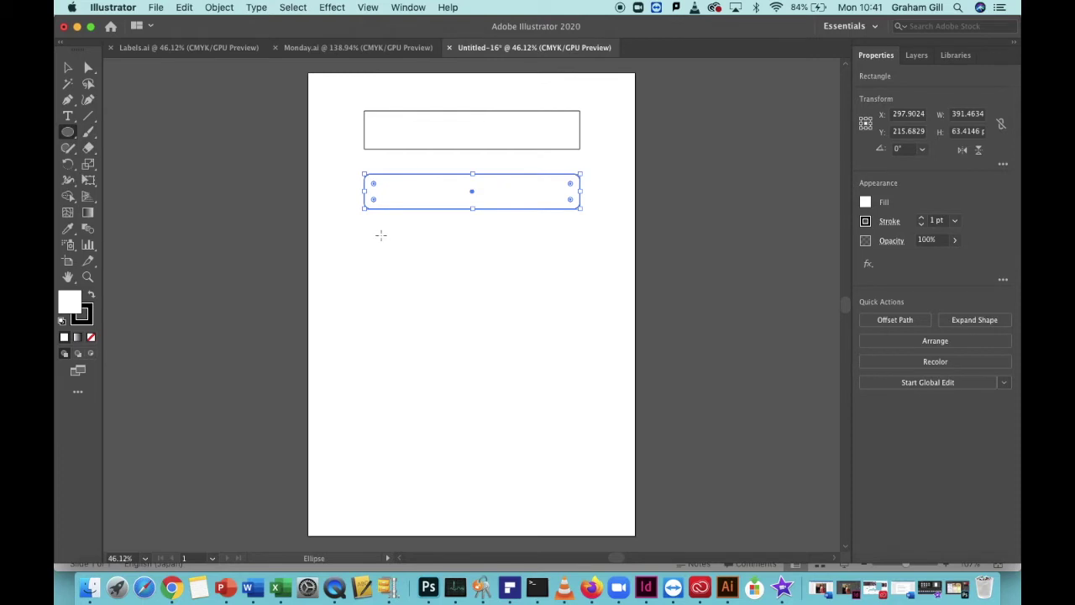
{"action": "mouse_move", "coordinate": [364, 231]}
{"action": "left_mouse_down"}
{"action": "mouse_move", "coordinate": [415, 254]}
{"action": "mouse_move", "coordinate": [583, 263]}
{"action": "mouse_move", "coordinate": [585, 427]}
{"action": "mouse_move", "coordinate": [588, 377]}
{"action": "mouse_move", "coordinate": [478, 298]}
{"action": "mouse_move", "coordinate": [570, 366]}
{"action": "mouse_move", "coordinate": [576, 331]}
{"action": "mouse_move", "coordinate": [481, 330]}
{"action": "mouse_move", "coordinate": [688, 291]}
{"action": "mouse_move", "coordinate": [516, 233]}
{"action": "mouse_move", "coordinate": [573, 307]}
{"action": "mouse_move", "coordinate": [580, 273]}
{"action": "left_mouse_up"}
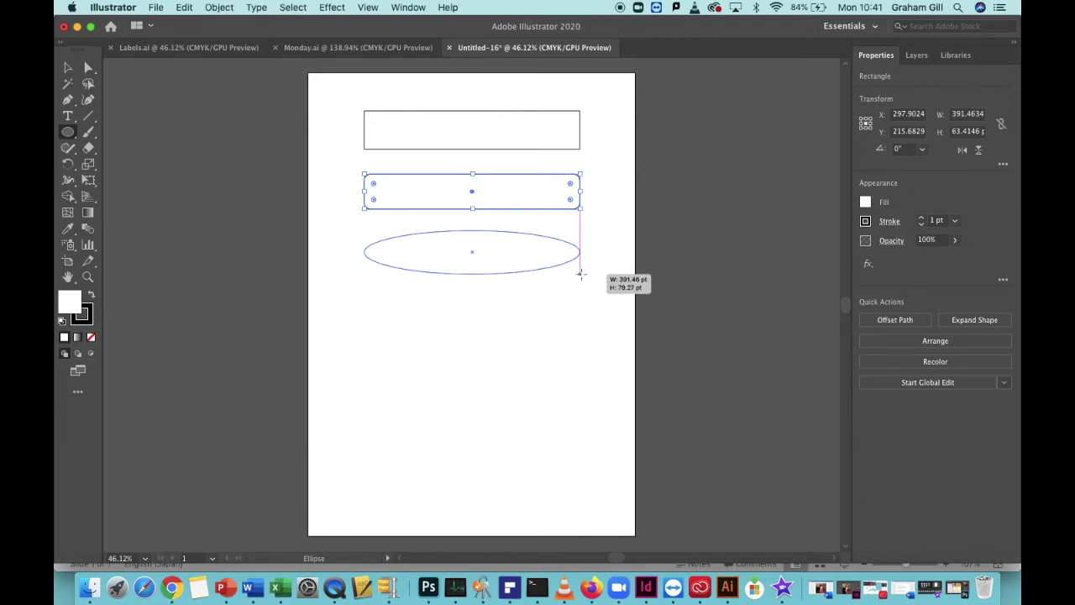
{"action": "left_click_drag", "start_coordinate": [581, 274], "coordinate": [581, 274]}
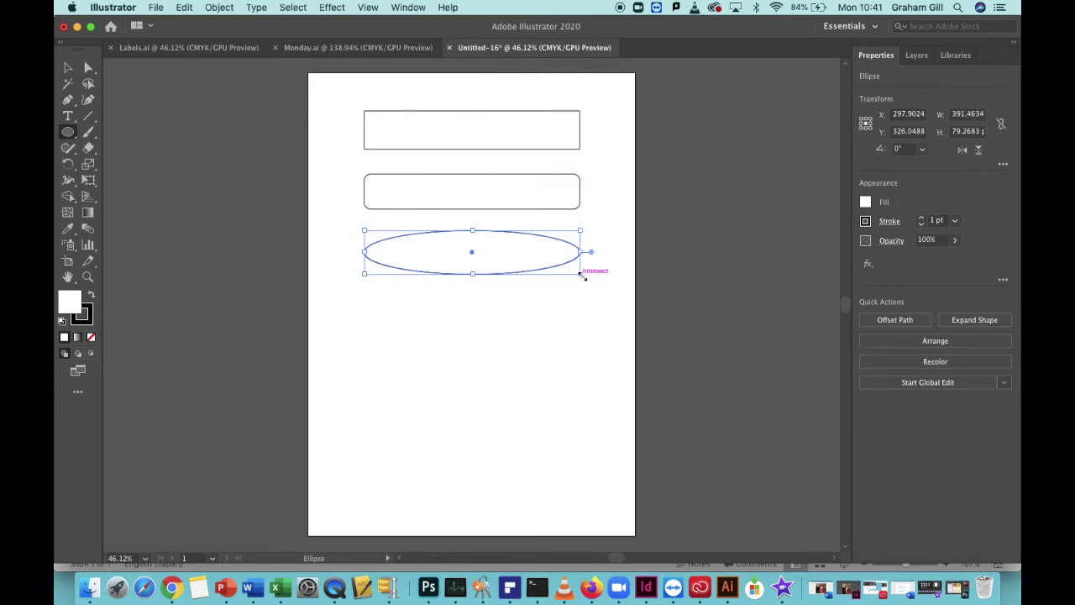
- Below the ellipse, draw a rounded rectangle about 391 by 70 pt and a plain rectangle about 391 by 66 pt under it
{"action": "left_click_drag", "start_coordinate": [70, 134], "coordinate": [121, 148]}
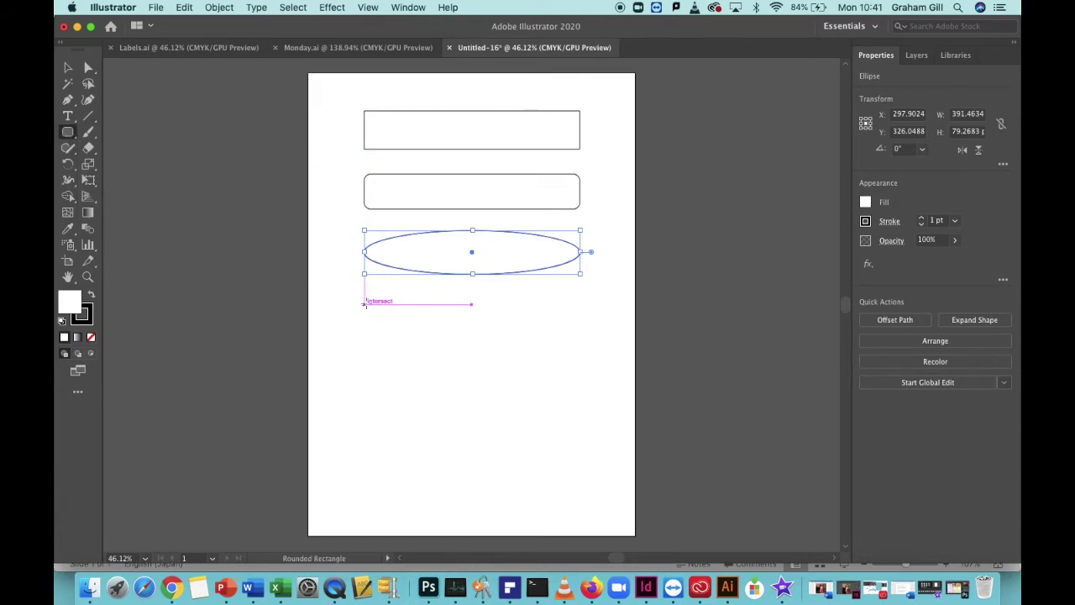
{"action": "left_click_drag", "start_coordinate": [364, 303], "coordinate": [582, 341]}
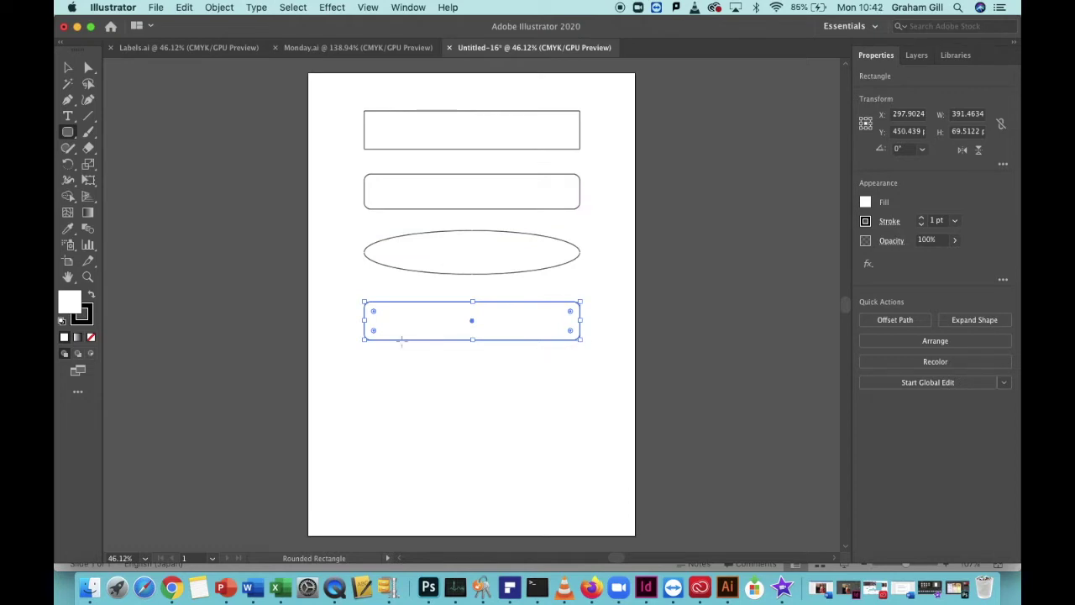
{"action": "left_click_drag", "start_coordinate": [72, 137], "coordinate": [139, 134]}
{"action": "mouse_move", "coordinate": [364, 361]}
{"action": "left_mouse_down"}
{"action": "mouse_move", "coordinate": [502, 416]}
{"action": "mouse_move", "coordinate": [579, 396]}
{"action": "left_mouse_up"}
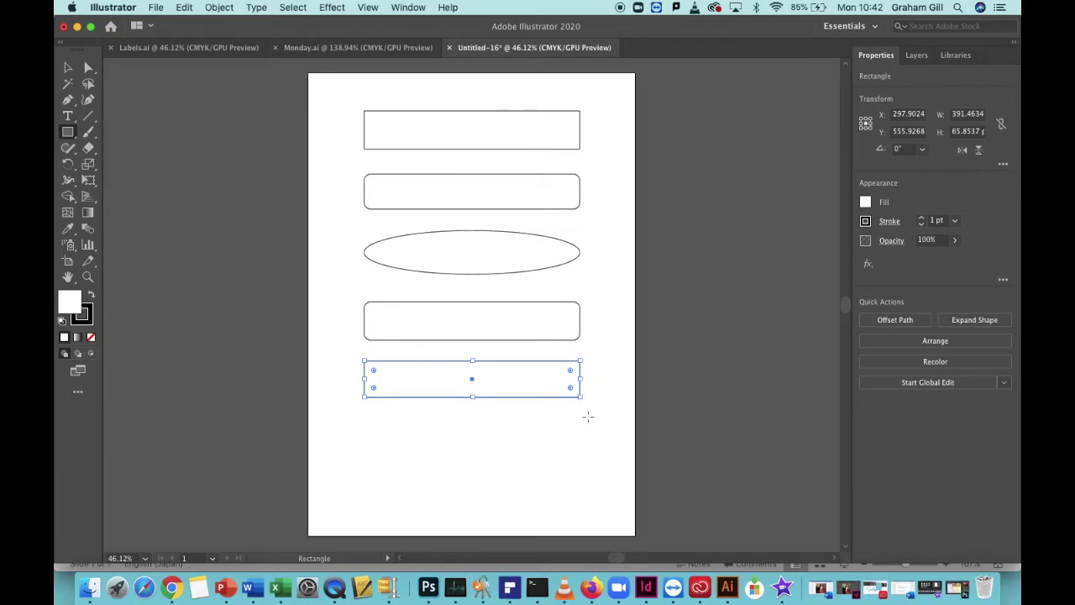
- Create a triangle with the Polygon tool below the lowest rectangle, using 3 sides and a radius of 74.4302 pt
{"action": "left_click", "coordinate": [69, 136]}
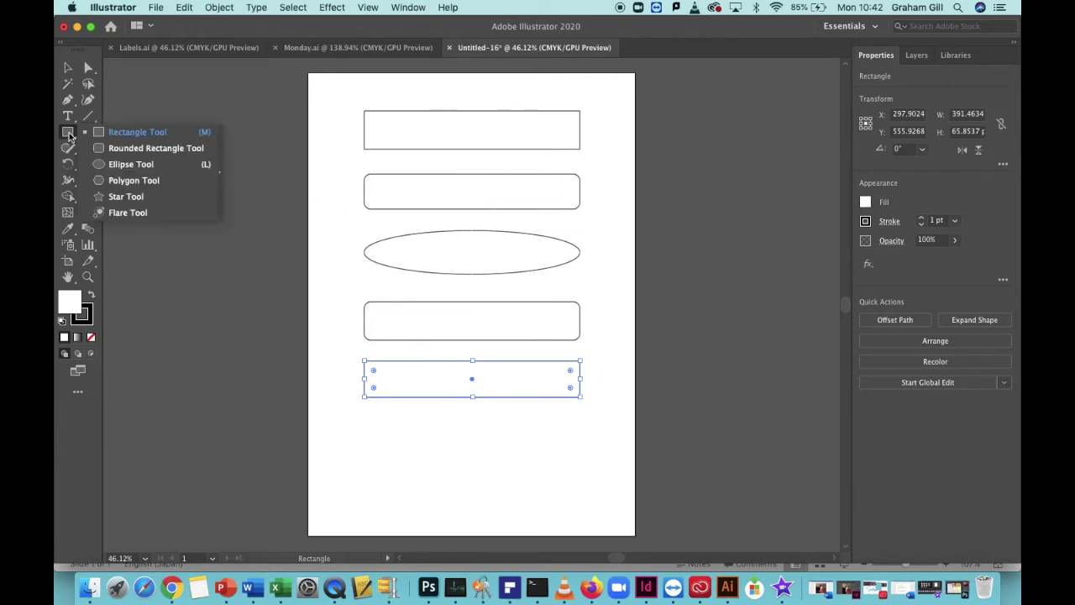
{"action": "left_click", "coordinate": [123, 180]}
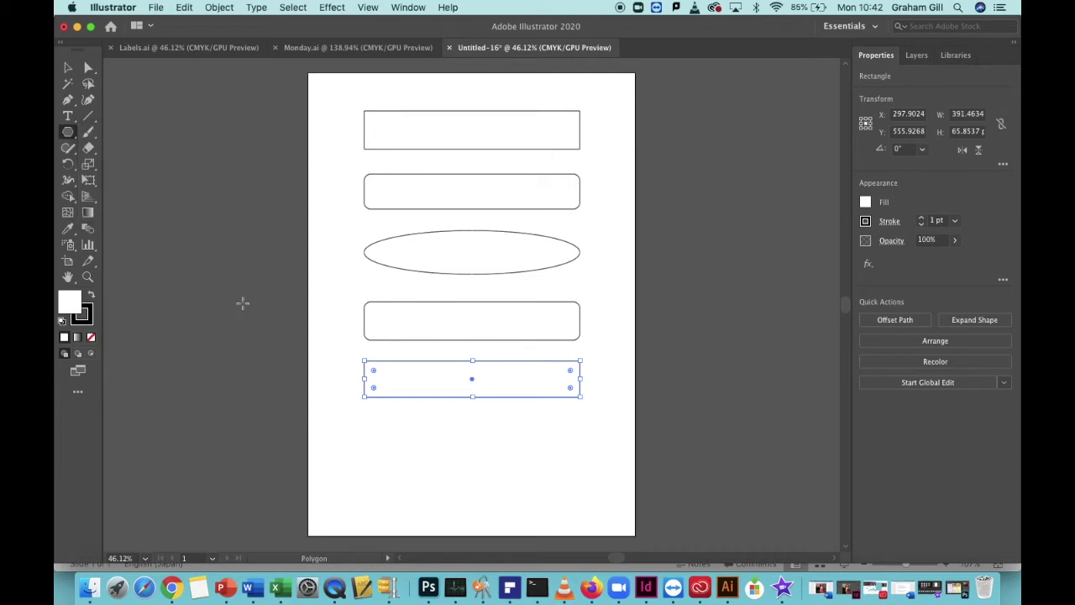
{"action": "left_click", "coordinate": [370, 437]}
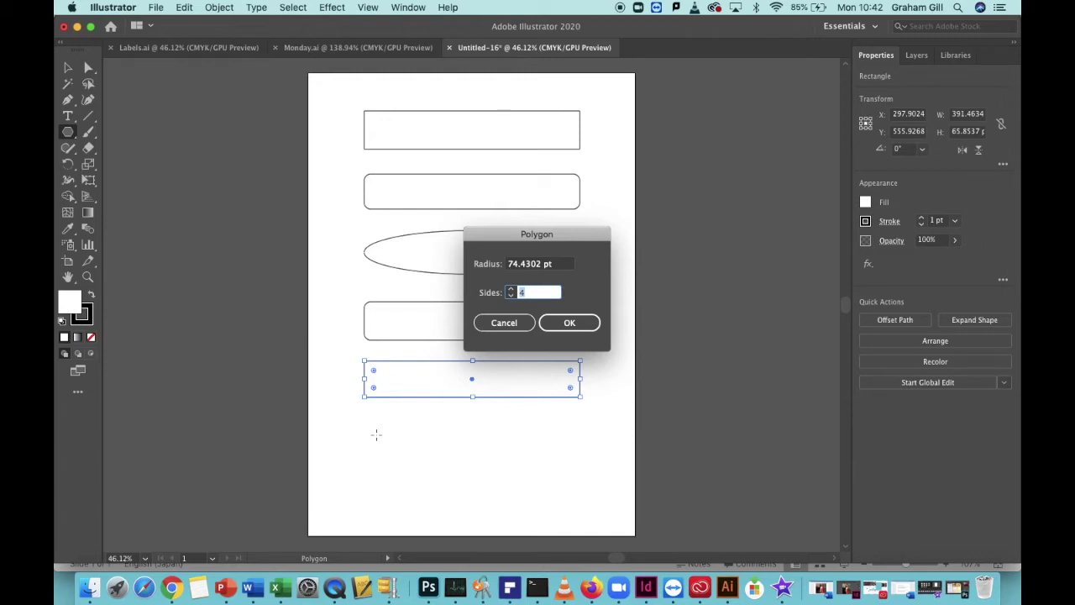
{"action": "type", "text": "3"}
{"action": "left_click", "coordinate": [569, 324]}
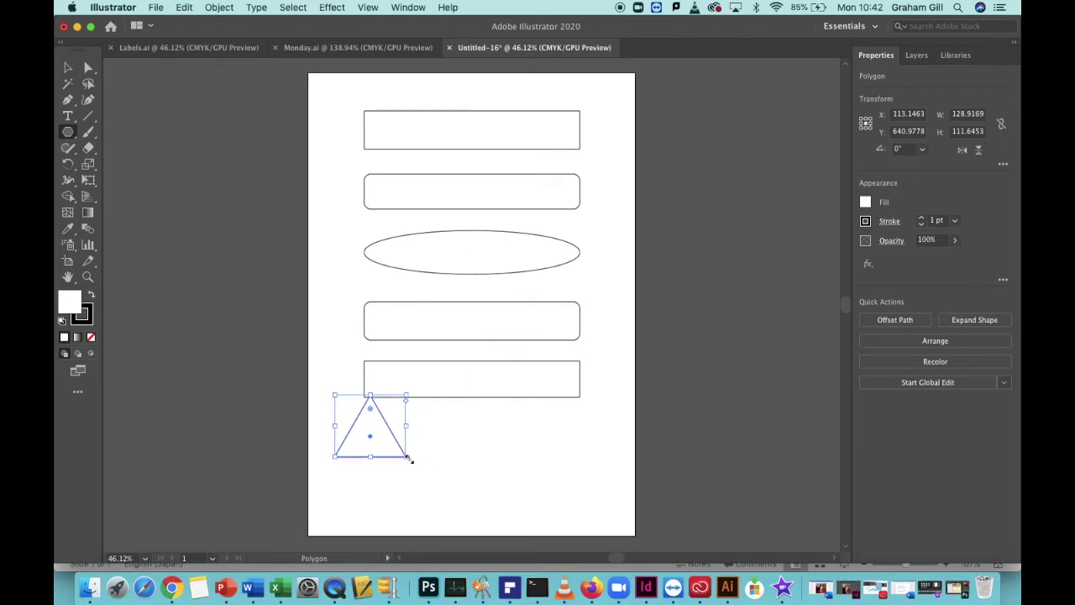
- Rotate the triangle to 270° so it points right, and place it over the left end of the top rectangle, vertically centred
{"action": "left_click_drag", "start_coordinate": [414, 461], "coordinate": [344, 479]}
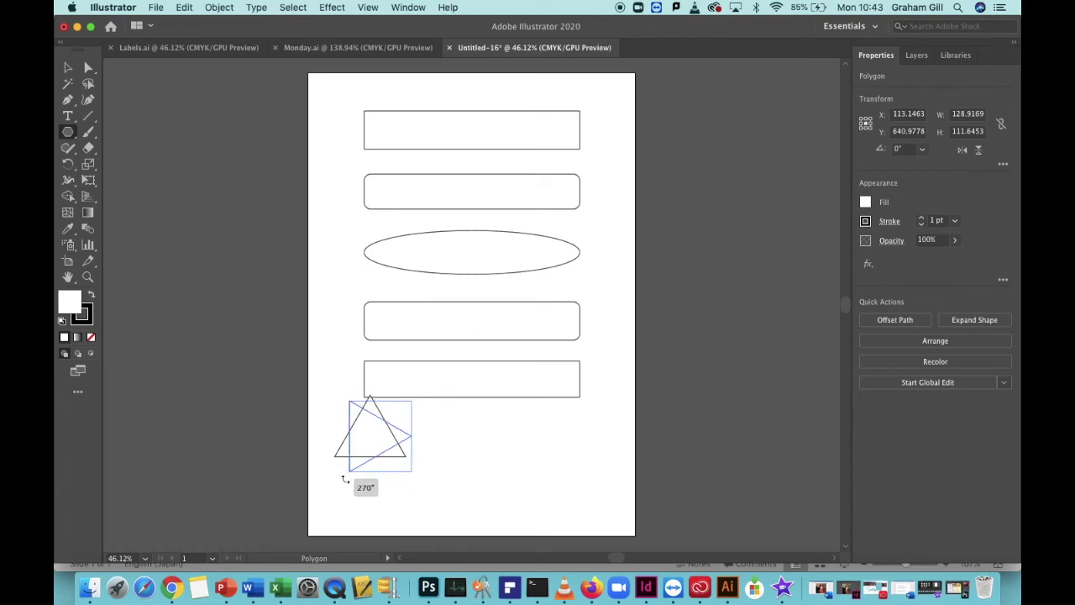
{"action": "left_click_drag", "start_coordinate": [345, 479], "coordinate": [345, 479]}
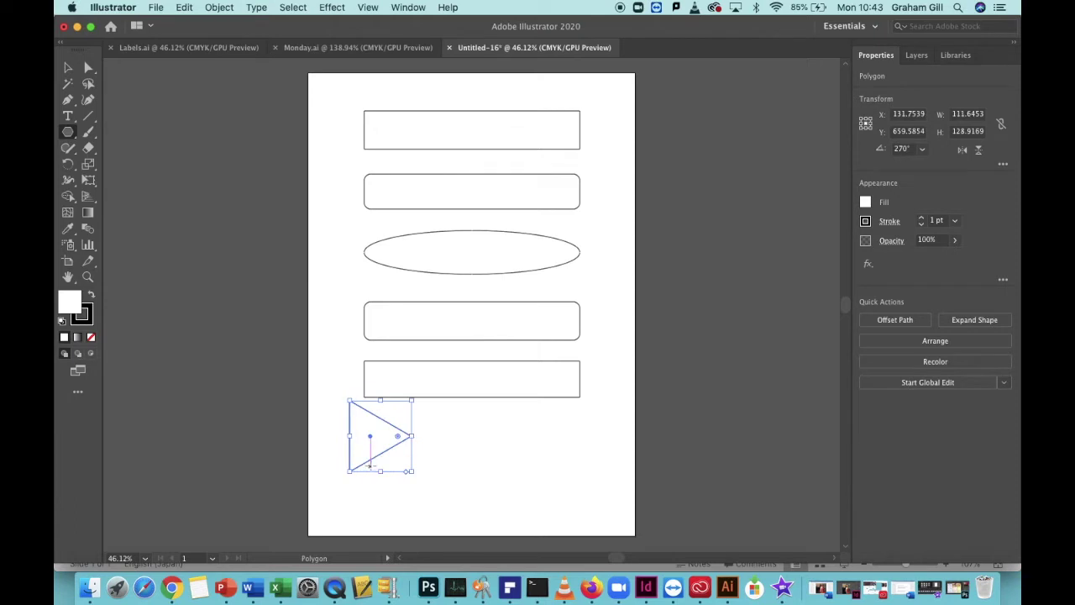
{"action": "left_click", "coordinate": [68, 67]}
{"action": "left_click_drag", "start_coordinate": [364, 443], "coordinate": [347, 148]}
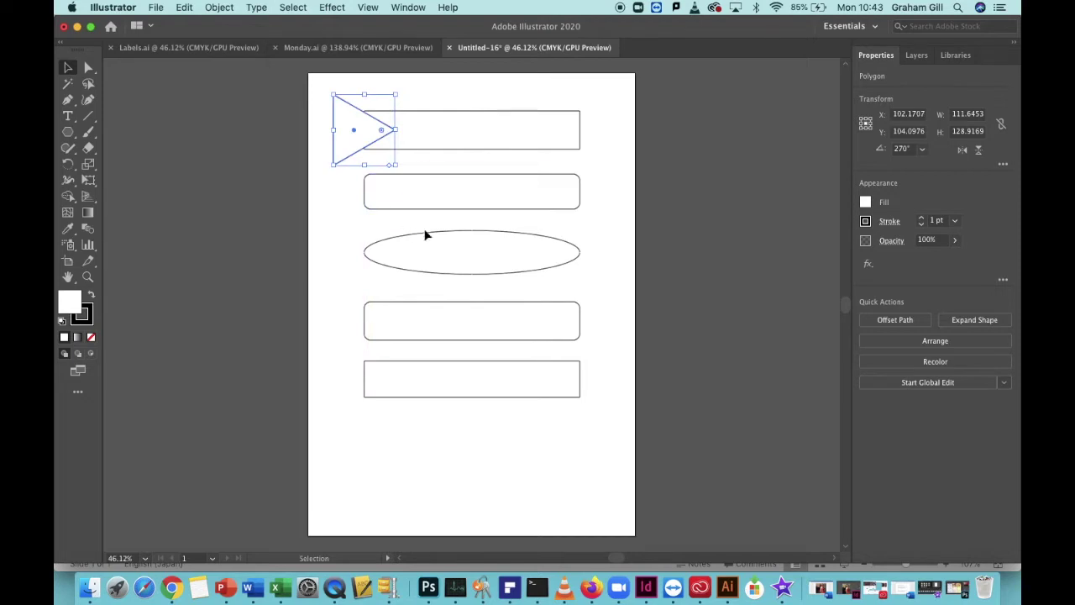
- Set the triangle's fill to None and nudge it 3 pt to the right
{"action": "left_click", "coordinate": [867, 204]}
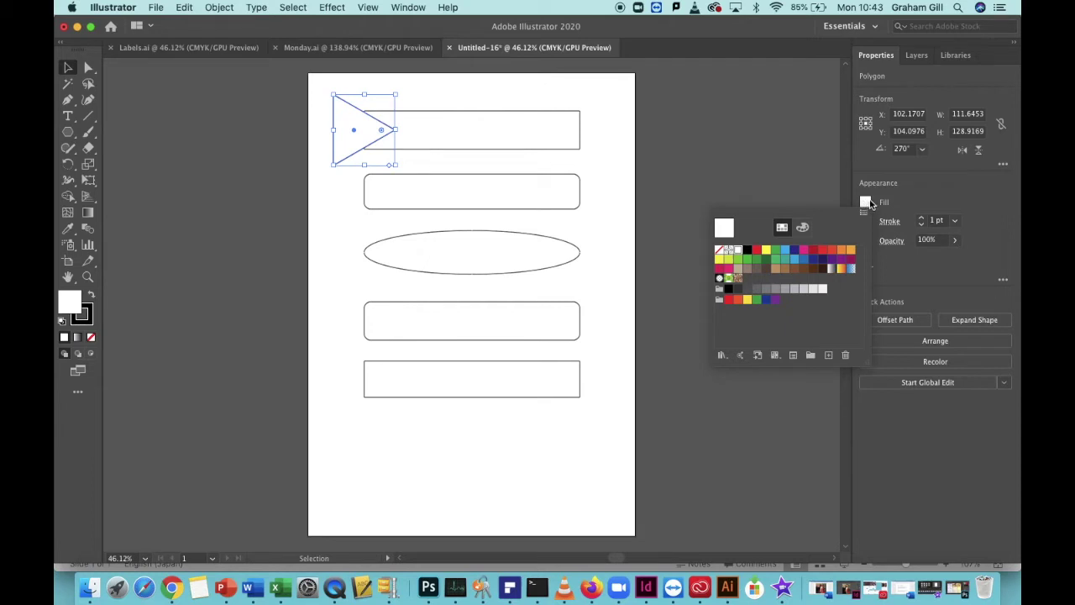
{"action": "left_click", "coordinate": [720, 255]}
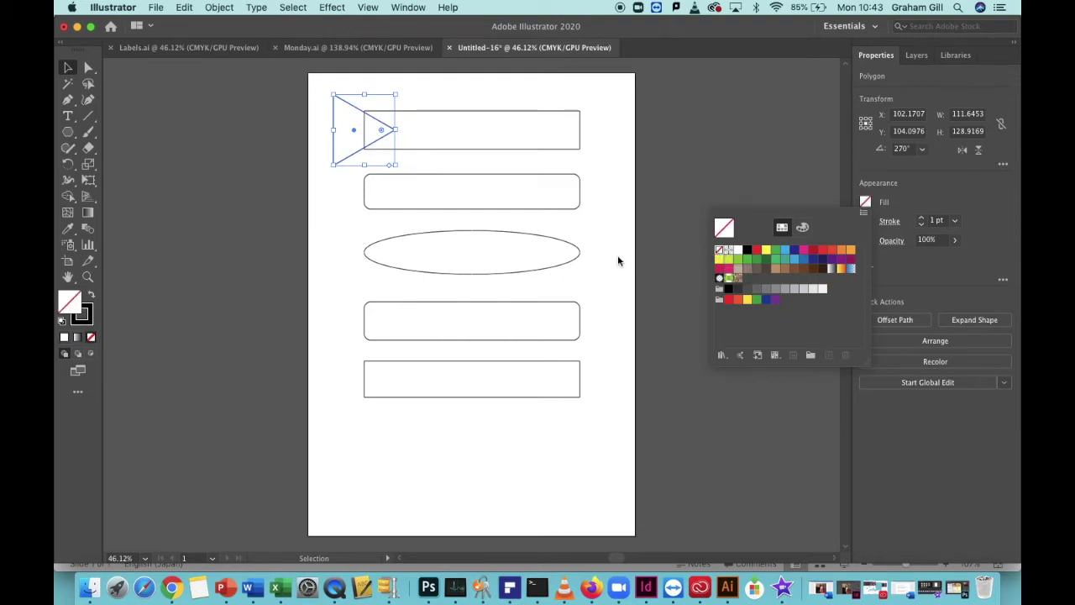
{"action": "left_click", "coordinate": [676, 154]}
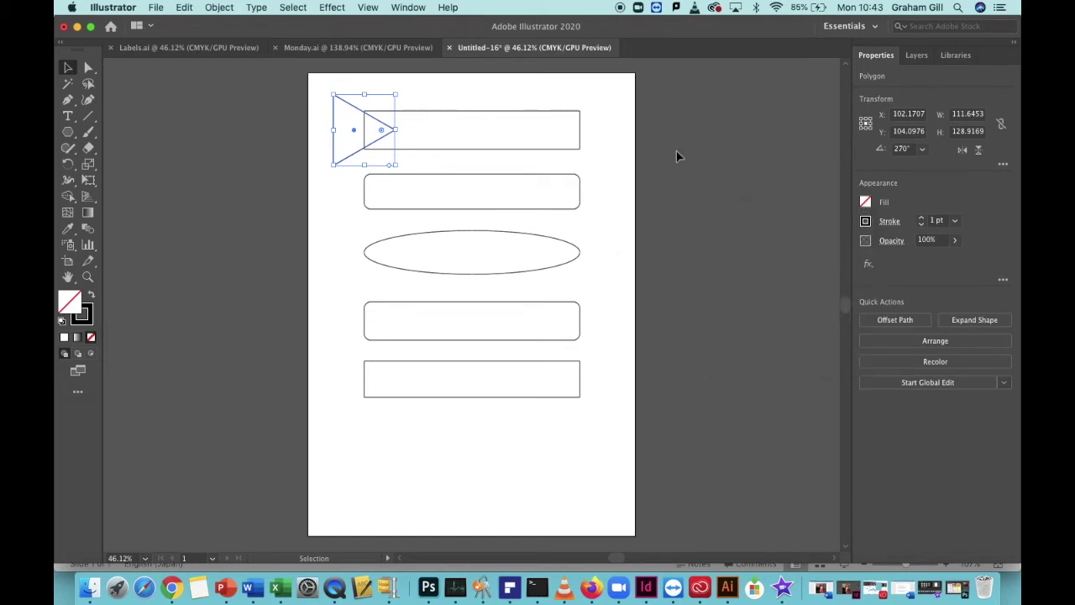
{"action": "key", "text": "Right"}
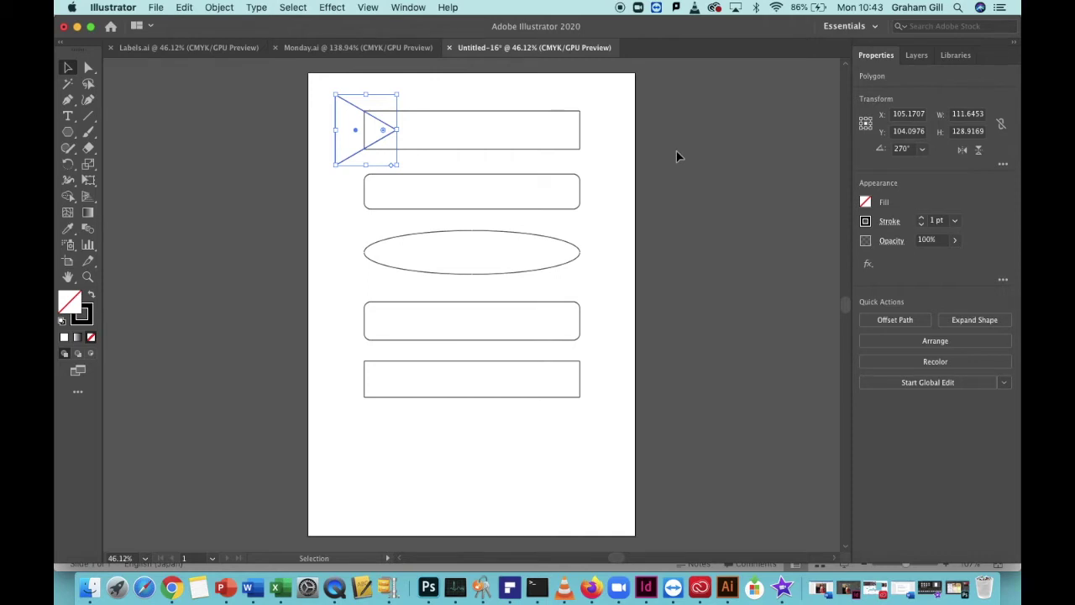
- Copy the triangle on the top rectangle and paste a duplicate onto the page
{"action": "left_click", "coordinate": [184, 7]}
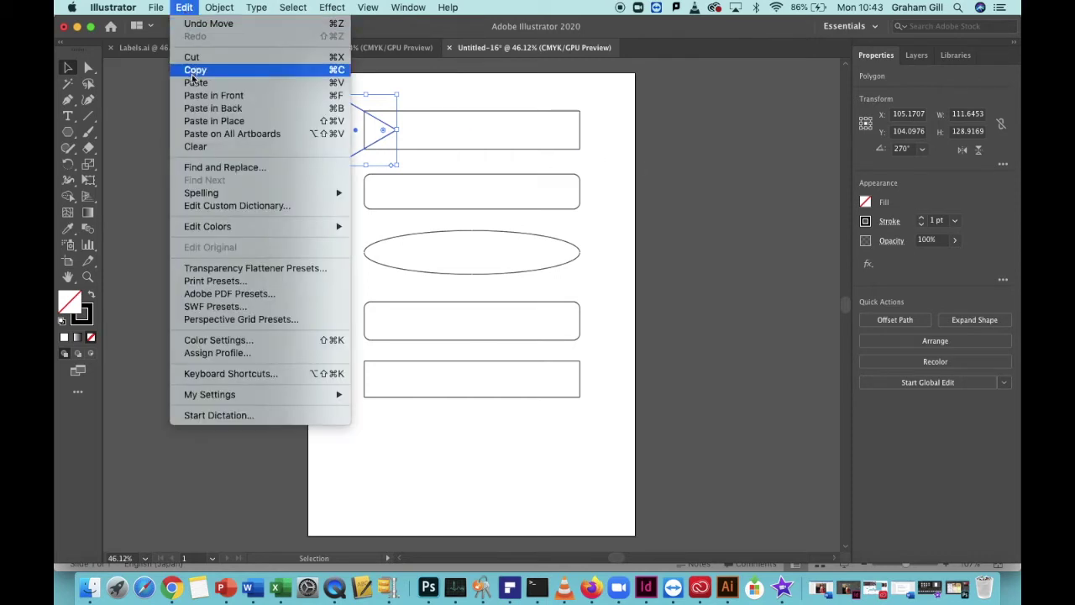
{"action": "left_click", "coordinate": [194, 71]}
{"action": "left_click", "coordinate": [185, 9]}
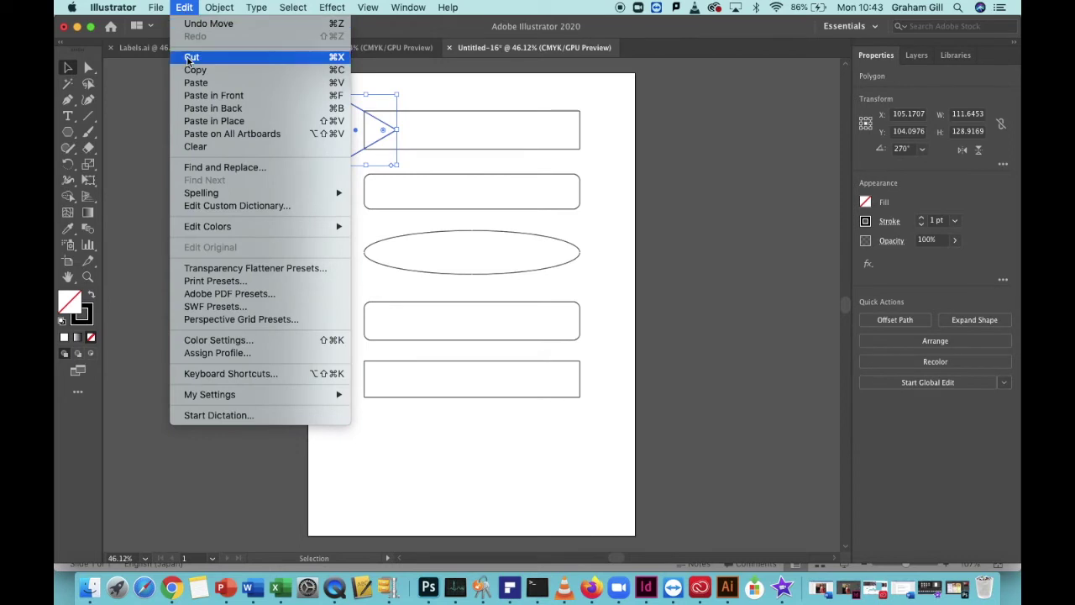
{"action": "left_click", "coordinate": [192, 82]}
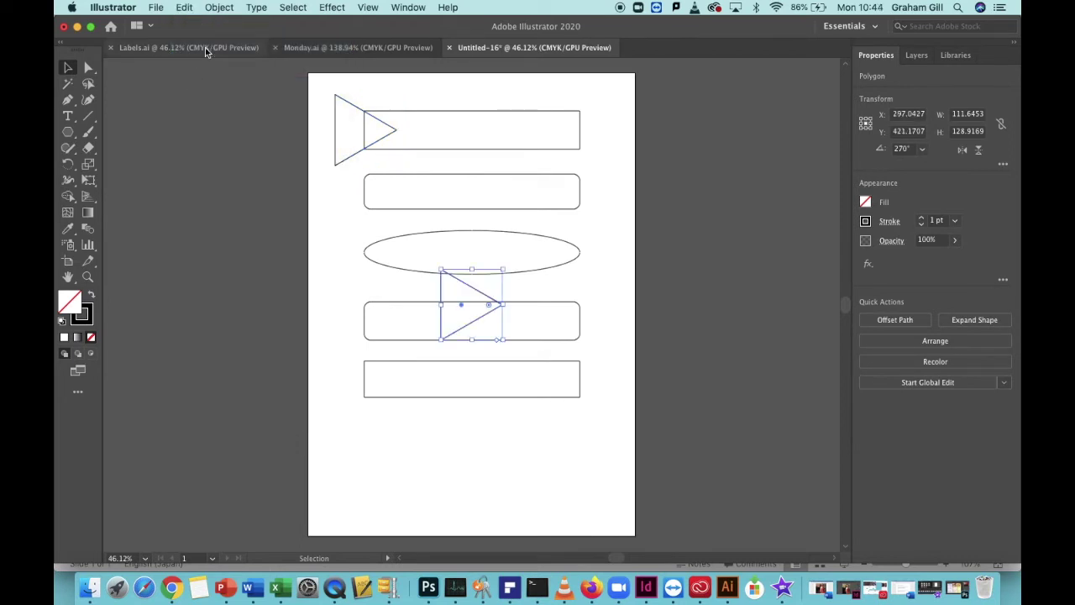
- Reflect the duplicated triangle across the vertical axis and place it over the right end of the top rectangle, vertically centred on it
{"action": "left_click", "coordinate": [219, 8]}
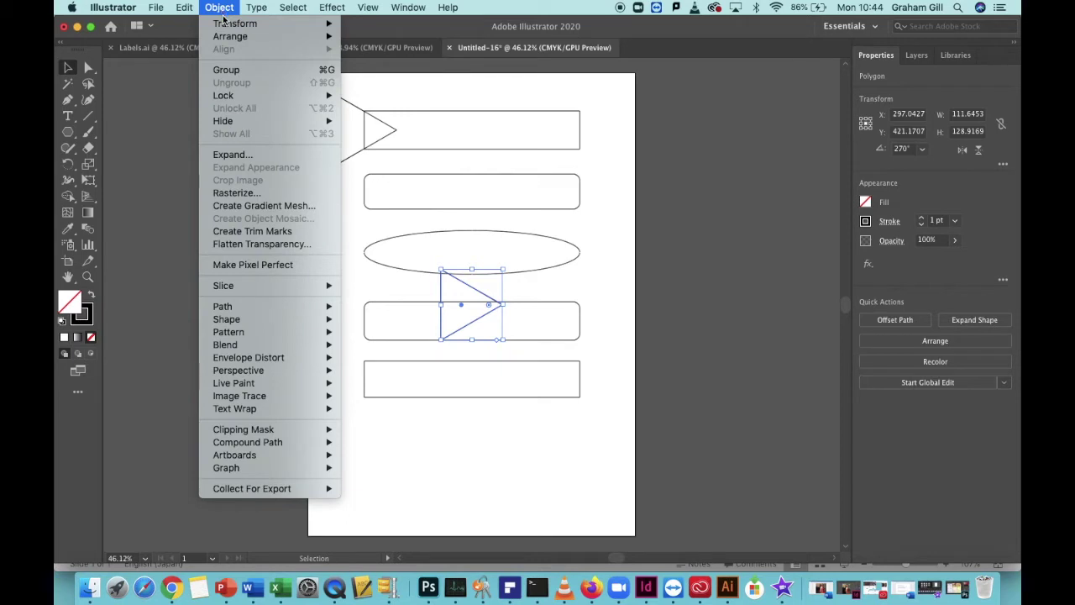
{"action": "mouse_move", "coordinate": [225, 24]}
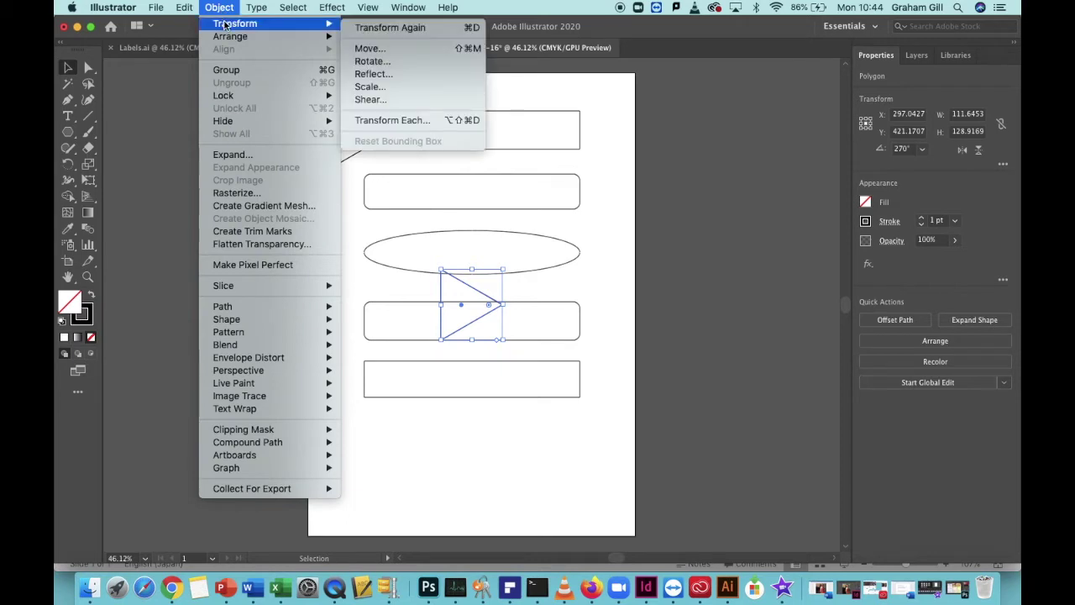
{"action": "left_click", "coordinate": [402, 74]}
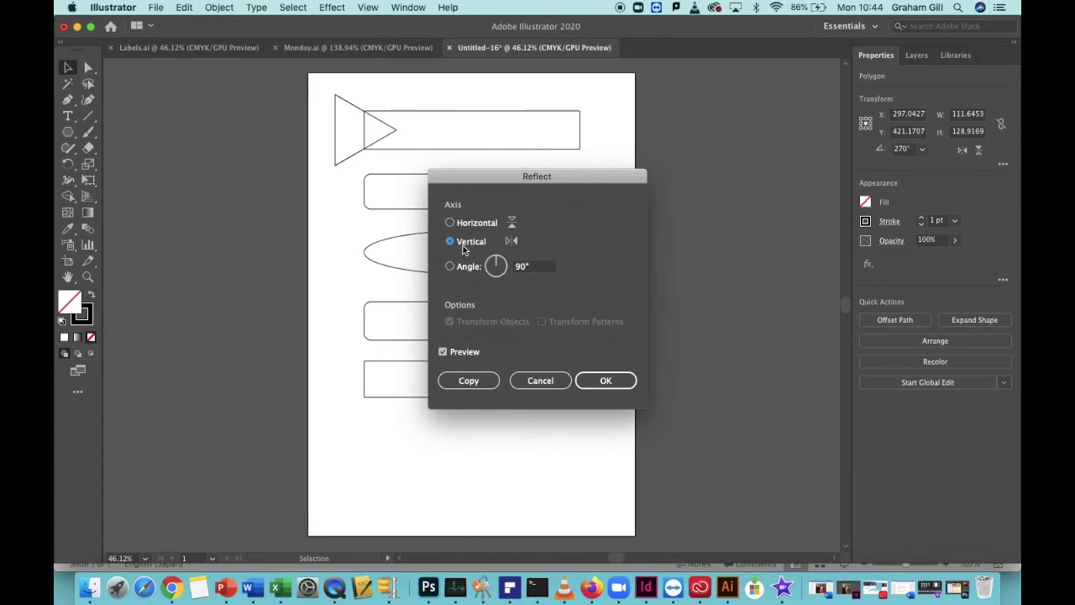
{"action": "left_click", "coordinate": [607, 382]}
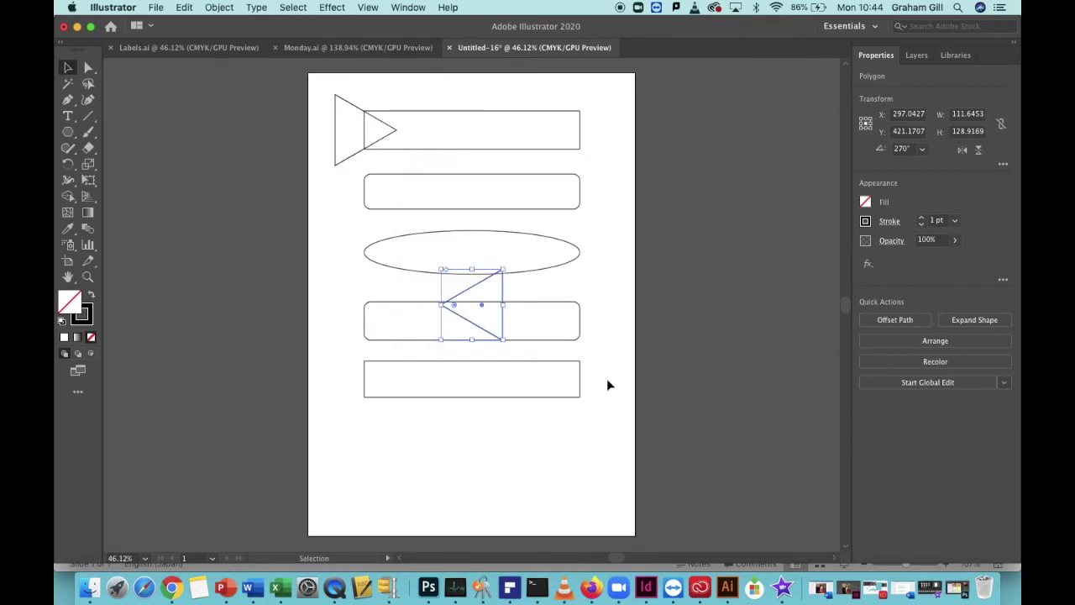
{"action": "left_click_drag", "start_coordinate": [482, 300], "coordinate": [610, 128]}
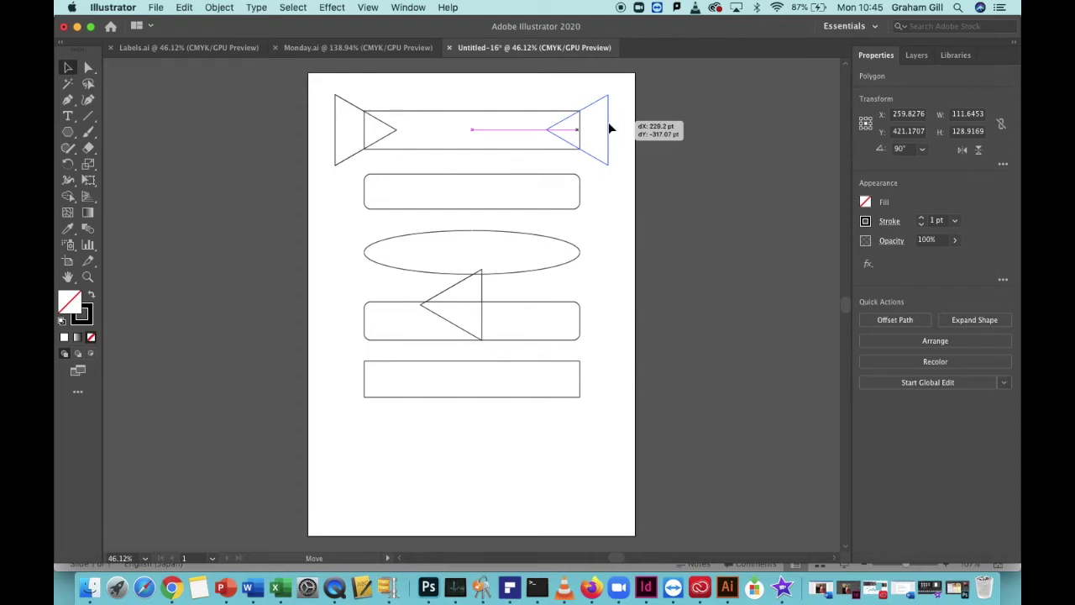
{"action": "left_click_drag", "start_coordinate": [610, 128], "coordinate": [611, 127]}
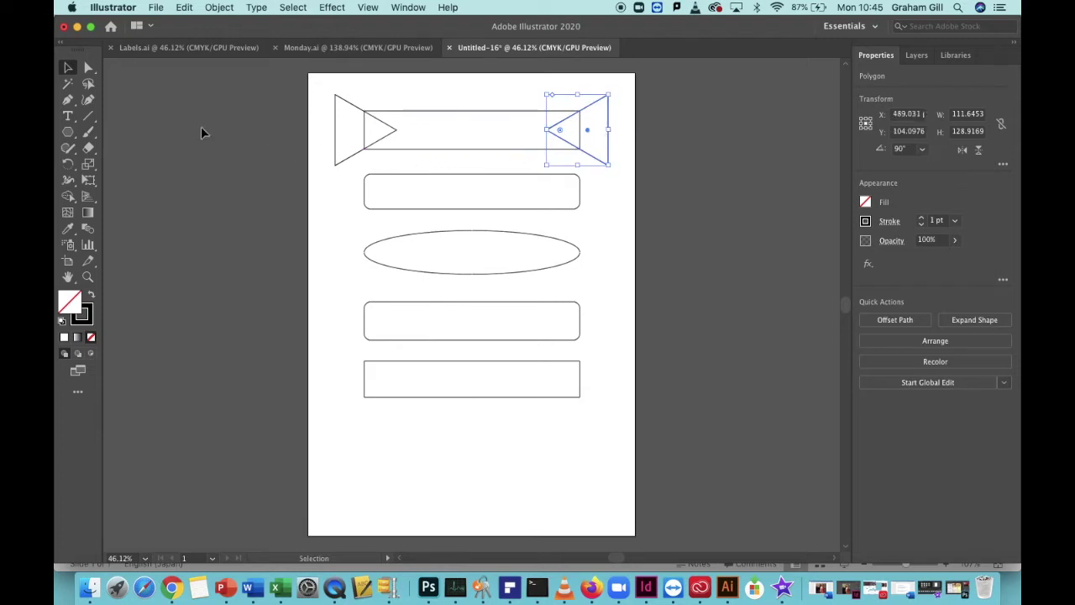
- Cut both triangles out of the top rectangle with the Shape Builder tool, leaving notched ends, and reset the ribbon to default fill and stroke
{"action": "left_click", "coordinate": [89, 68]}
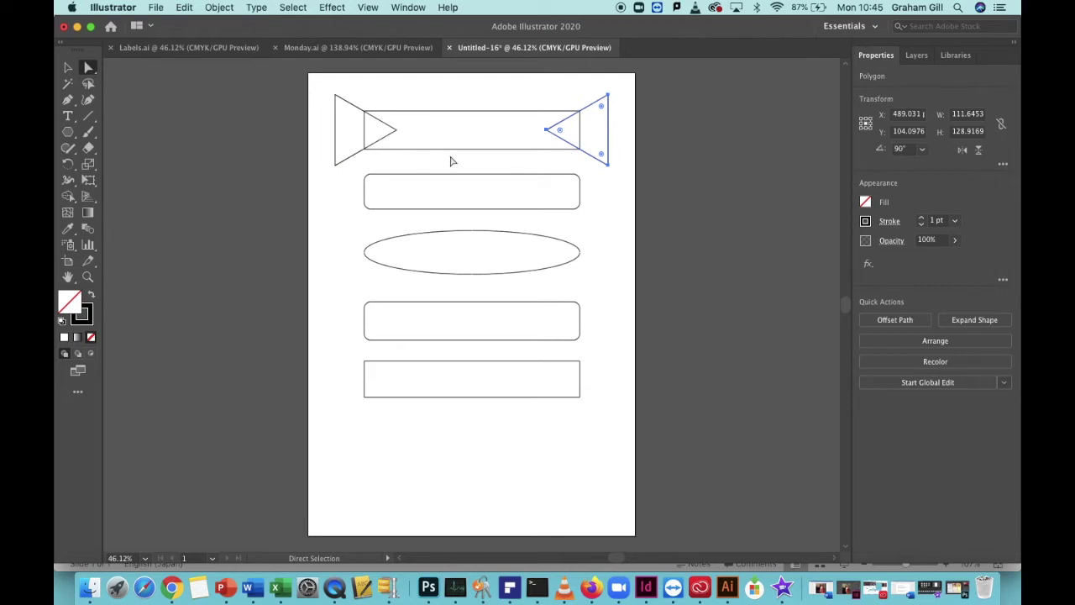
{"action": "left_click", "coordinate": [492, 133], "text": "shift"}
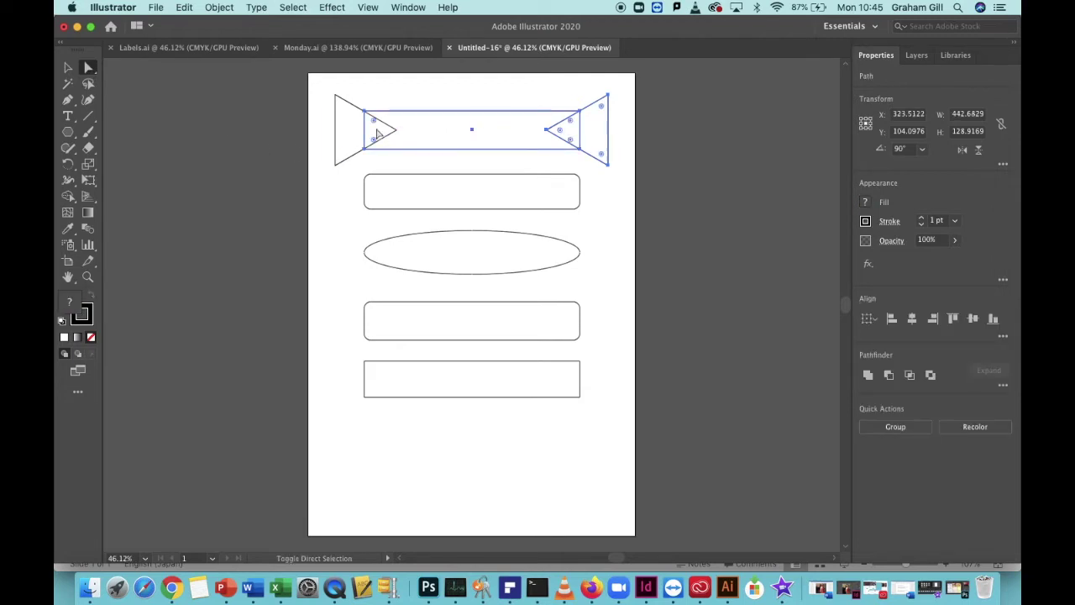
{"action": "left_click", "coordinate": [336, 137], "text": "shift"}
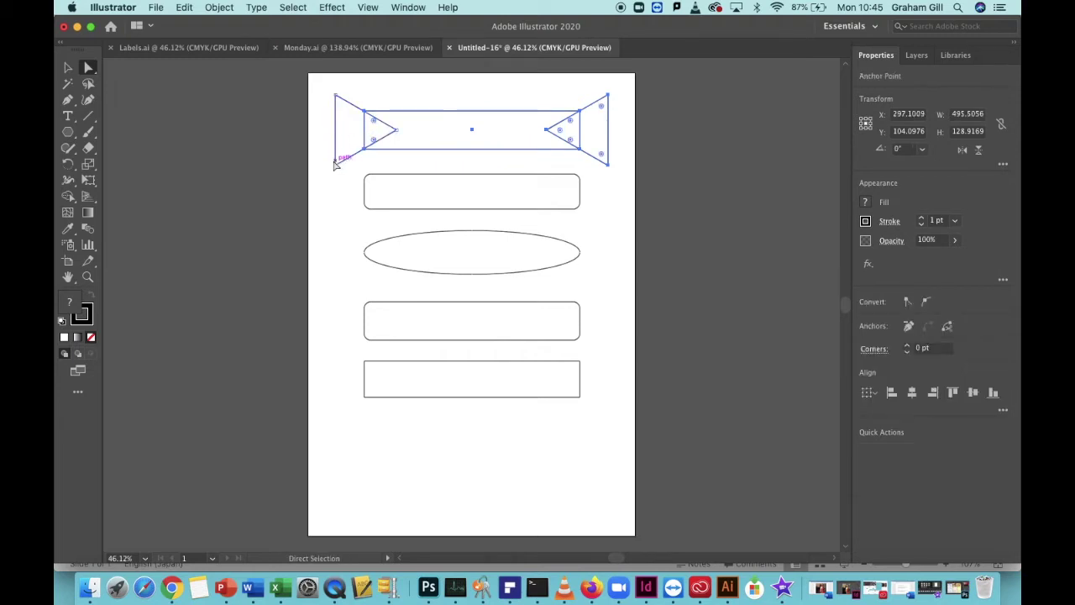
{"action": "left_click", "coordinate": [68, 196]}
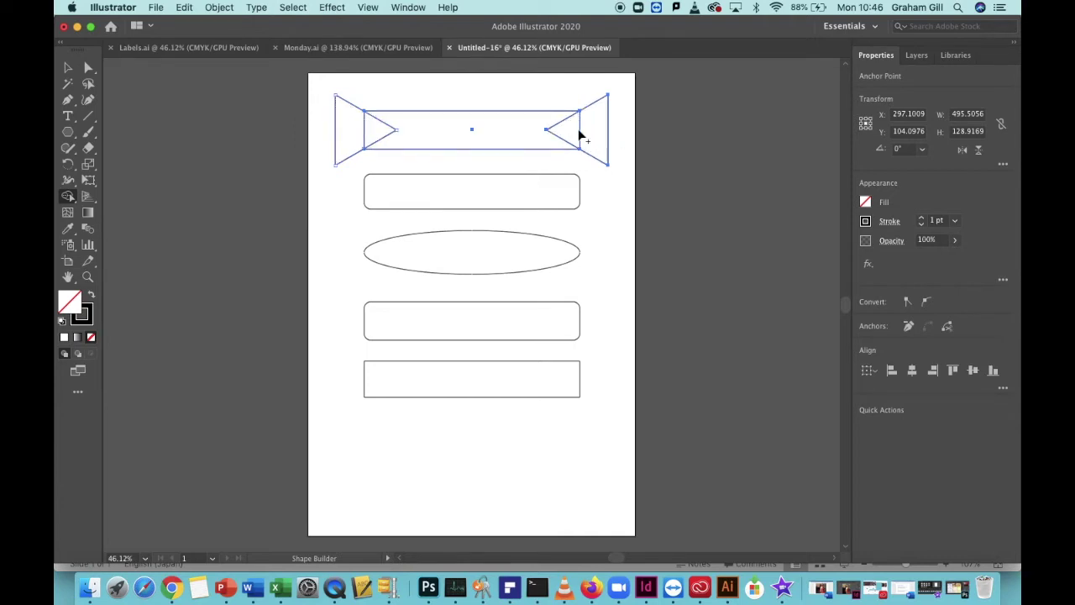
{"action": "left_click", "coordinate": [348, 147], "text": "alt"}
{"action": "left_click", "coordinate": [375, 135], "text": "alt"}
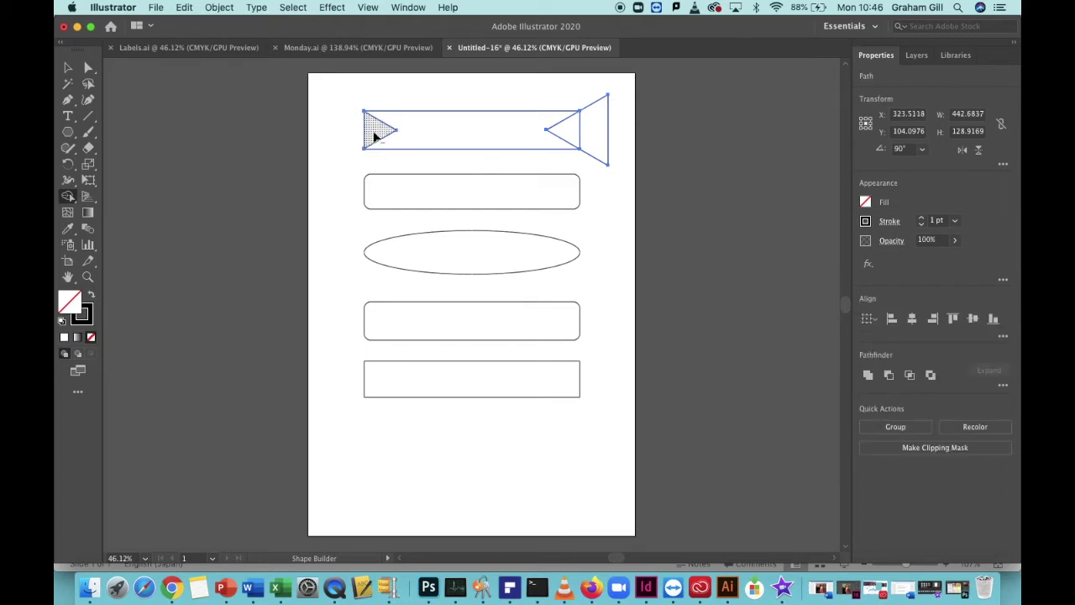
{"action": "left_click", "coordinate": [565, 133], "text": "alt"}
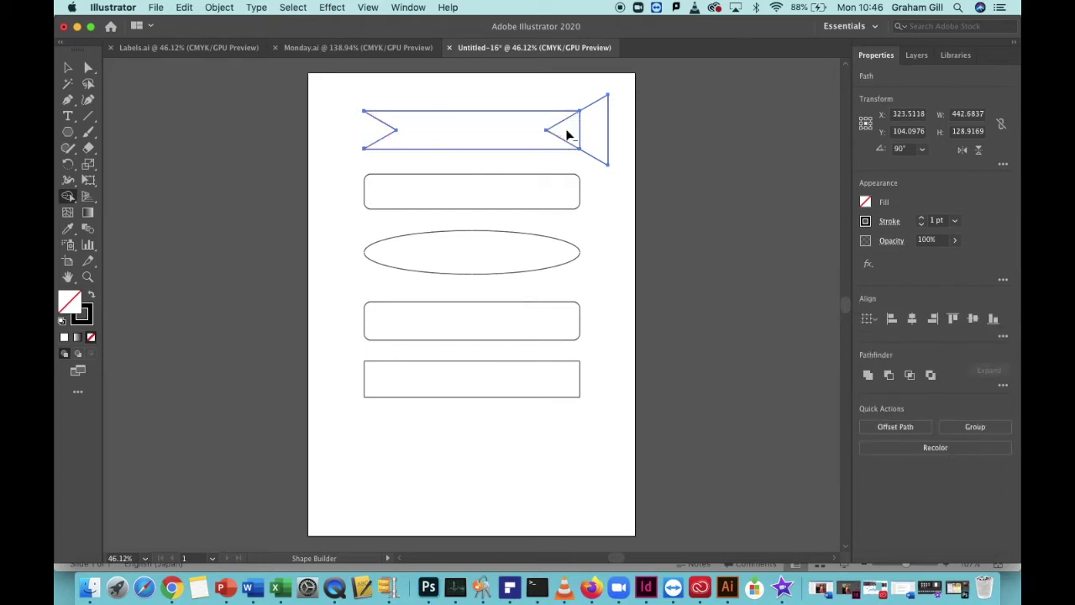
{"action": "left_click", "coordinate": [593, 135], "text": "alt"}
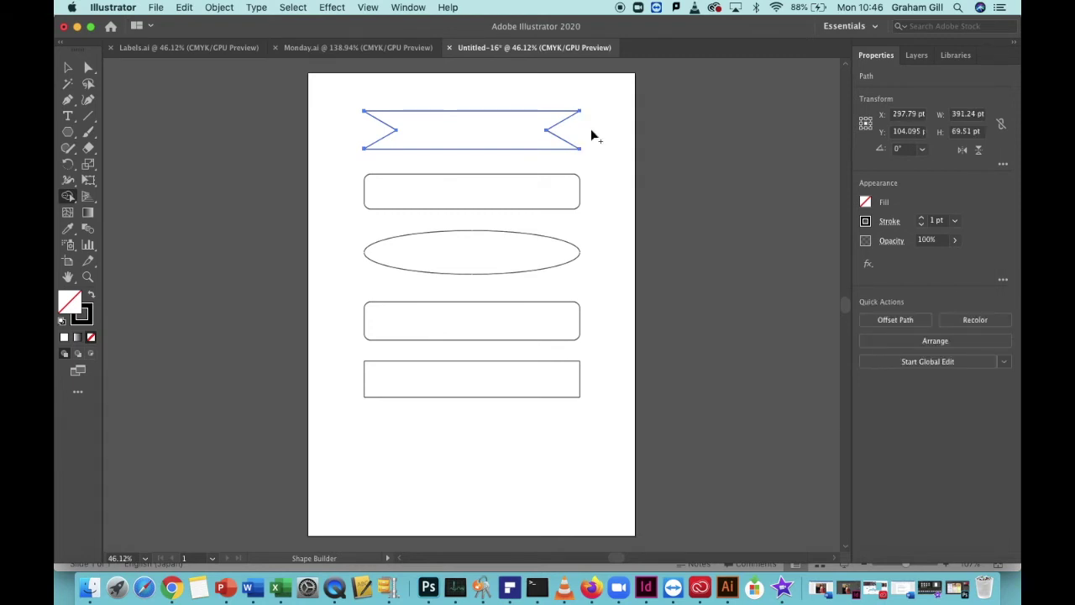
{"action": "left_click", "coordinate": [73, 74]}
{"action": "key", "text": "d"}
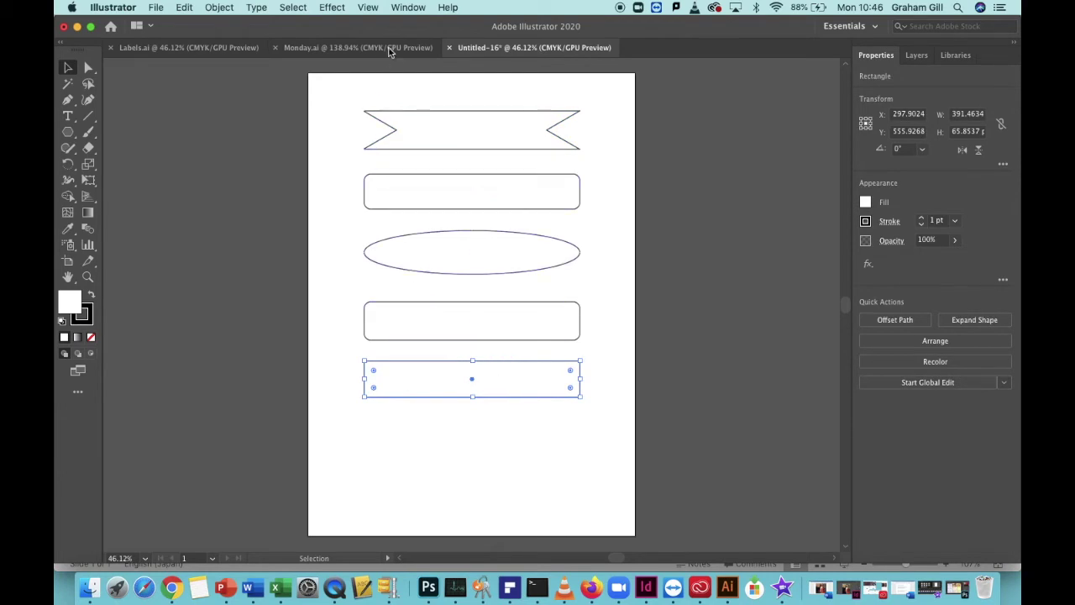
- Open the Transform panel for the lowest rectangle
{"action": "left_click", "coordinate": [408, 8]}
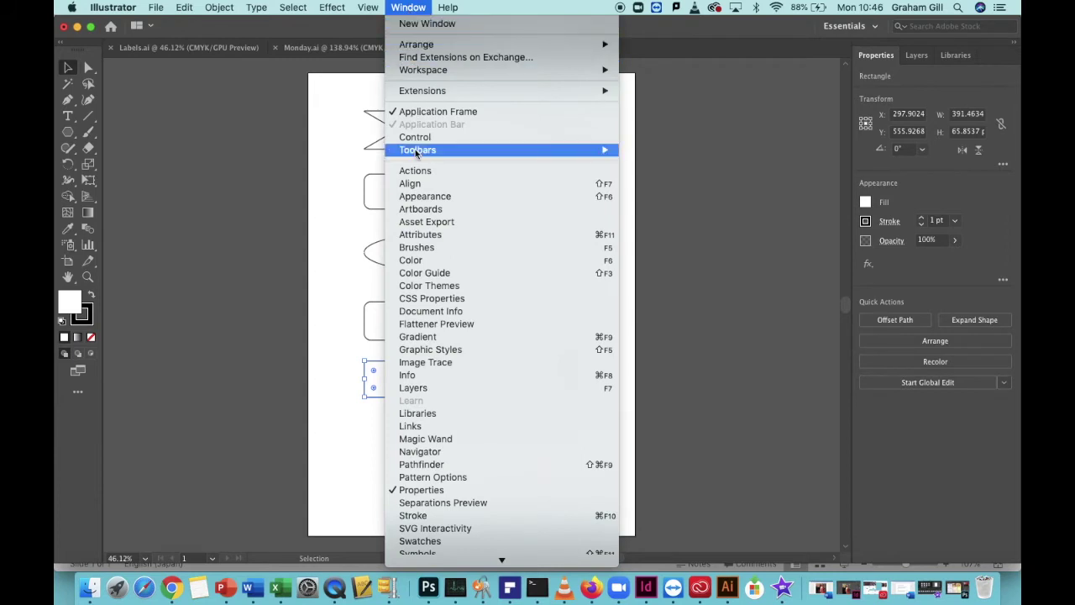
{"action": "scroll", "coordinate": [430, 382], "scroll_direction": "down", "scroll_amount": 2}
{"action": "scroll", "coordinate": [431, 391], "scroll_direction": "down", "scroll_amount": 1}
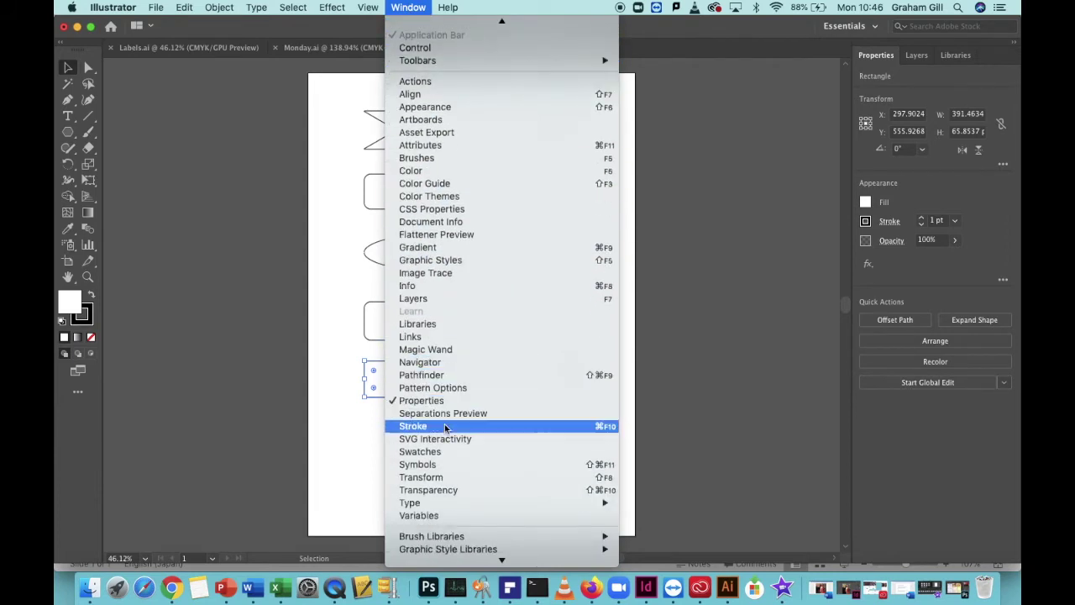
{"action": "left_click", "coordinate": [467, 477]}
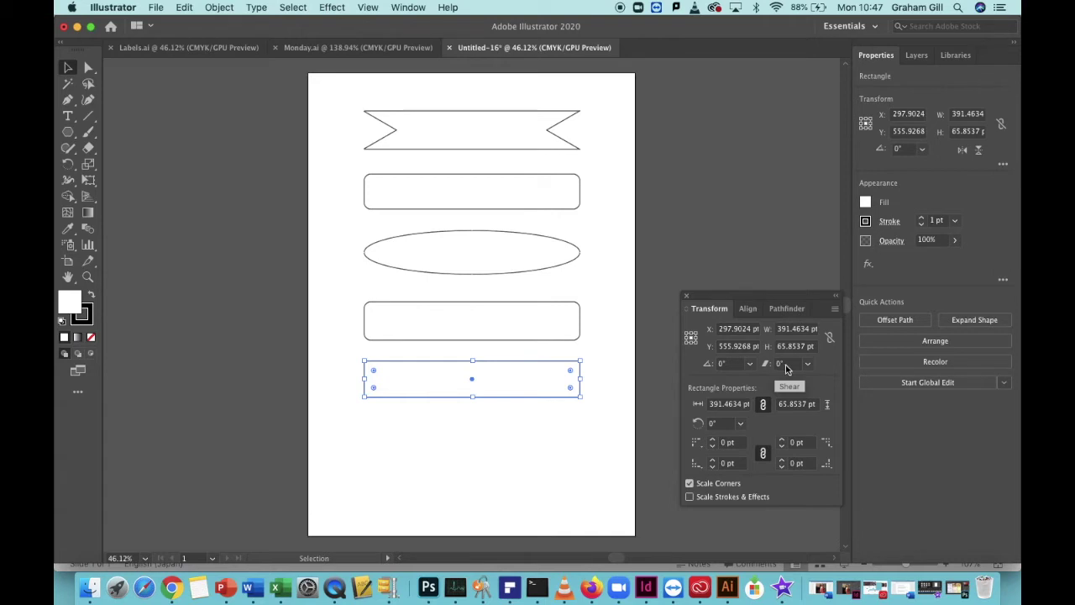
- Try shearing the lowest rectangle by -30° and undo the shear
{"action": "left_click", "coordinate": [785, 365]}
{"action": "key", "text": "BackSpace"}
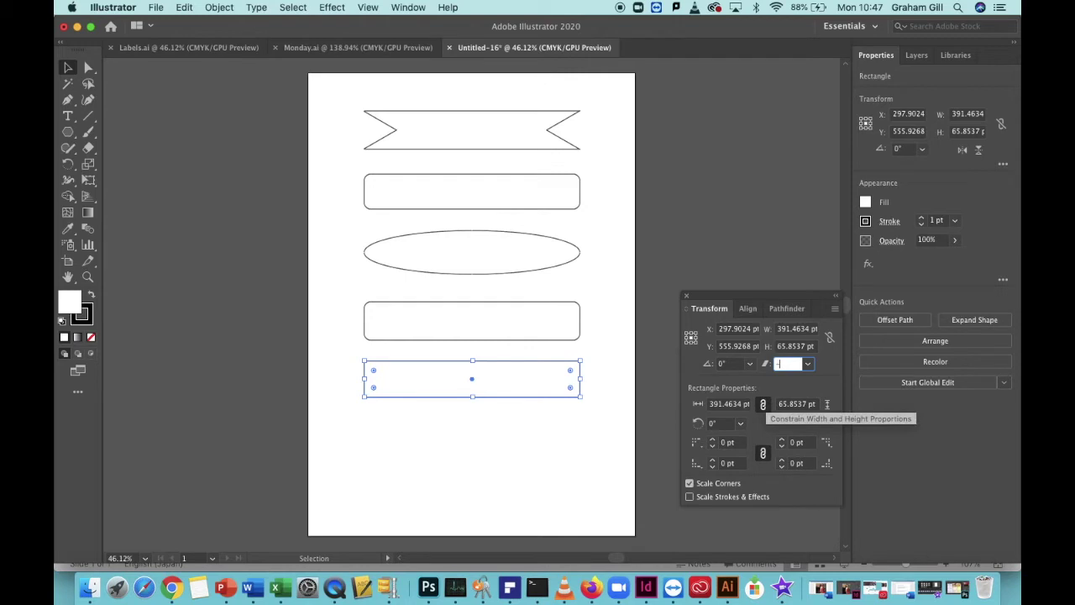
{"action": "type", "text": "-30"}
{"action": "key", "text": "Return"}
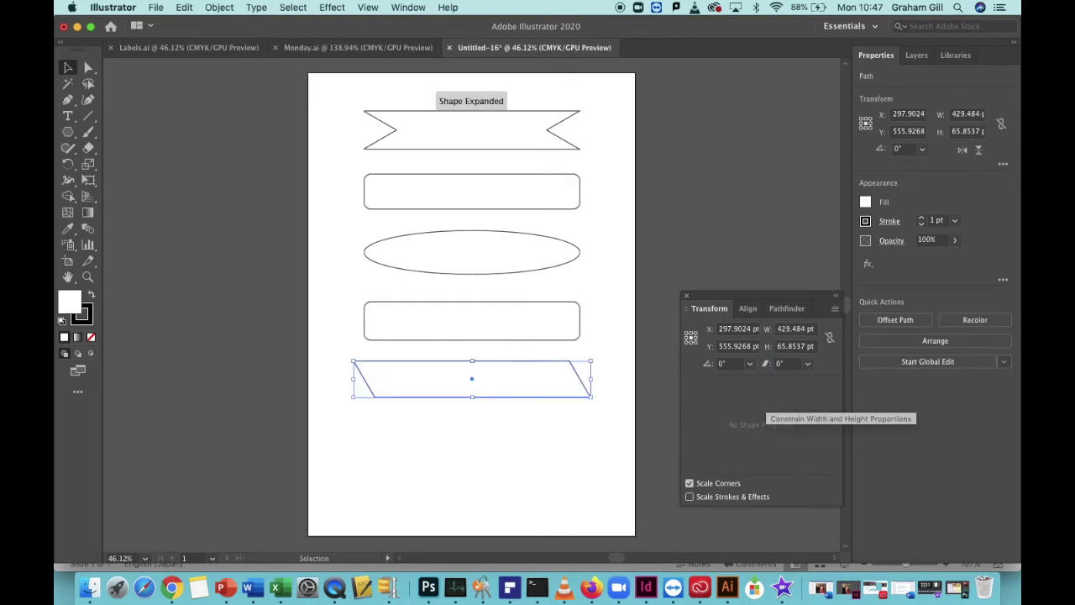
{"action": "left_click", "coordinate": [790, 363]}
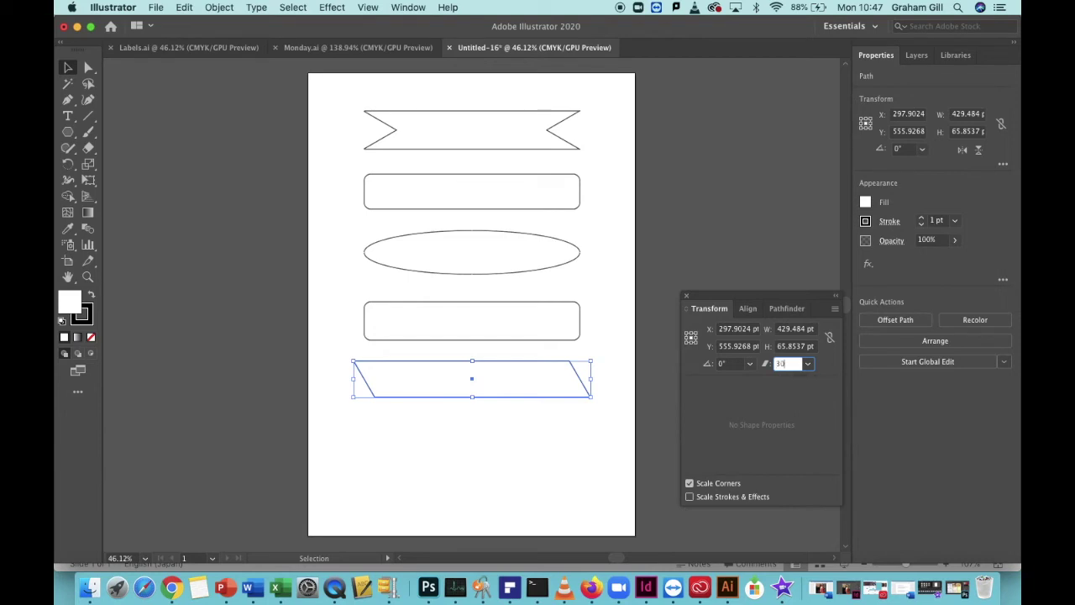
{"action": "key", "text": "super+z"}
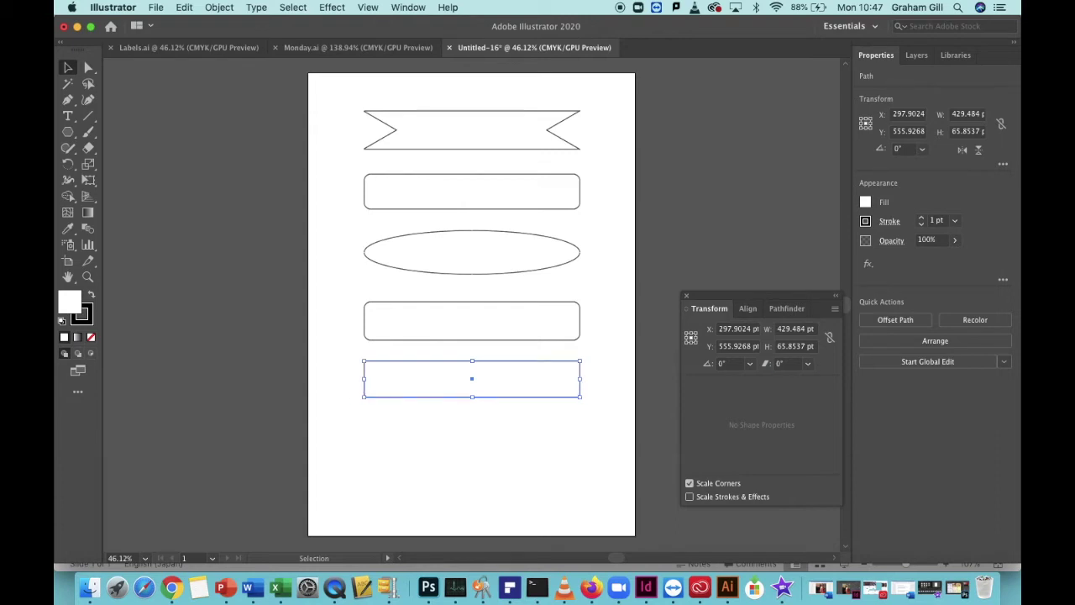
- Shear the lowest rectangle by 30° into a right-leaning parallelogram and close the Transform panel
{"action": "left_click", "coordinate": [781, 364]}
{"action": "type", "text": "30"}
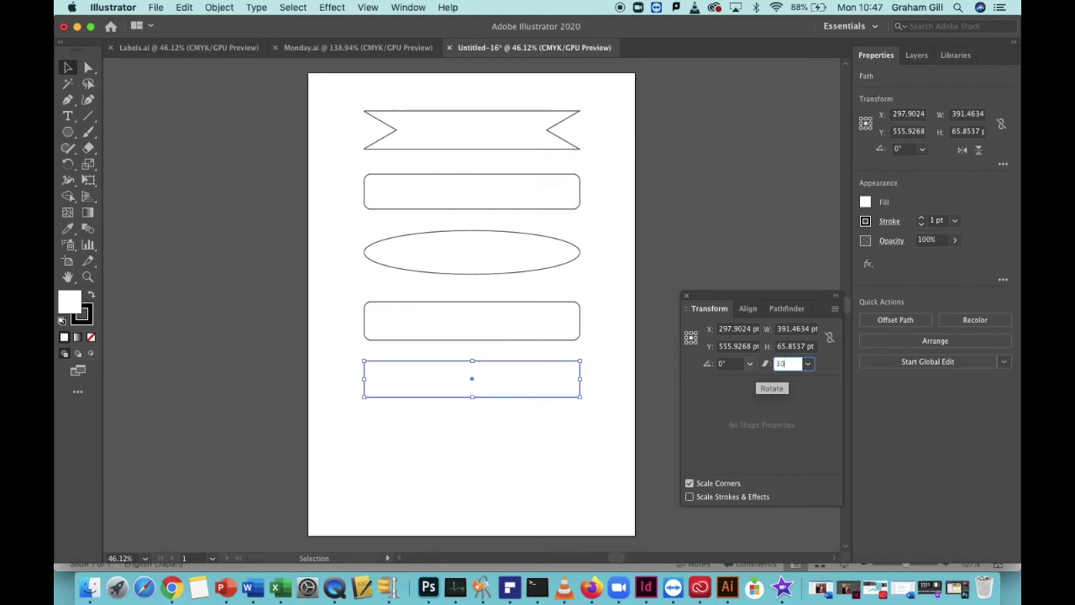
{"action": "key", "text": "Return"}
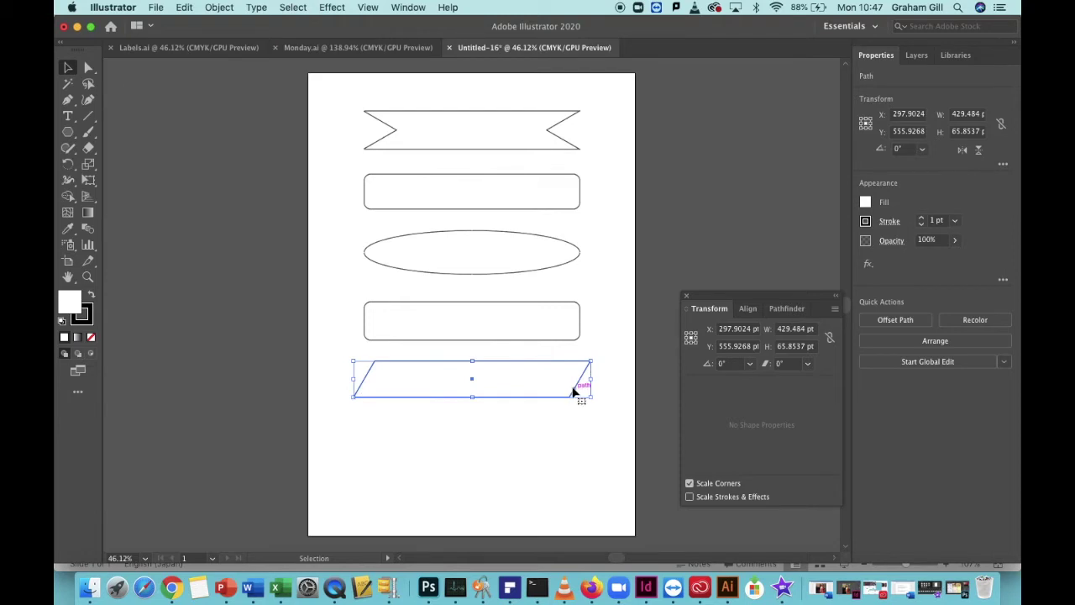
{"action": "left_click", "coordinate": [686, 298]}
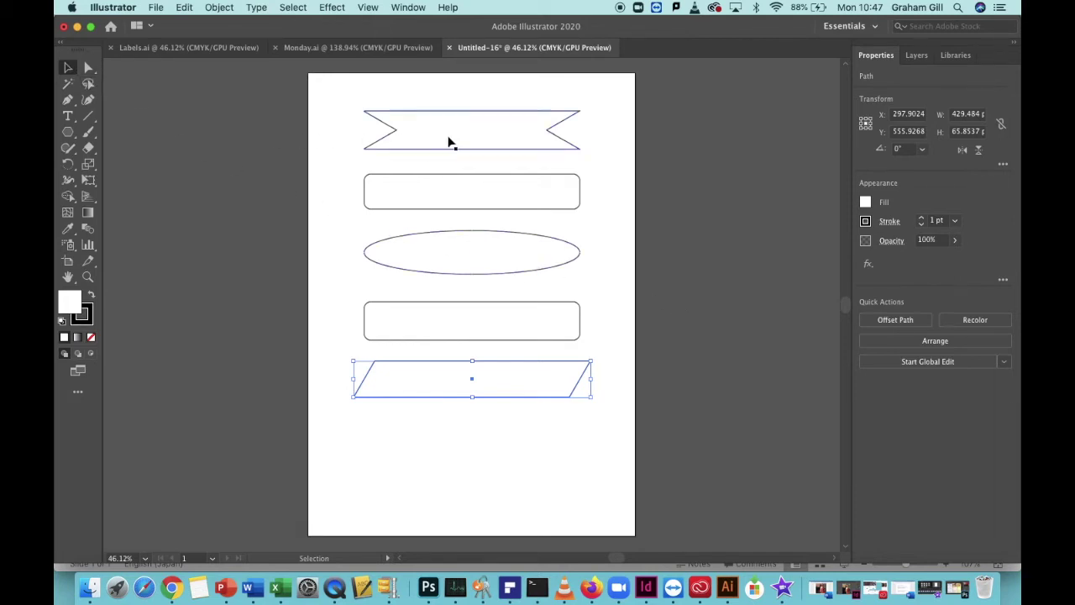
- Fill the notched ribbon with the light blue swatch and set its stroke colour to magenta
{"action": "left_click", "coordinate": [490, 135]}
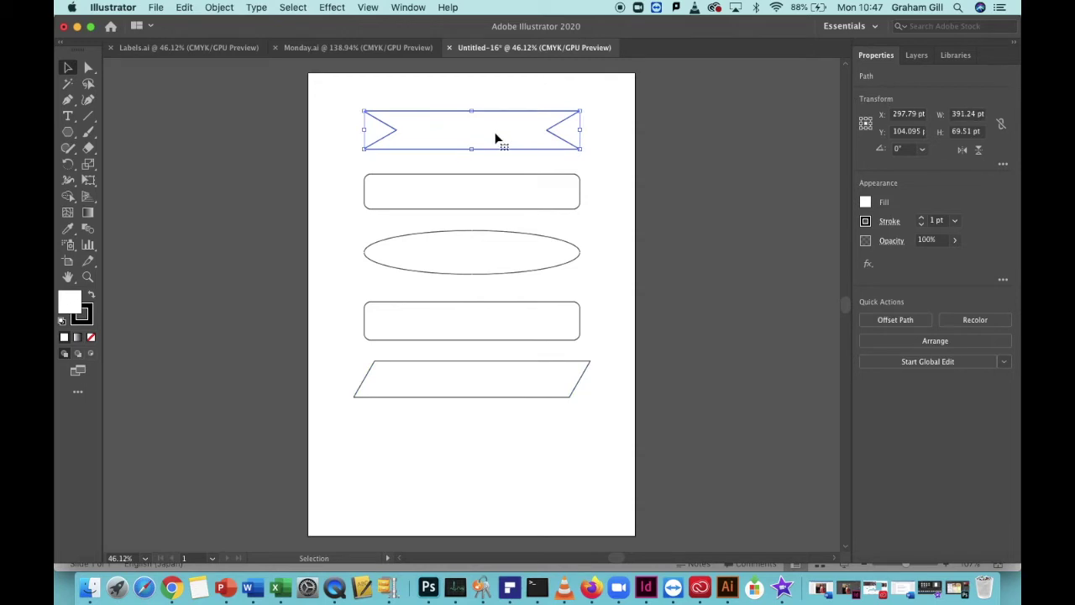
{"action": "left_click", "coordinate": [866, 204]}
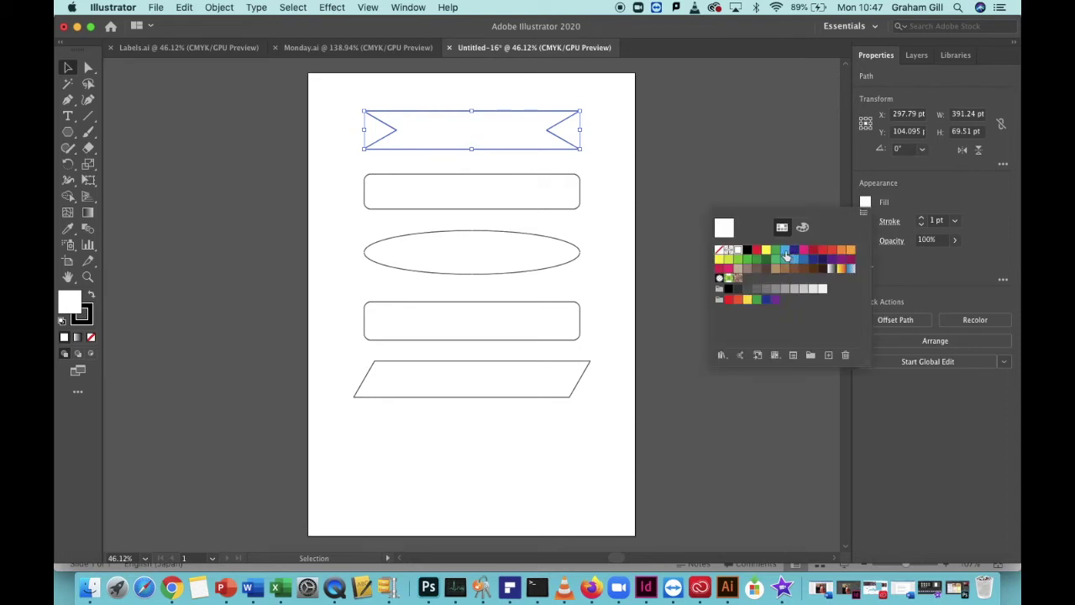
{"action": "left_click", "coordinate": [786, 256]}
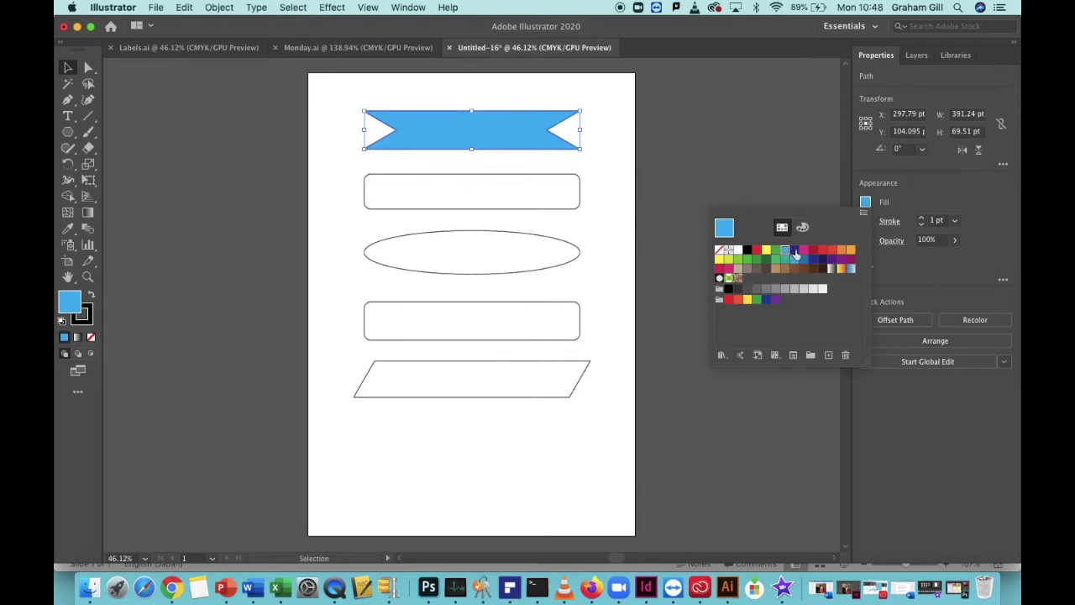
{"action": "left_click", "coordinate": [976, 188]}
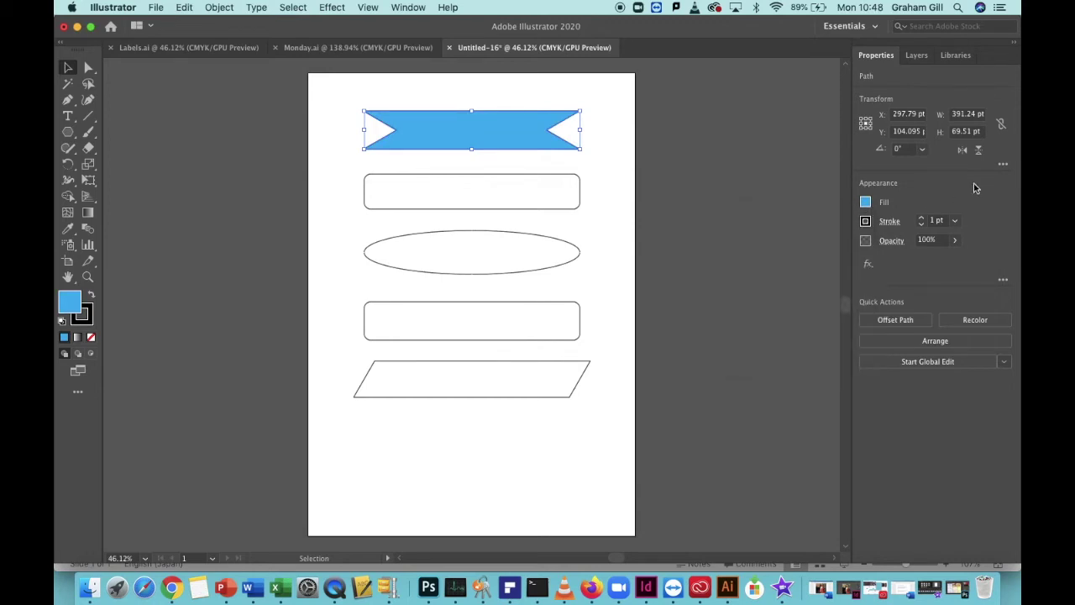
{"action": "left_click", "coordinate": [866, 221]}
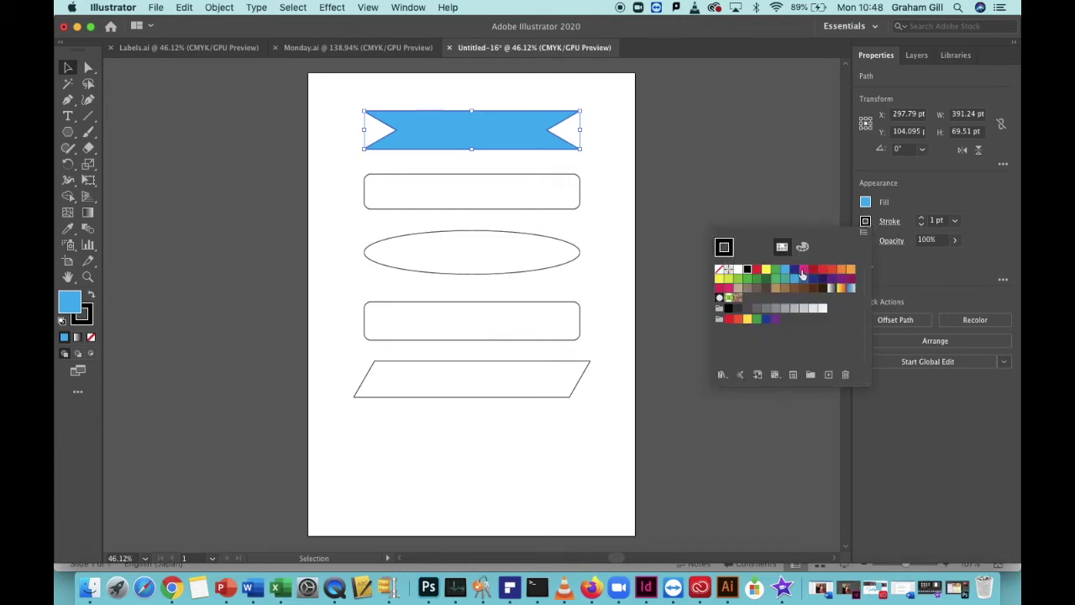
{"action": "left_click", "coordinate": [804, 269]}
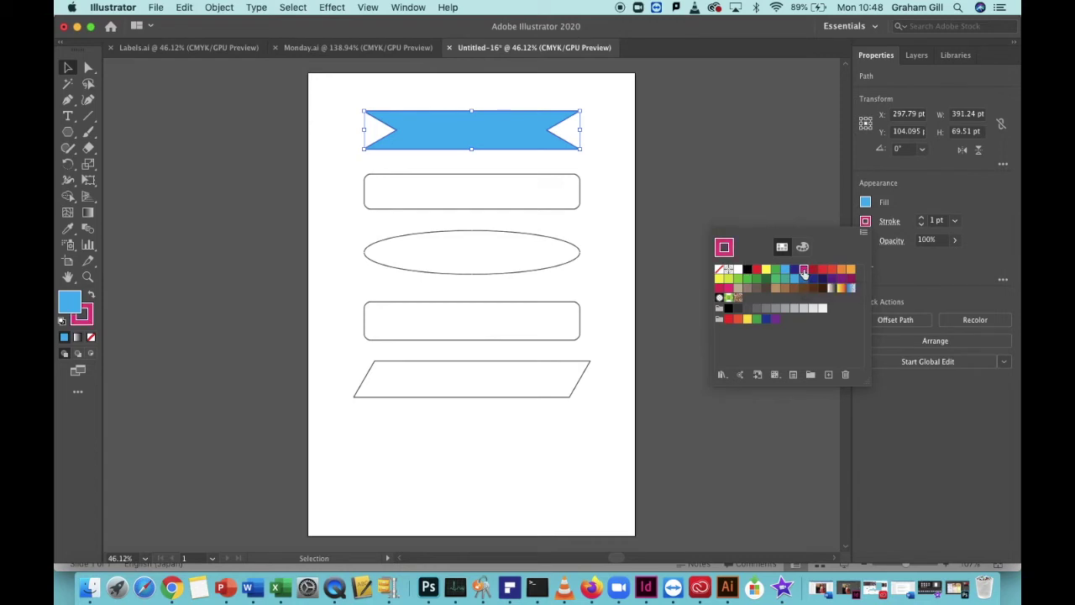
- Set the ribbon's stroke weight to 5 pt and deselect it
{"action": "left_click", "coordinate": [923, 220]}
{"action": "left_click", "coordinate": [923, 220]}
{"action": "left_click", "coordinate": [923, 220]}
{"action": "left_click", "coordinate": [923, 220]}
{"action": "left_click", "coordinate": [923, 220]}
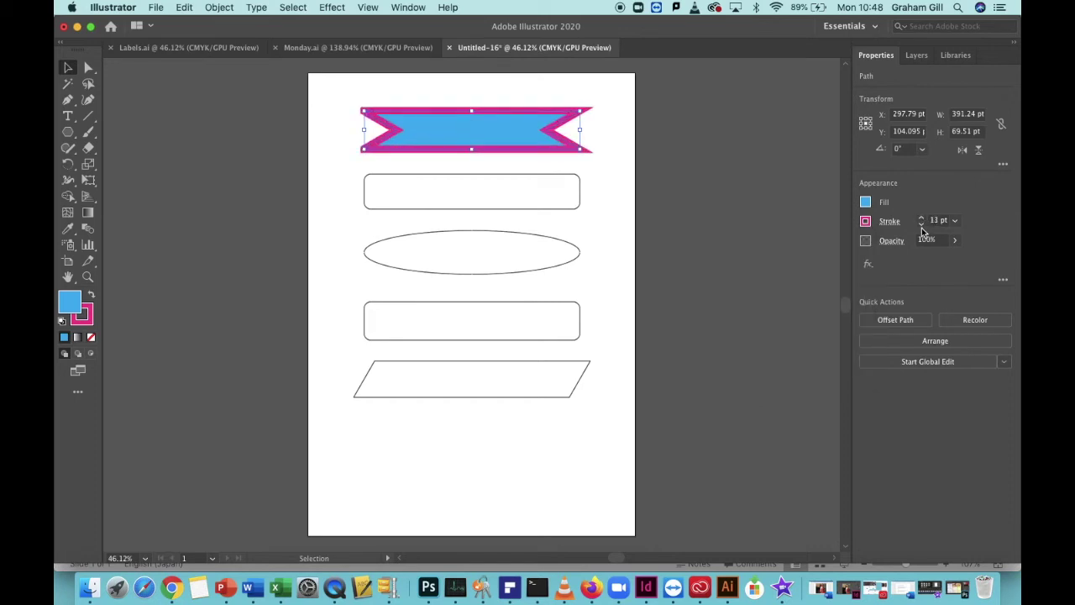
{"action": "left_click", "coordinate": [922, 225]}
{"action": "left_click", "coordinate": [922, 225]}
{"action": "left_click", "coordinate": [922, 225]}
{"action": "left_click", "coordinate": [922, 225]}
{"action": "left_click", "coordinate": [922, 225]}
{"action": "left_click", "coordinate": [922, 225]}
{"action": "left_click", "coordinate": [922, 225]}
{"action": "left_click", "coordinate": [922, 226]}
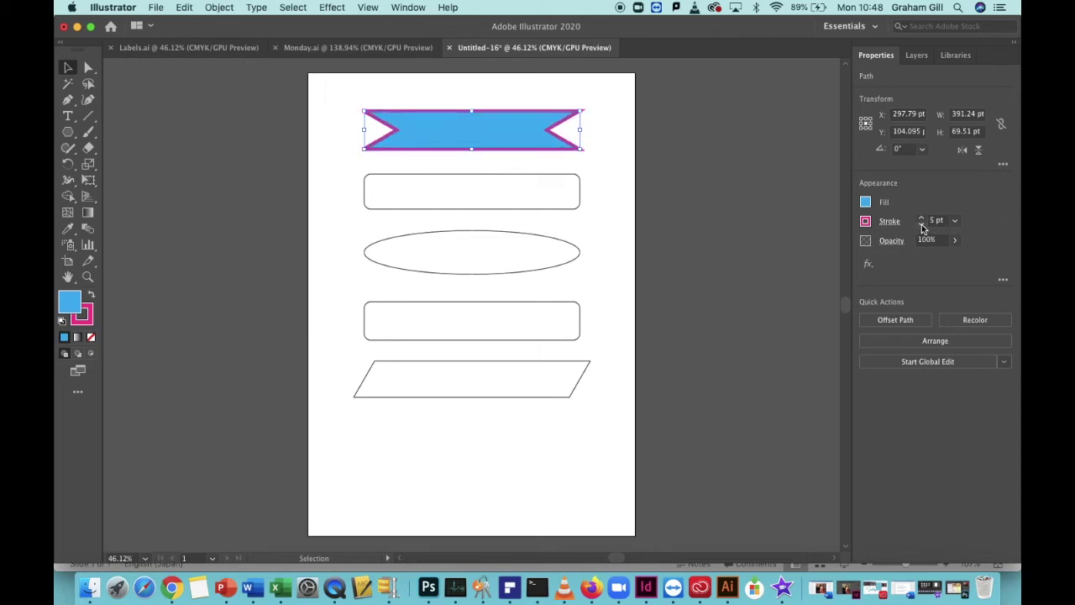
{"action": "left_click", "coordinate": [737, 191]}
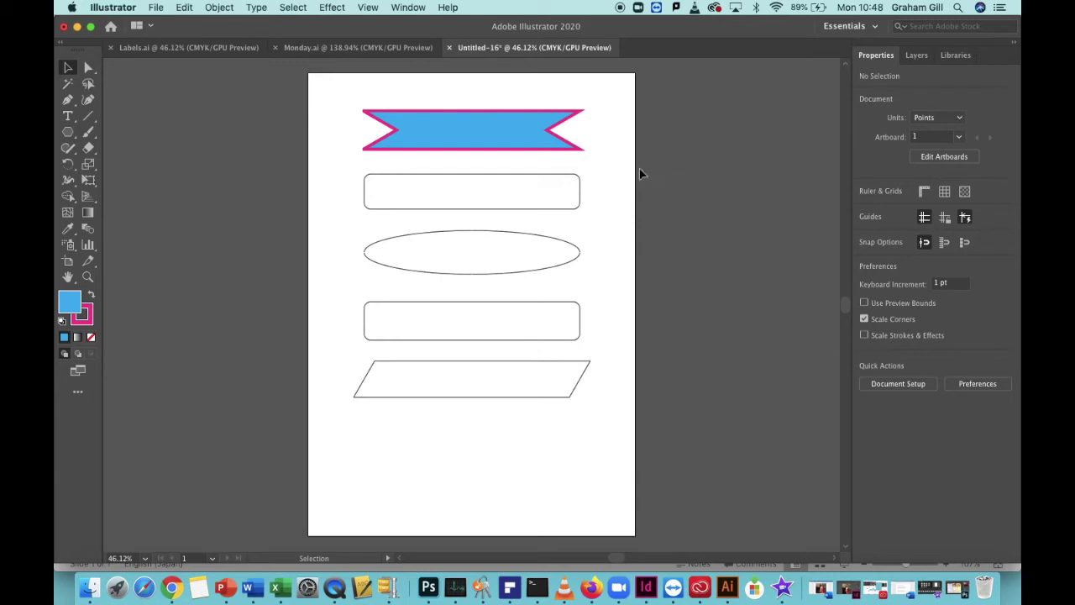
- Fill the upper rounded rectangle with the dark blue swatch and set its stroke colour to orange
{"action": "left_click", "coordinate": [529, 198]}
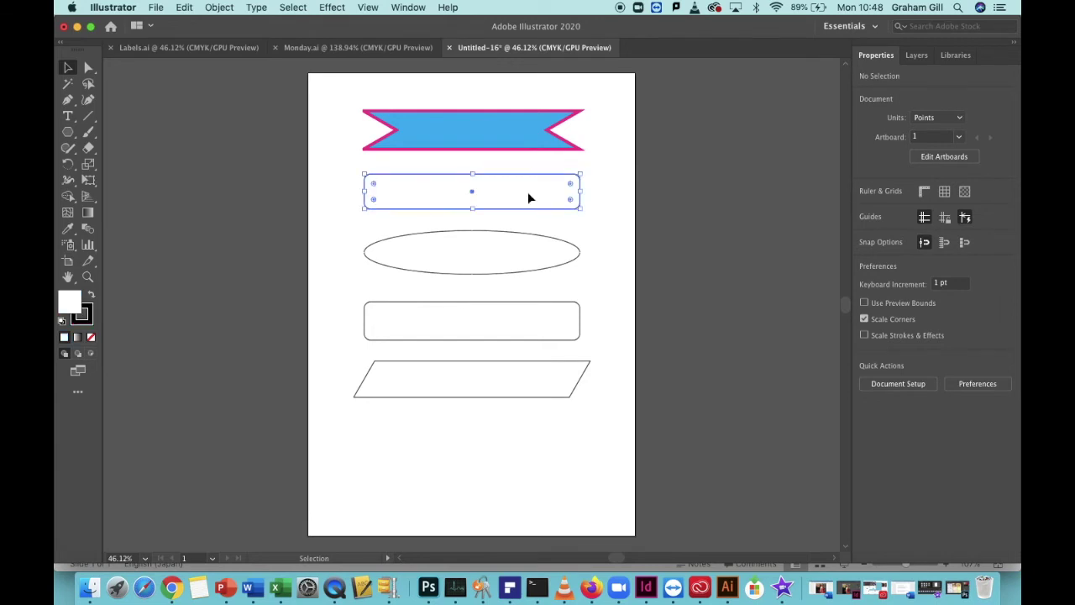
{"action": "left_click", "coordinate": [865, 204]}
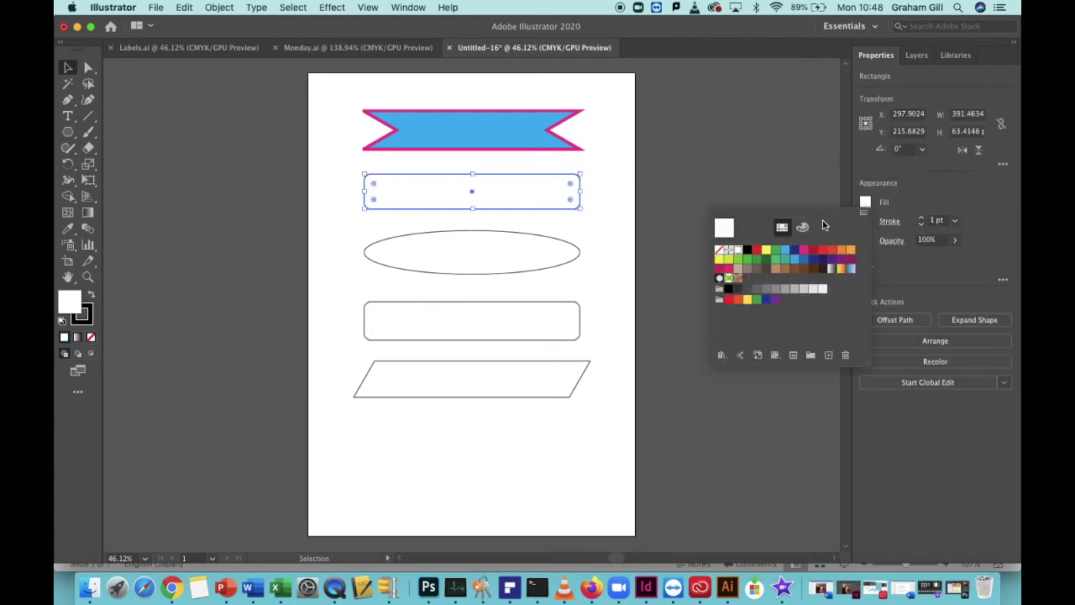
{"action": "left_click", "coordinate": [795, 252]}
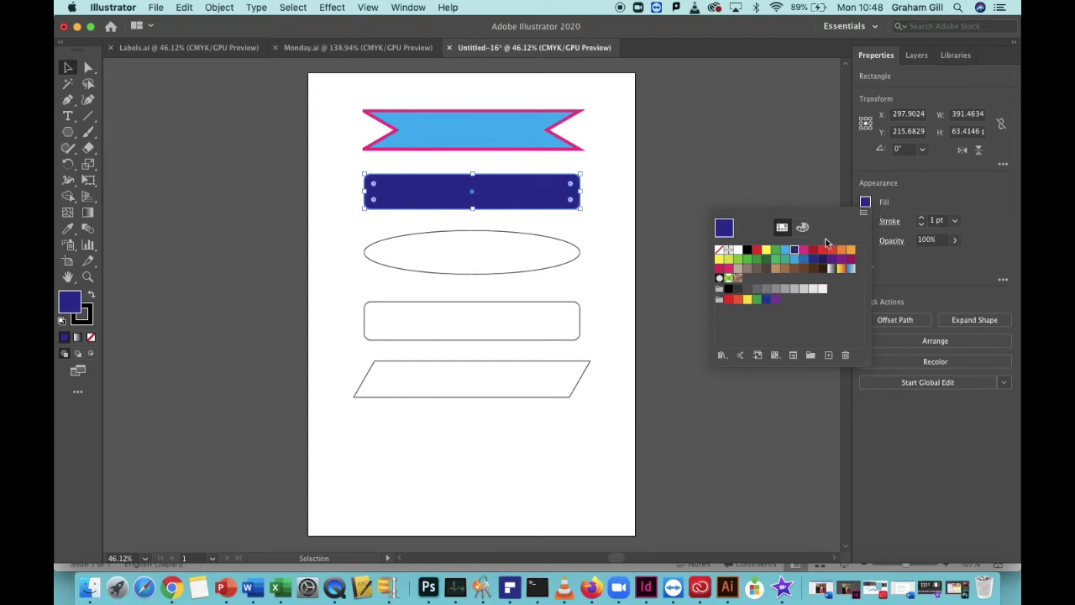
{"action": "left_click", "coordinate": [865, 221]}
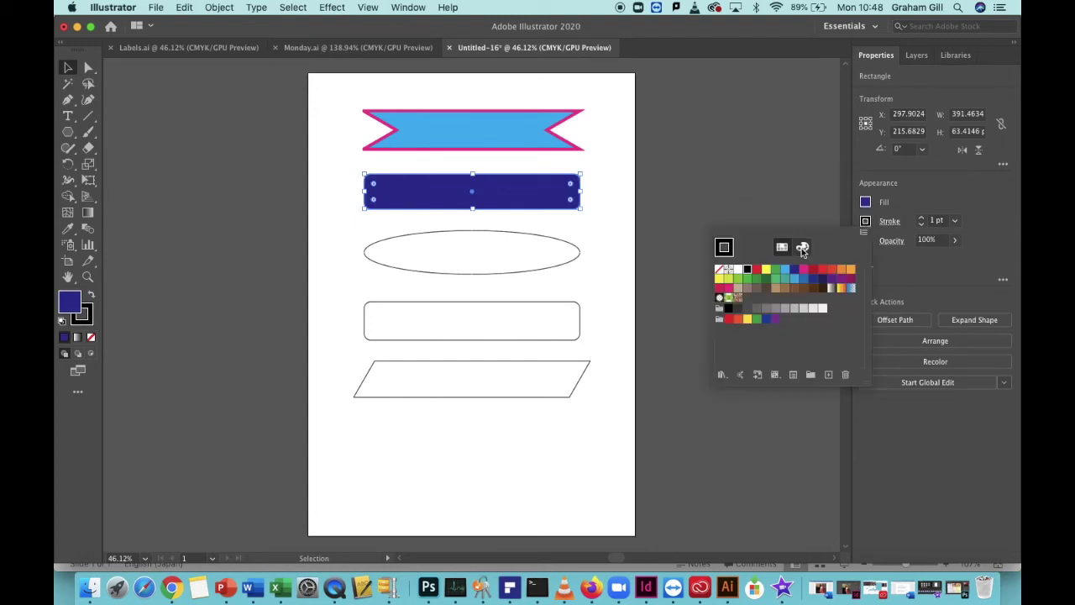
{"action": "left_click", "coordinate": [842, 269]}
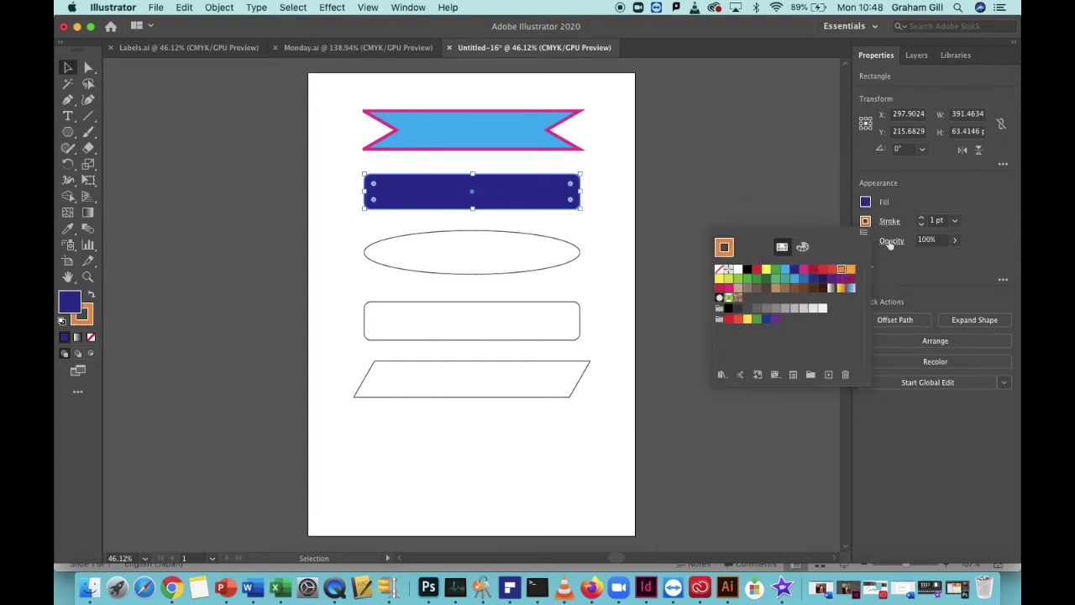
- Set the dark blue rounded rectangle's stroke weight to 5 pt
{"action": "left_click", "coordinate": [922, 218]}
{"action": "left_click", "coordinate": [922, 218]}
{"action": "left_click", "coordinate": [922, 219]}
{"action": "left_click", "coordinate": [922, 218]}
{"action": "left_click", "coordinate": [922, 218]}
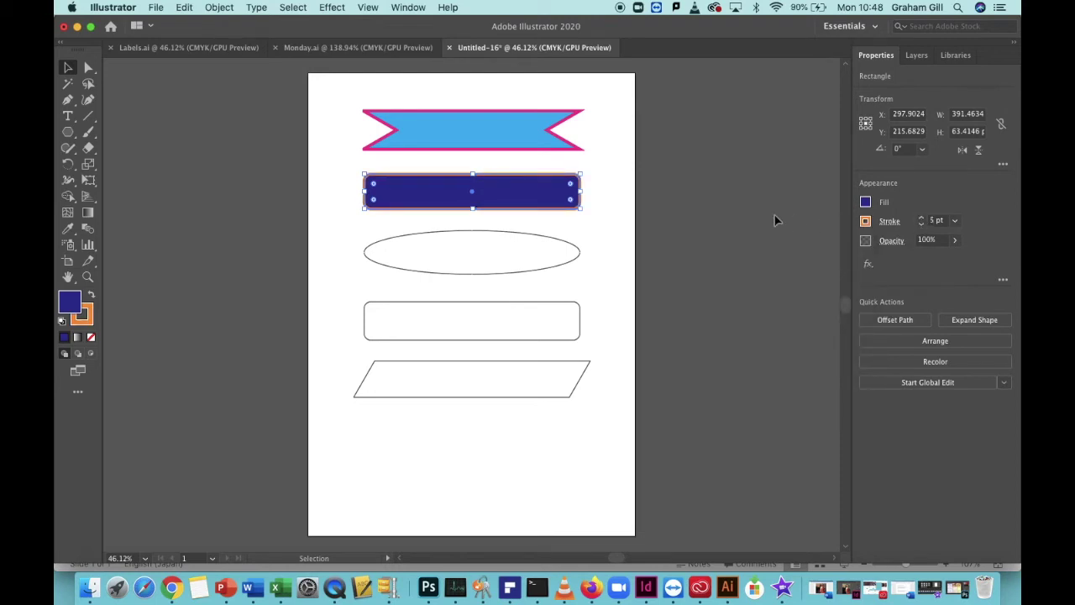
- Fill the ellipse with the light blue swatch and set its stroke colour to red
{"action": "left_click", "coordinate": [491, 253]}
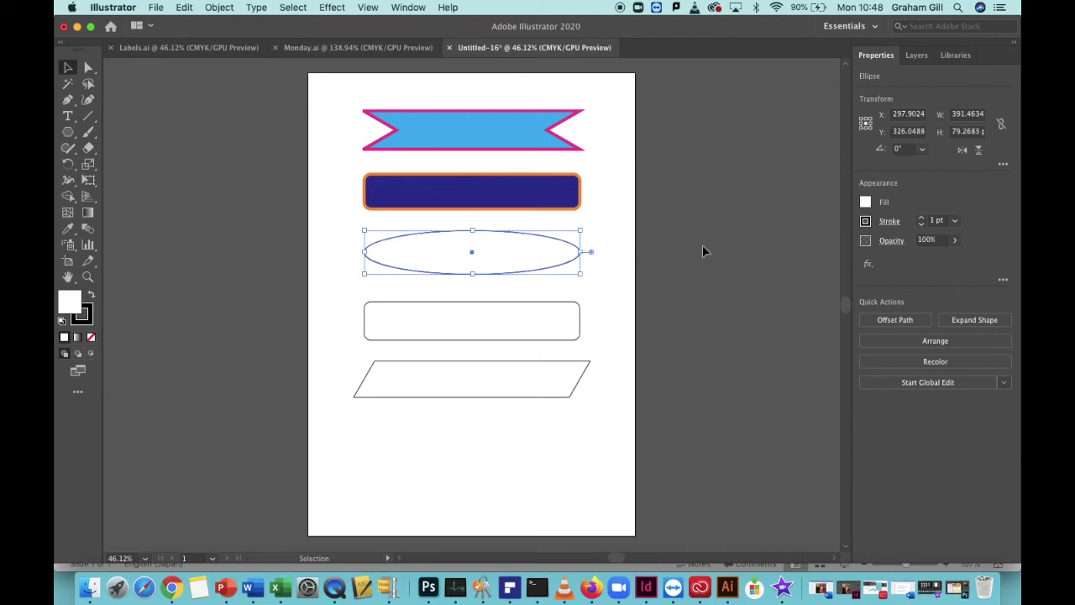
{"action": "left_click", "coordinate": [866, 203]}
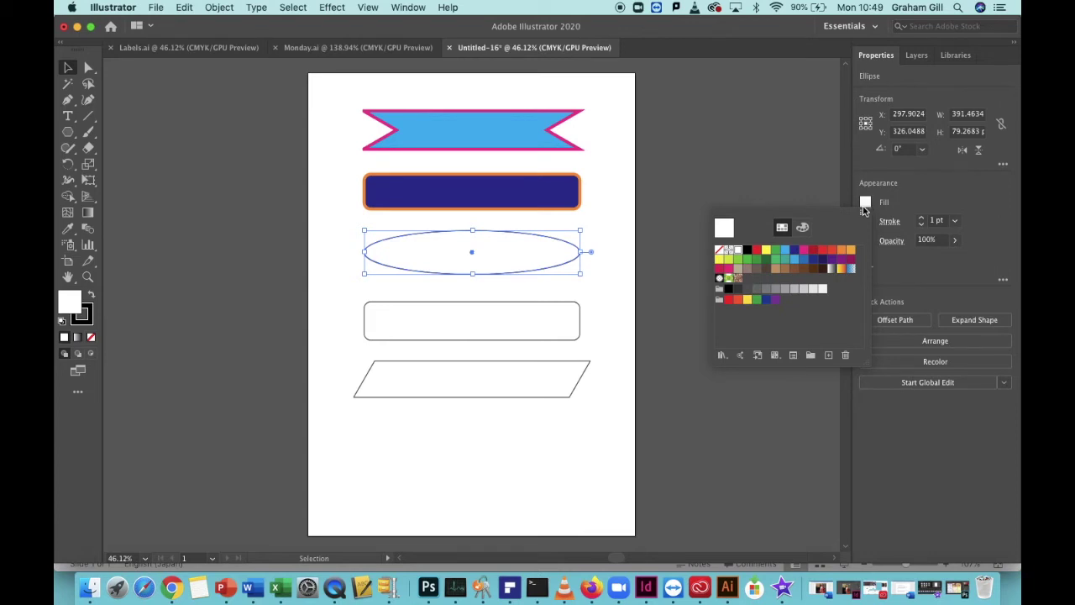
{"action": "left_click", "coordinate": [786, 253]}
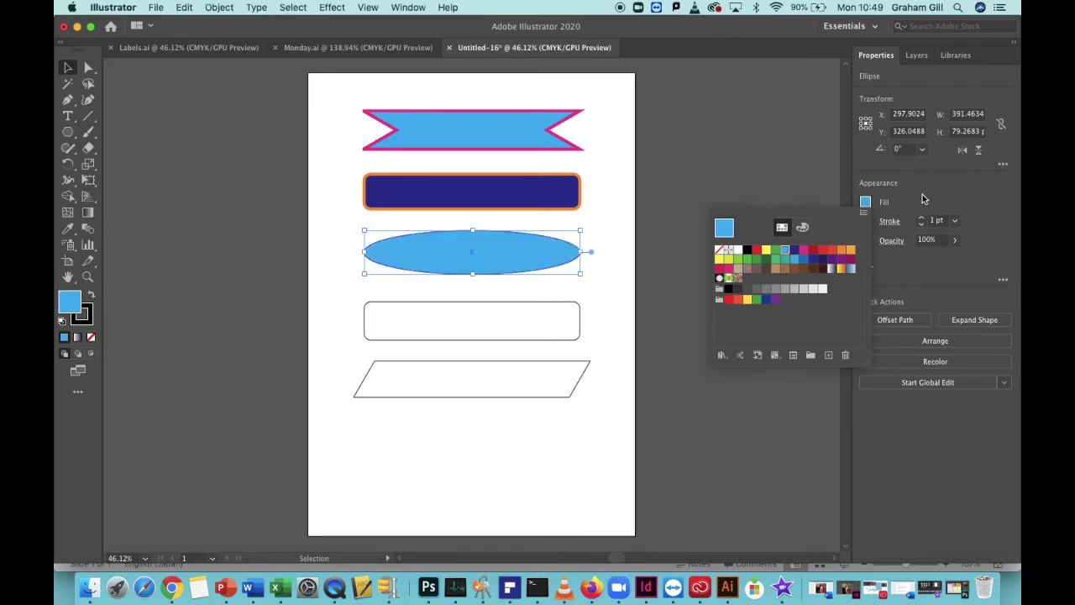
{"action": "left_click", "coordinate": [865, 221]}
{"action": "left_click", "coordinate": [757, 268]}
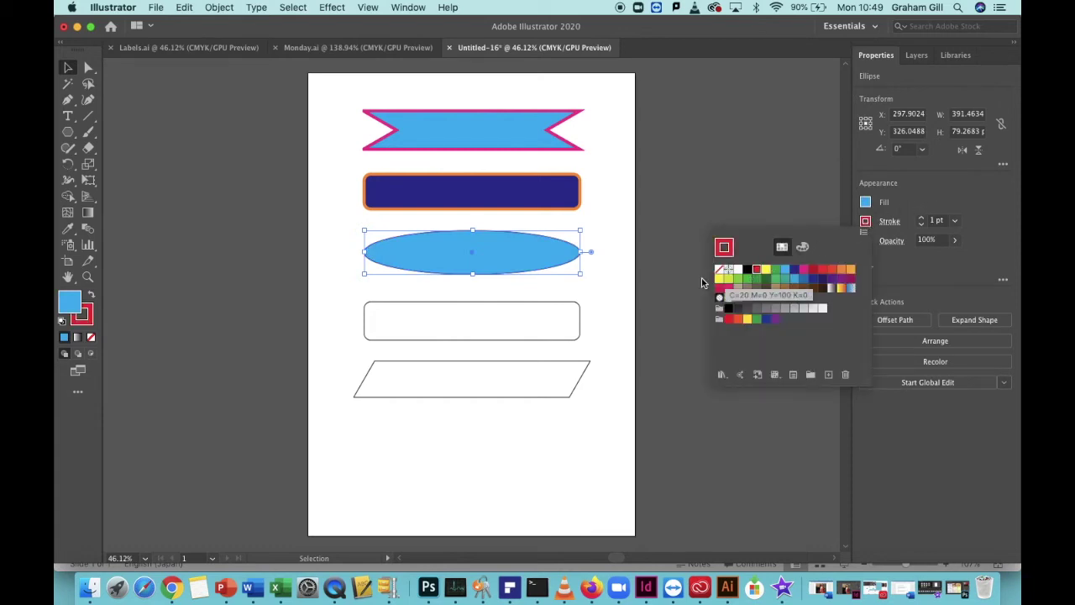
{"action": "left_click", "coordinate": [480, 324]}
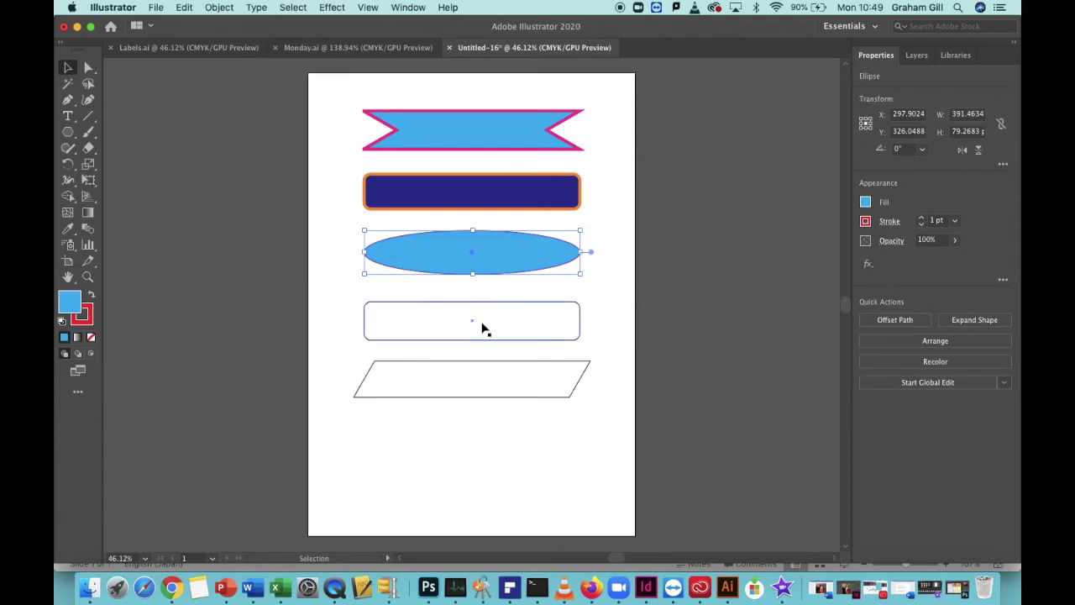
- Fill the lower rounded rectangle with the yellow-to-red gradient swatch and open its gradient options
{"action": "left_click", "coordinate": [486, 325]}
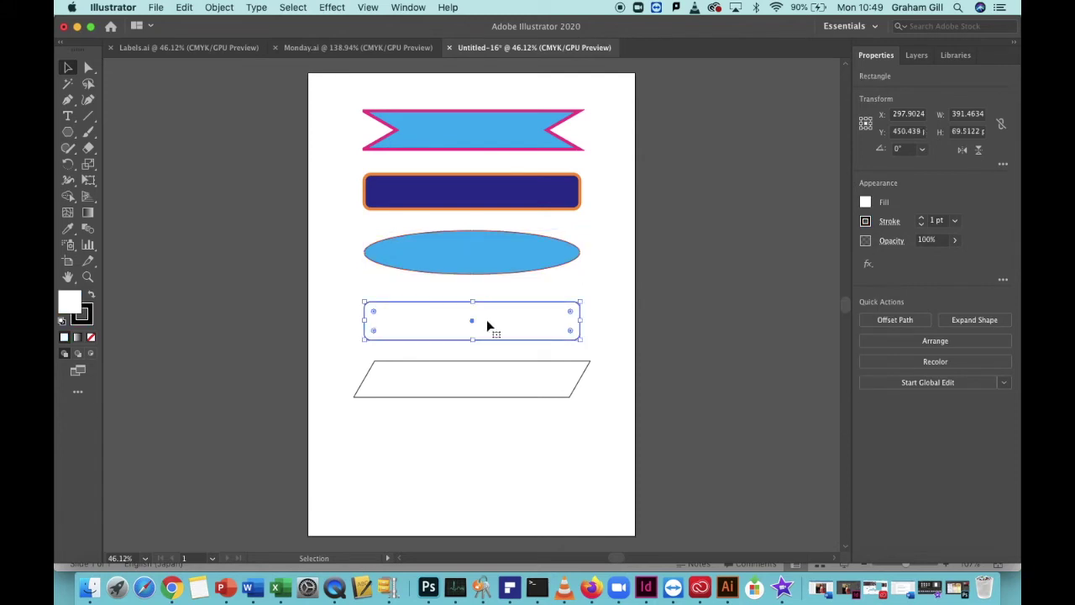
{"action": "left_click", "coordinate": [865, 202]}
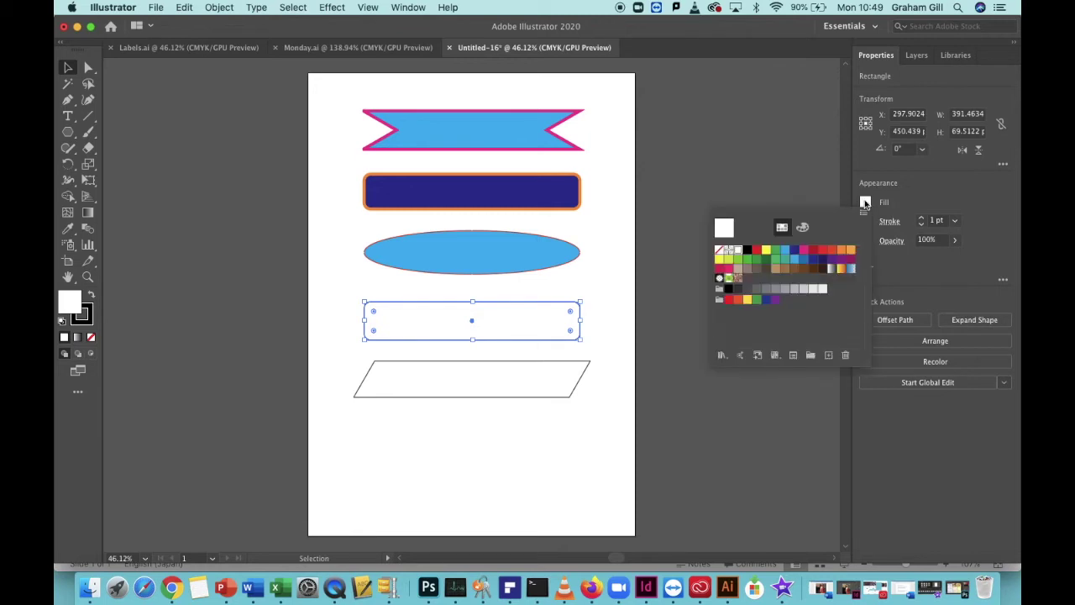
{"action": "left_click", "coordinate": [840, 269]}
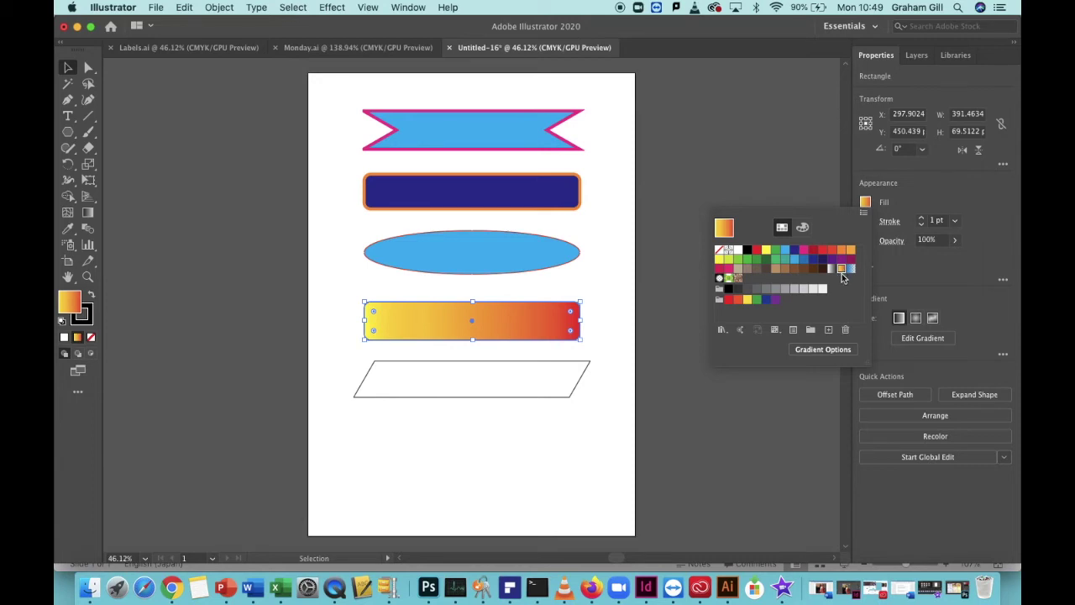
{"action": "left_click", "coordinate": [837, 354]}
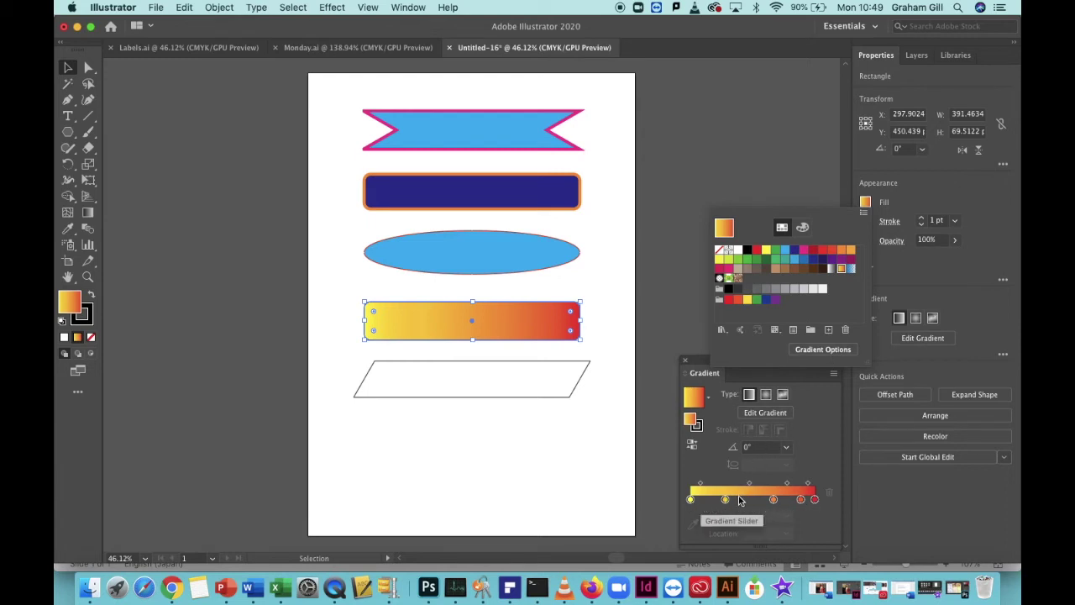
- Try moving the gradient's second stop to about 18.5% and its red end stop to about 55%
{"action": "left_click", "coordinate": [724, 498]}
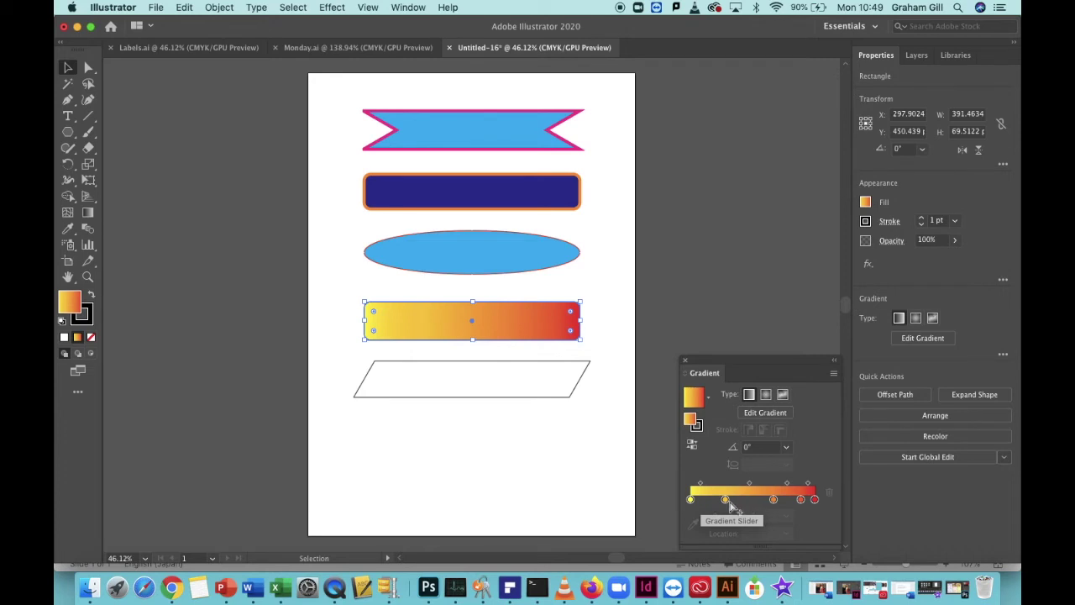
{"action": "left_click_drag", "start_coordinate": [725, 500], "coordinate": [727, 500]}
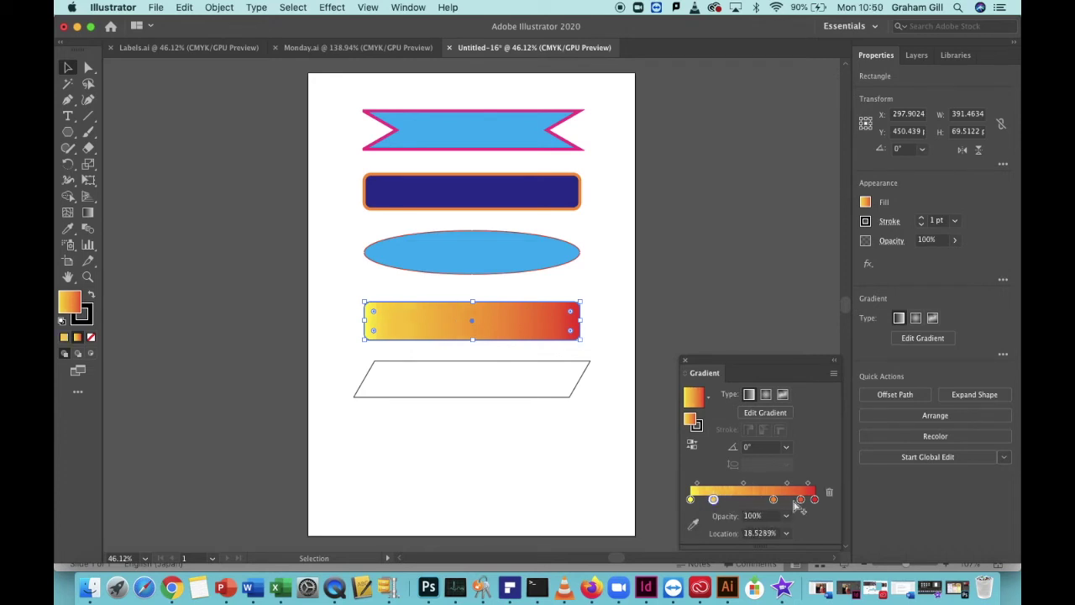
{"action": "left_click_drag", "start_coordinate": [814, 500], "coordinate": [758, 505]}
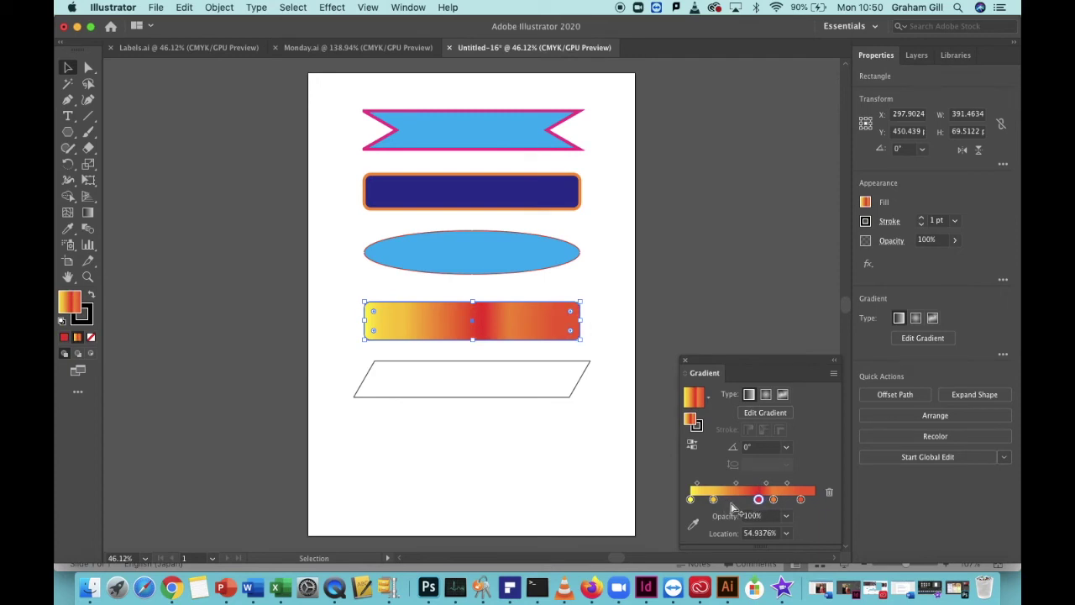
- Delete the red, orange and light orange stops from the gradient, keeping only the yellow and orange-red ones
{"action": "left_click", "coordinate": [773, 500]}
{"action": "left_click", "coordinate": [758, 499]}
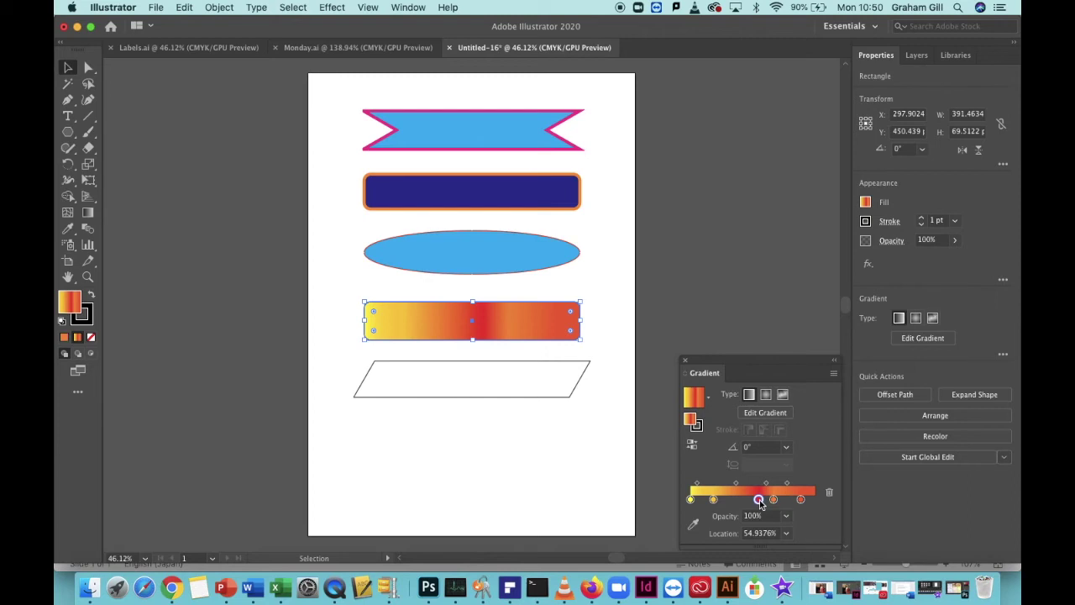
{"action": "left_click", "coordinate": [829, 495]}
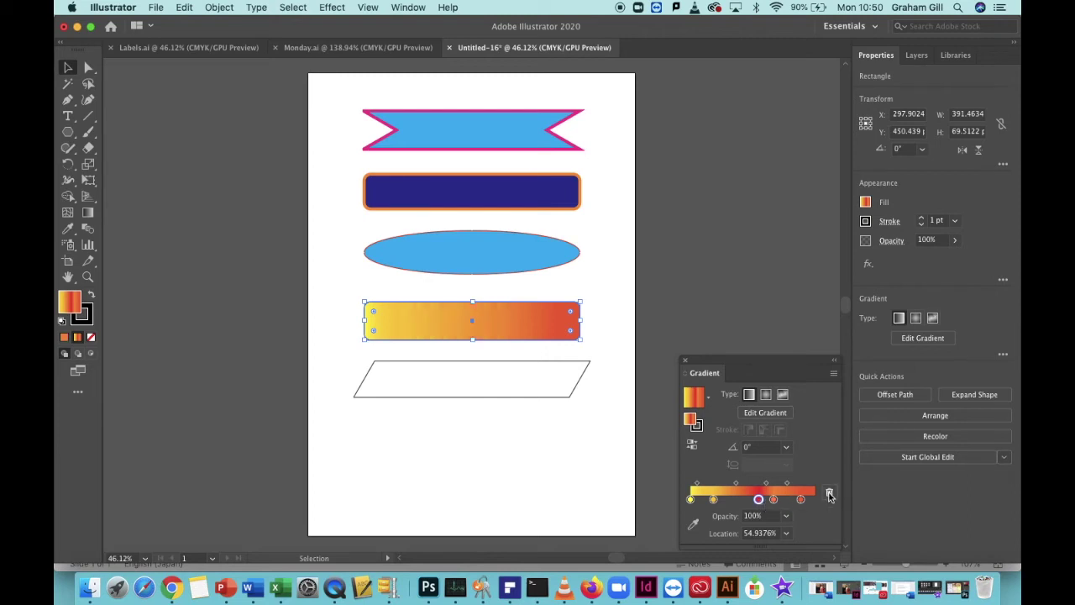
{"action": "left_click", "coordinate": [774, 500]}
{"action": "left_click", "coordinate": [829, 494]}
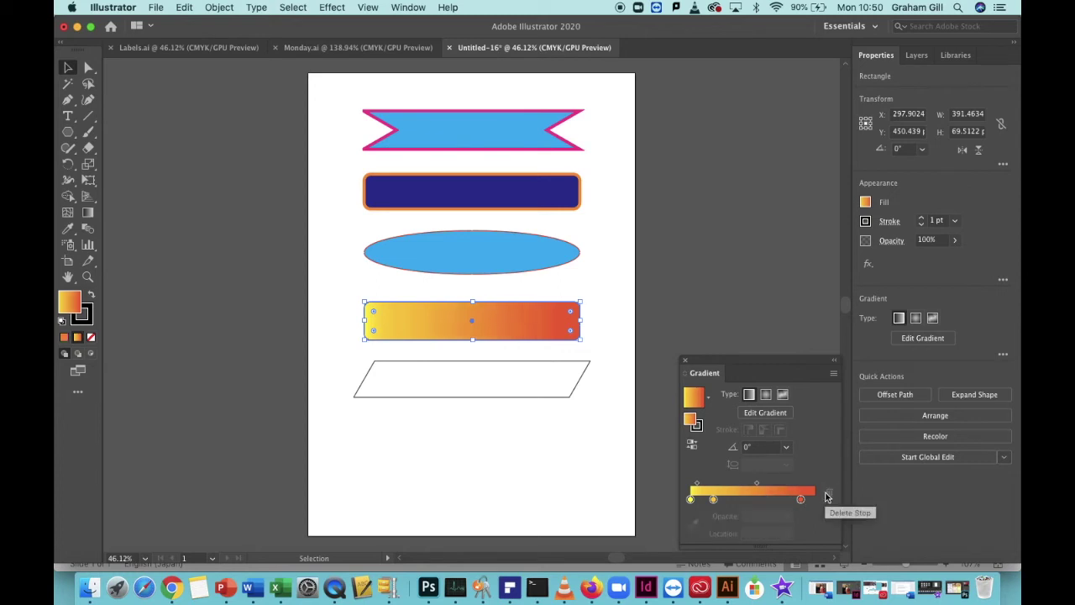
{"action": "left_click", "coordinate": [713, 499]}
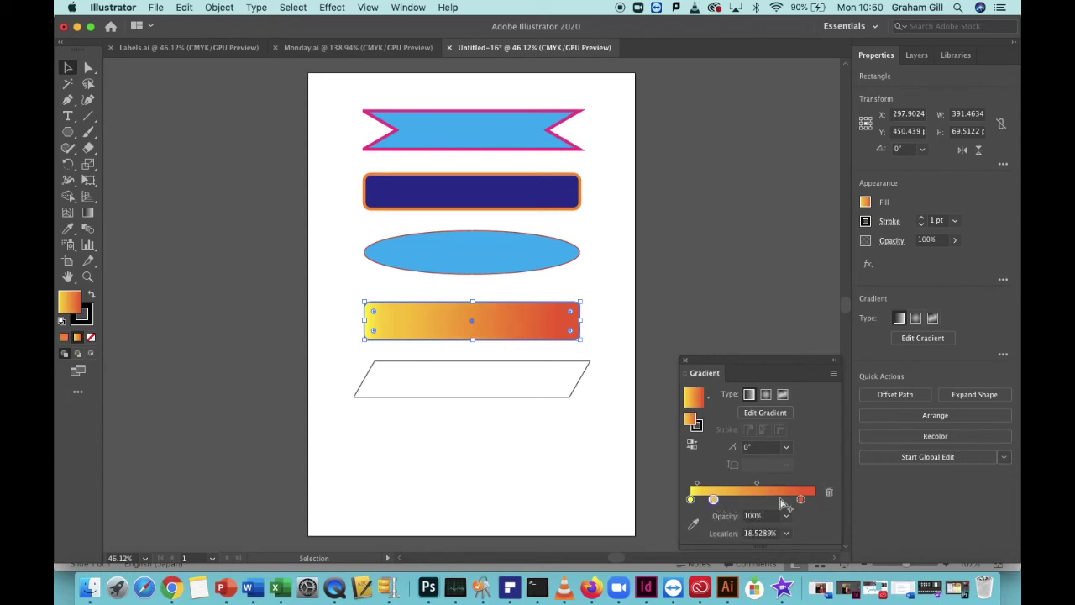
{"action": "left_click", "coordinate": [829, 494]}
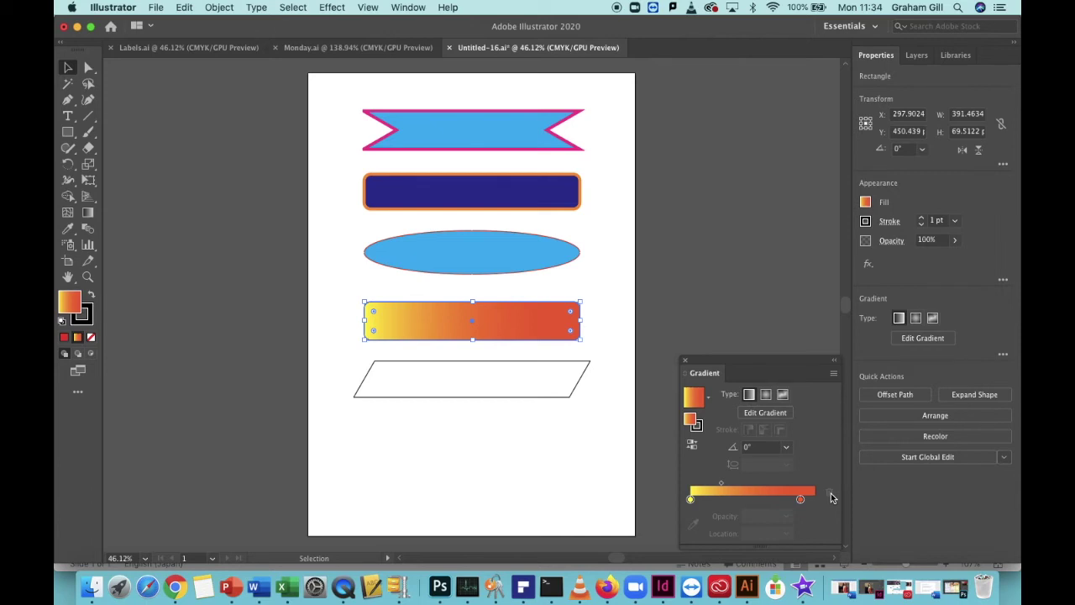
- Add a green stop at about 20% and a dark blue stop at about 73% to the rounded rectangle's gradient
{"action": "left_click", "coordinate": [866, 207]}
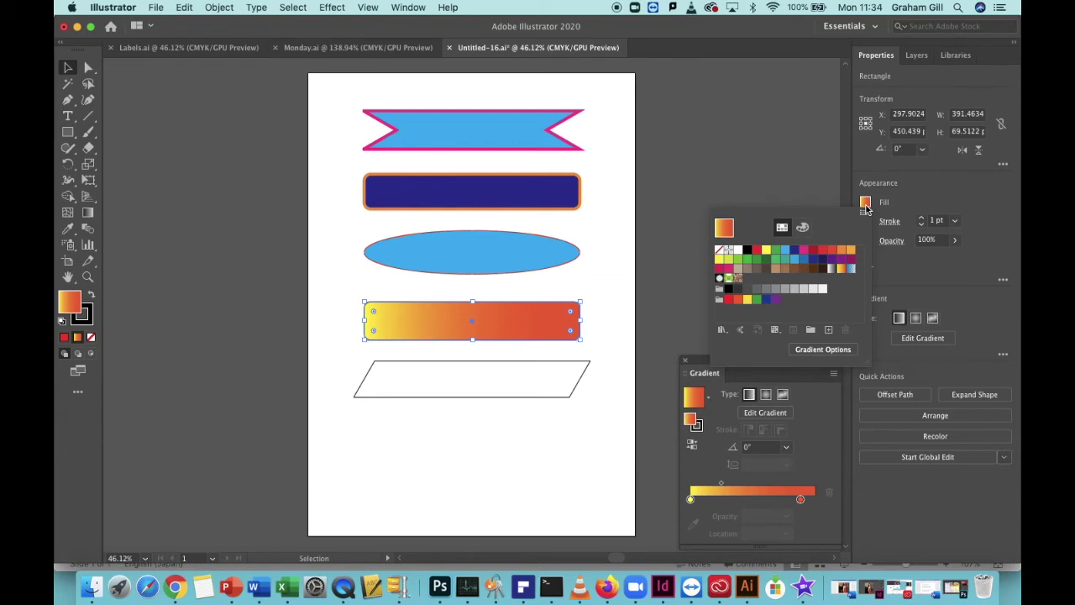
{"action": "left_click", "coordinate": [776, 252]}
{"action": "left_click_drag", "start_coordinate": [776, 252], "coordinate": [716, 499]}
{"action": "left_click_drag", "start_coordinate": [716, 499], "coordinate": [714, 499]}
{"action": "left_click", "coordinate": [714, 499]}
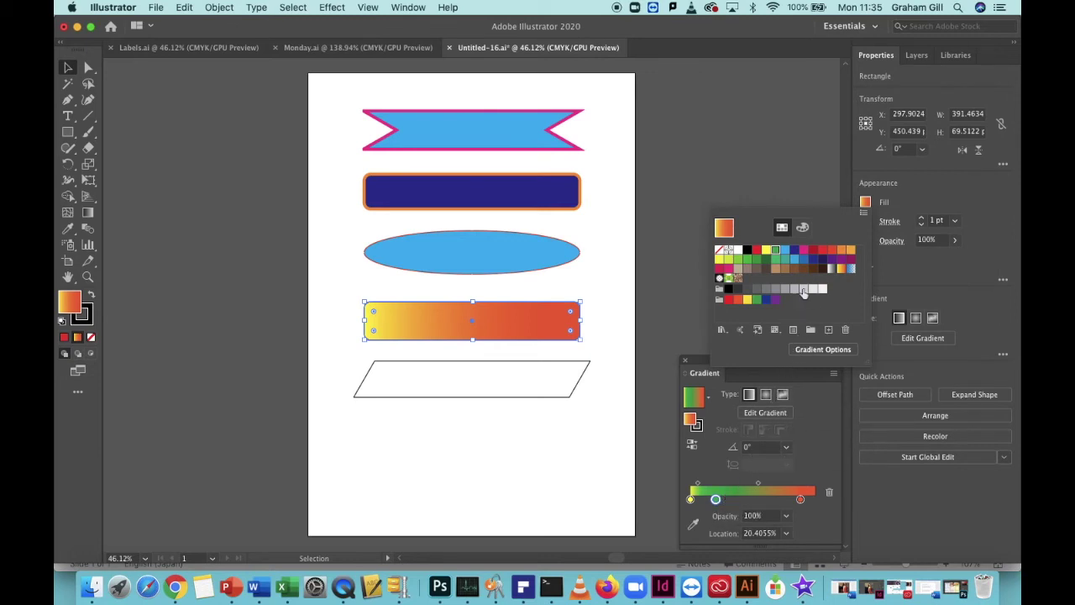
{"action": "left_click", "coordinate": [795, 251]}
{"action": "left_click", "coordinate": [780, 499]}
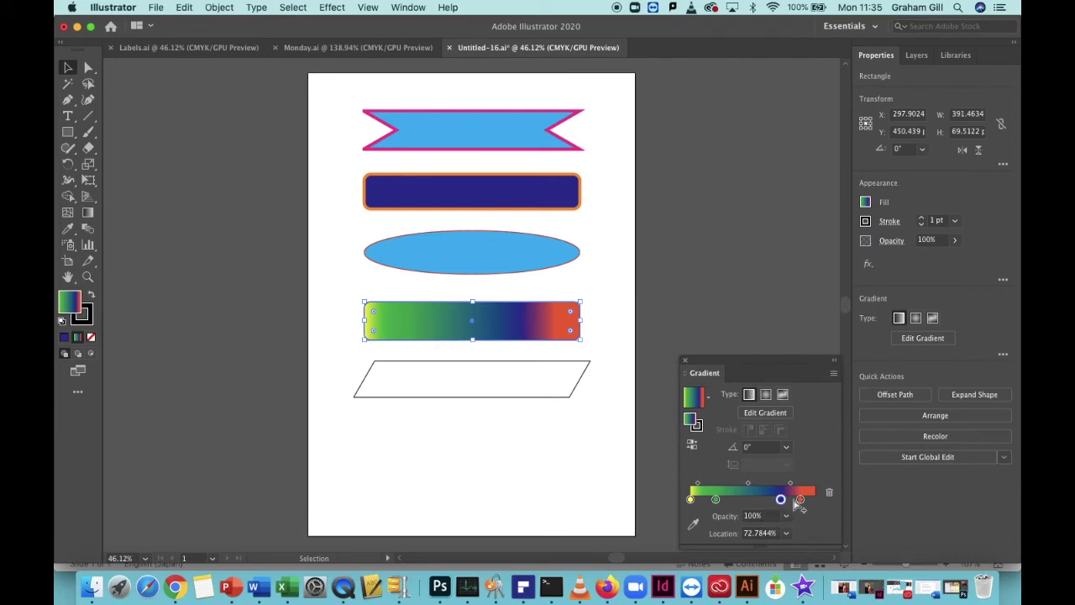
- Delete the gradient's orange-red and yellow stops, and move the green stop to the start and the dark blue stop to 100%
{"action": "left_click", "coordinate": [800, 498]}
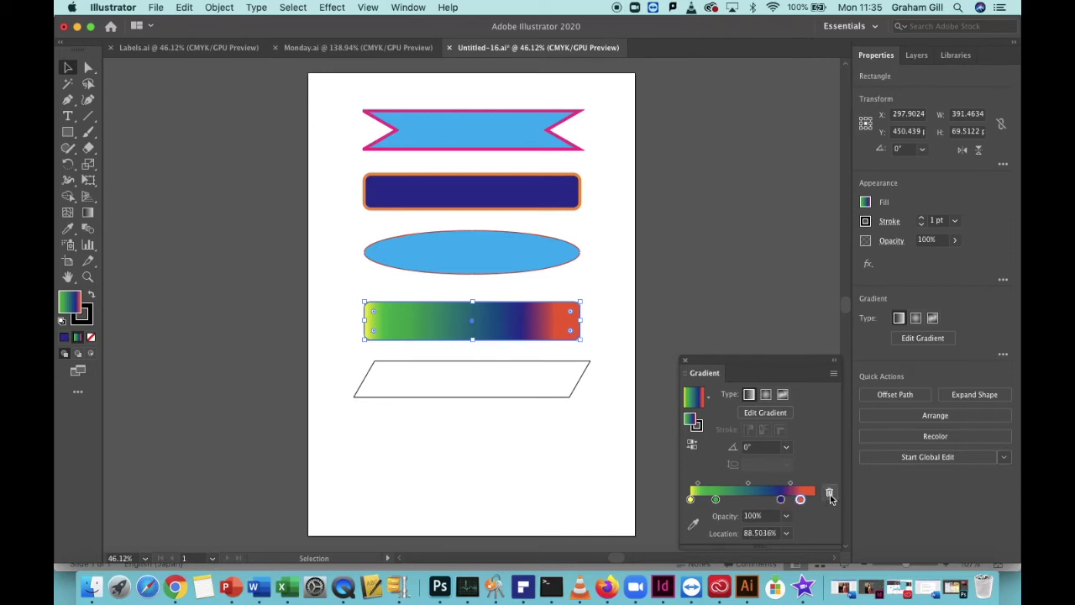
{"action": "left_click", "coordinate": [830, 494]}
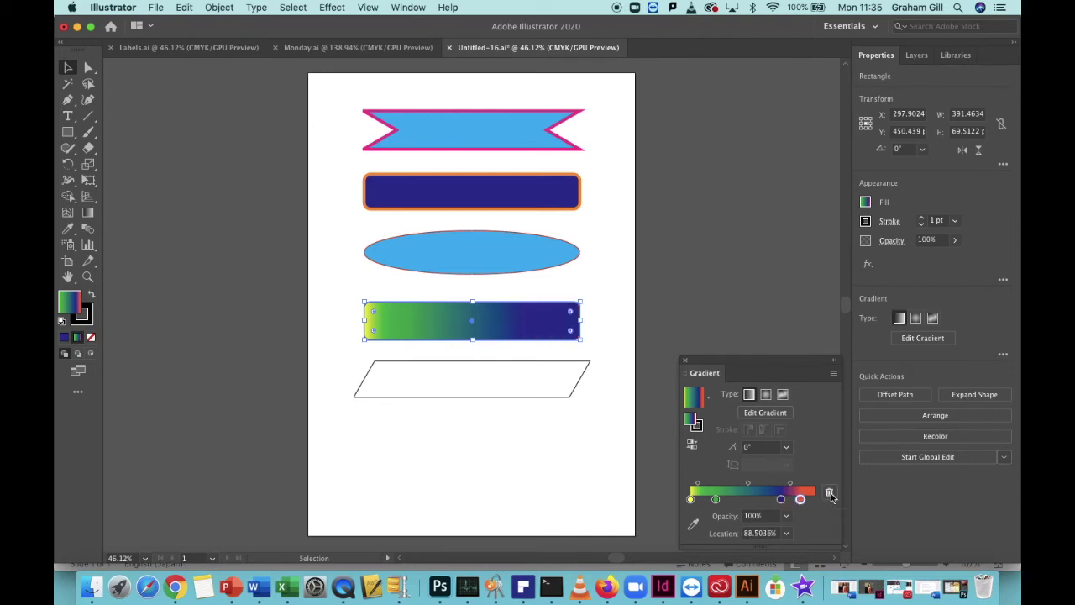
{"action": "left_click", "coordinate": [690, 499]}
{"action": "left_click_drag", "start_coordinate": [690, 498], "coordinate": [829, 494]}
{"action": "left_click_drag", "start_coordinate": [715, 500], "coordinate": [690, 502]}
{"action": "left_click_drag", "start_coordinate": [780, 498], "coordinate": [819, 504]}
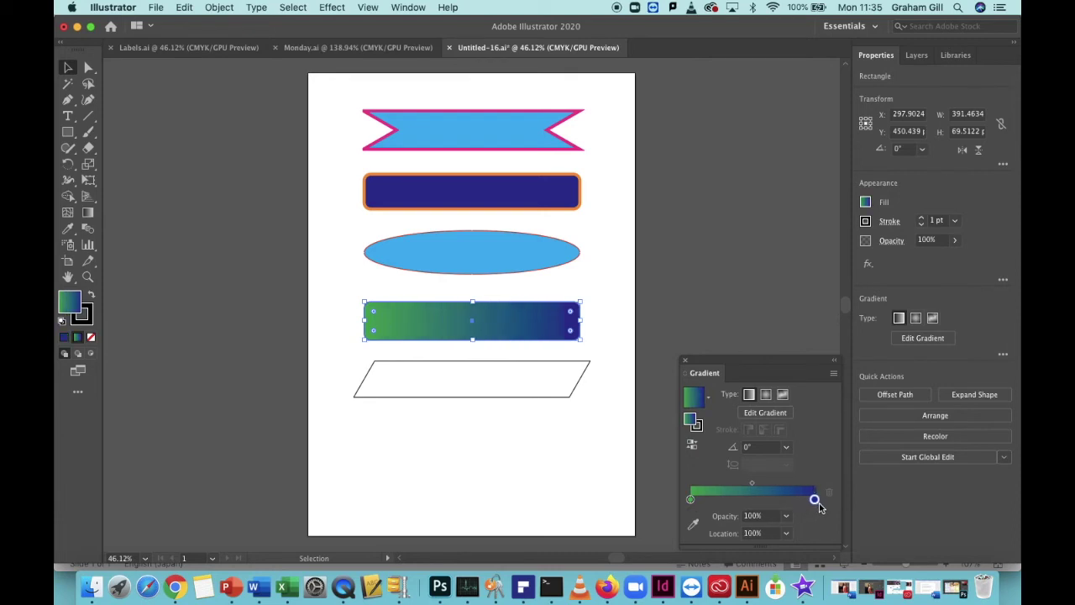
- Give the gradient-filled rounded rectangle a dark purple stroke with a weight of 5 pt
{"action": "left_click", "coordinate": [865, 222]}
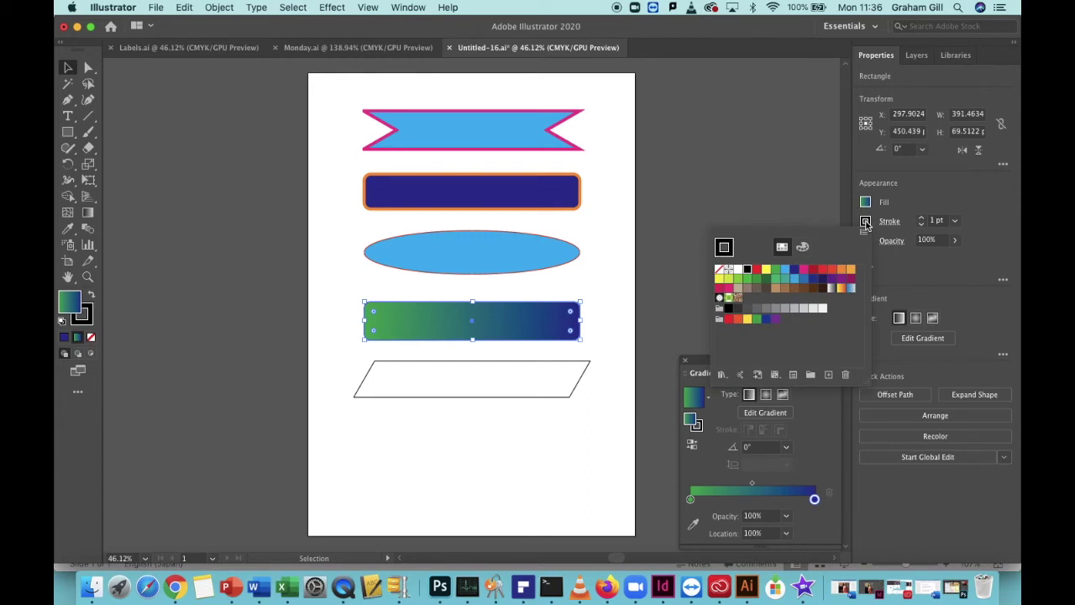
{"action": "left_click", "coordinate": [832, 280]}
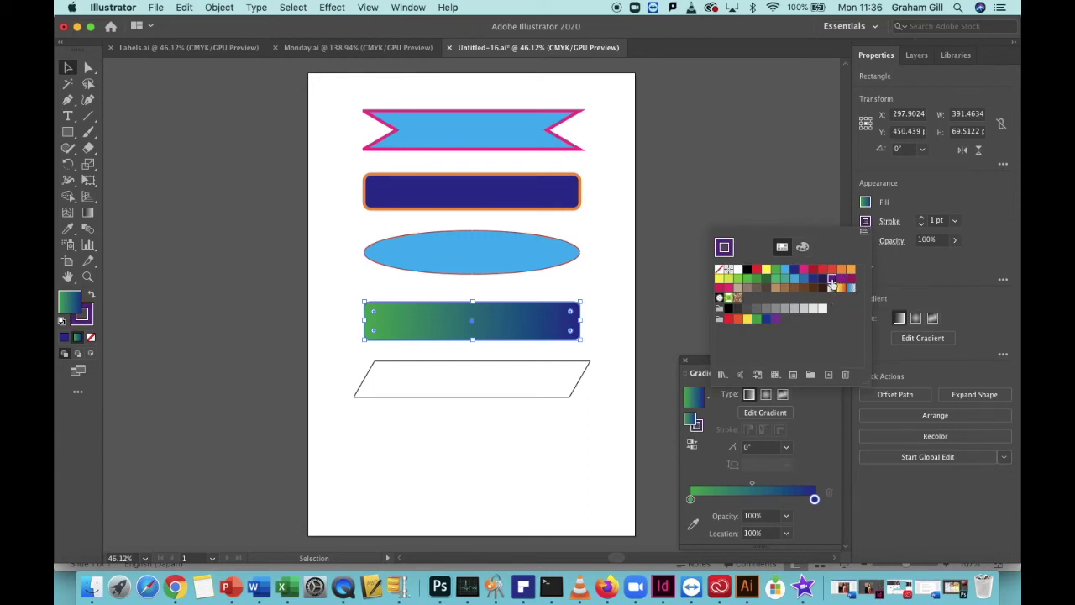
{"action": "left_click", "coordinate": [921, 218]}
{"action": "left_click", "coordinate": [921, 218]}
{"action": "left_click", "coordinate": [920, 218]}
{"action": "left_click", "coordinate": [920, 218]}
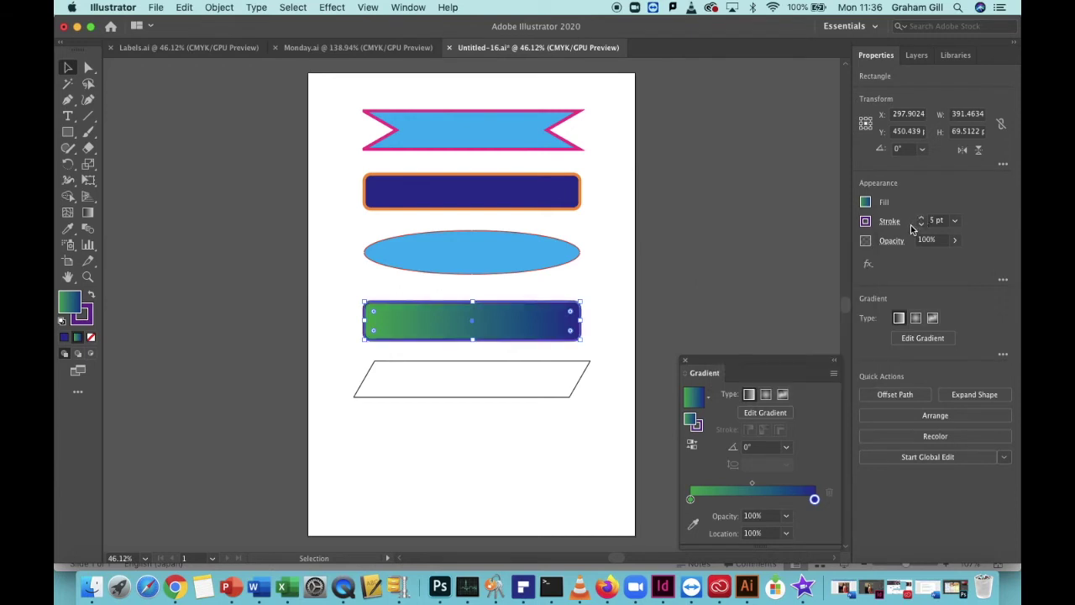
{"action": "left_click", "coordinate": [897, 318]}
- Give the parallelogram a yellow fill and a green stroke with a weight of 5 pt
{"action": "left_click", "coordinate": [468, 384]}
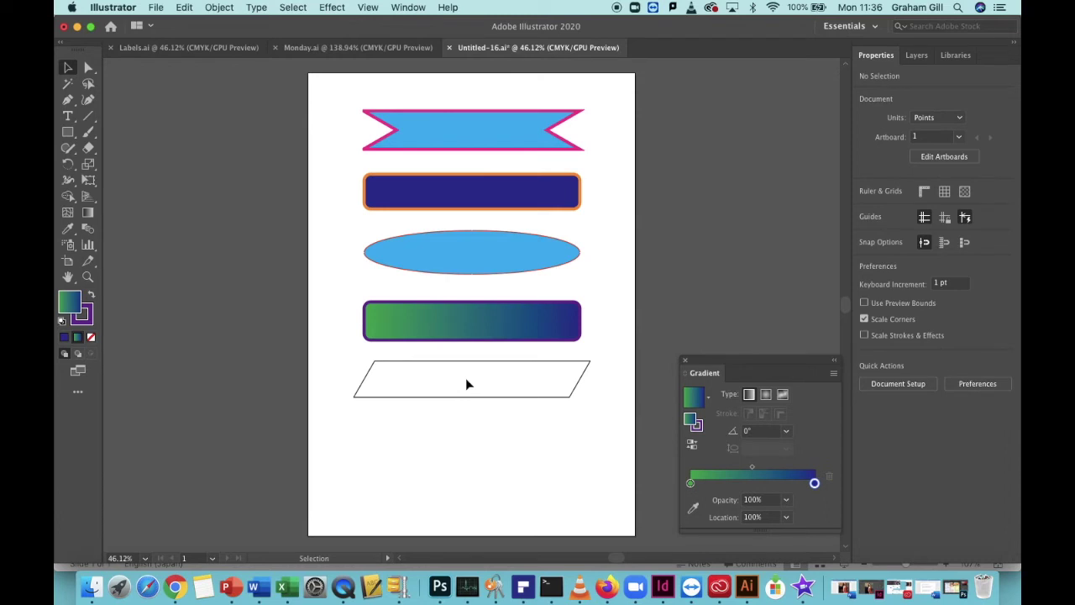
{"action": "left_click", "coordinate": [492, 363]}
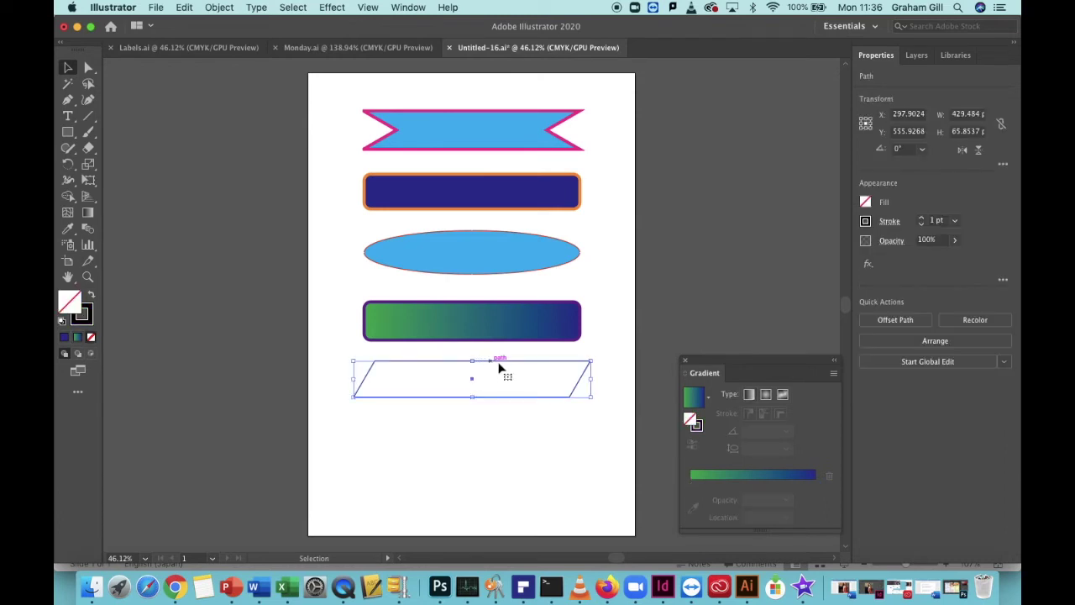
{"action": "left_click", "coordinate": [867, 203]}
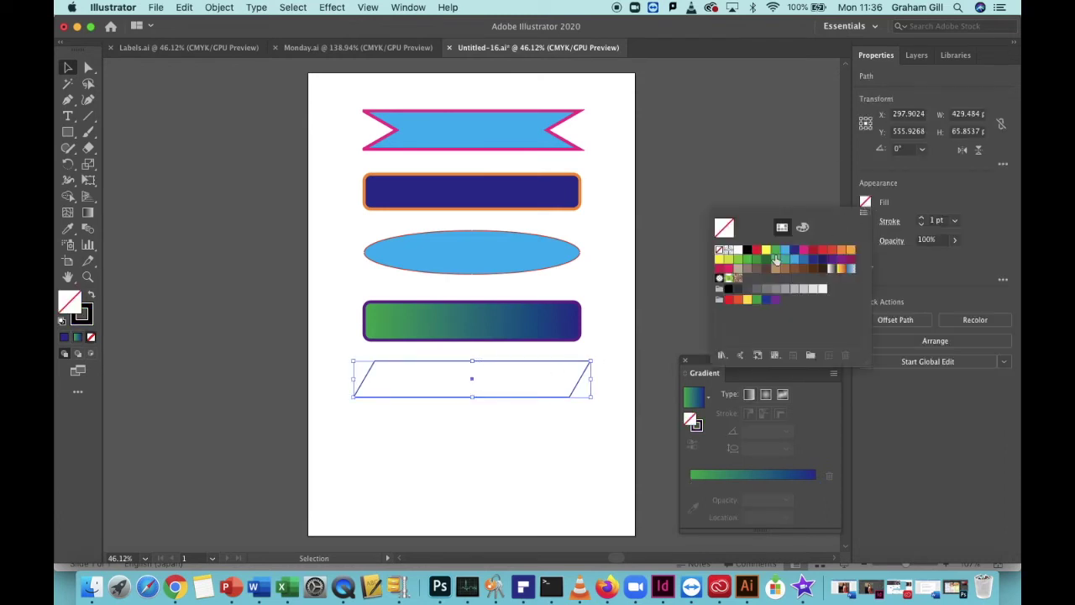
{"action": "left_click", "coordinate": [766, 249]}
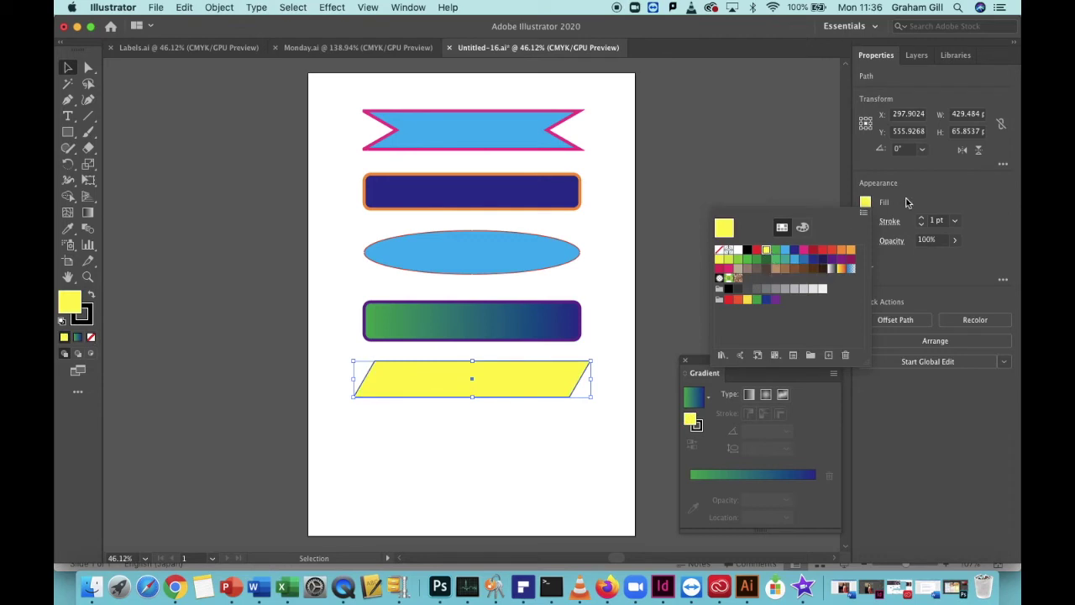
{"action": "left_click", "coordinate": [865, 221]}
{"action": "left_click", "coordinate": [775, 269]}
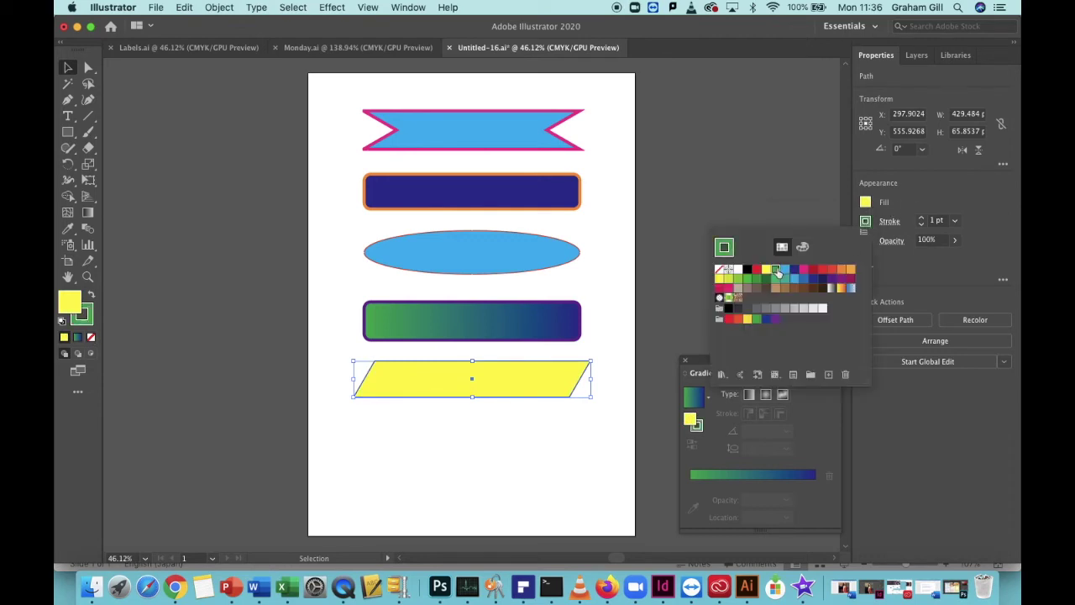
{"action": "left_click", "coordinate": [922, 218]}
{"action": "left_click", "coordinate": [922, 218]}
{"action": "left_click", "coordinate": [922, 219]}
{"action": "left_click", "coordinate": [922, 218]}
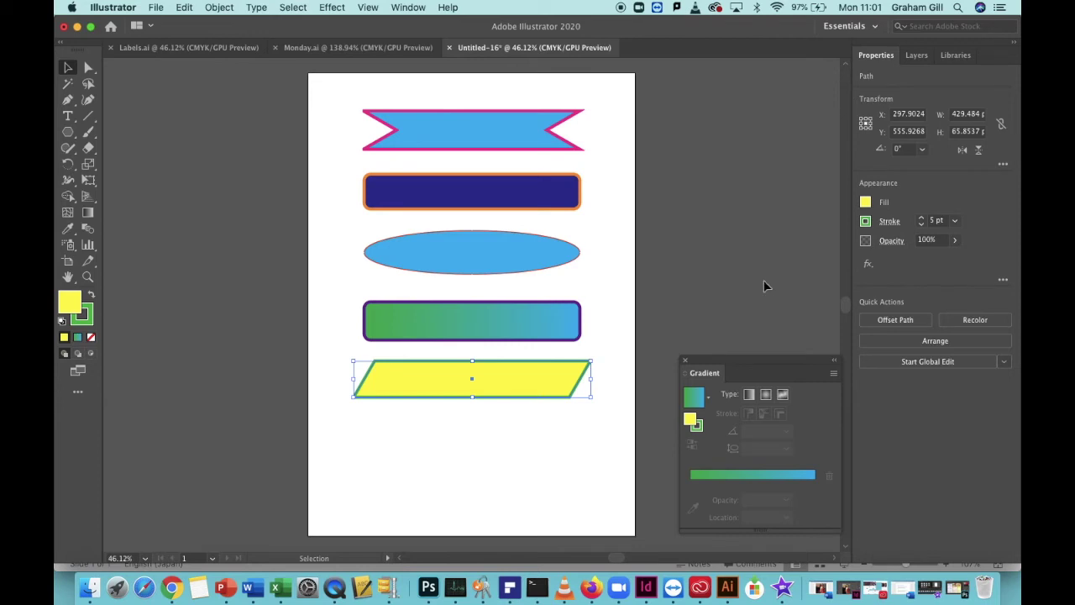
- Add a text area across the middle of the ribbon banner containing the word MONDAY
{"action": "left_click", "coordinate": [72, 120]}
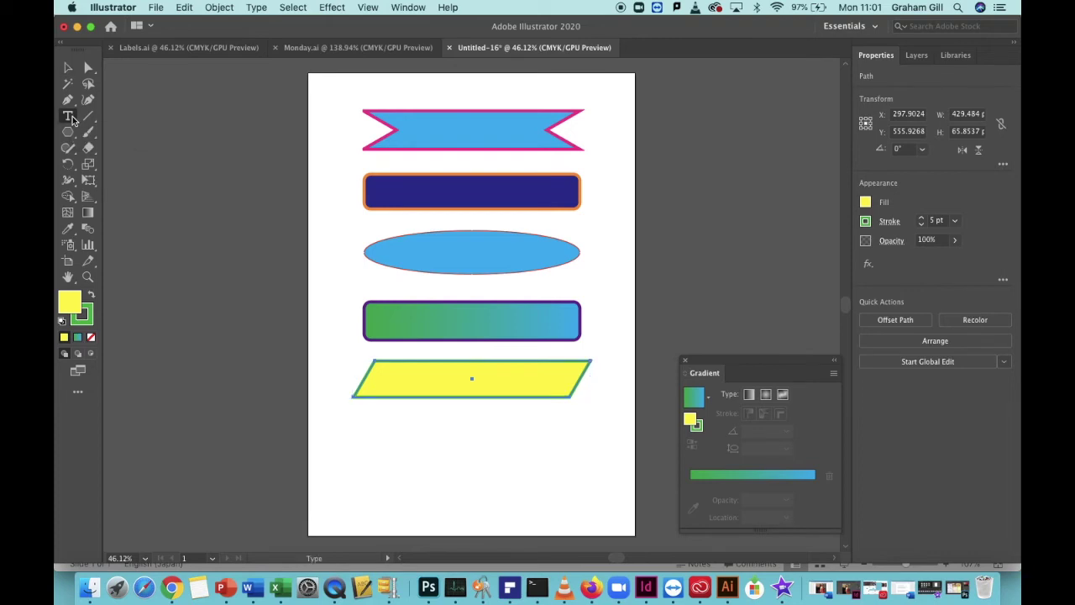
{"action": "left_click_drag", "start_coordinate": [411, 118], "coordinate": [531, 144]}
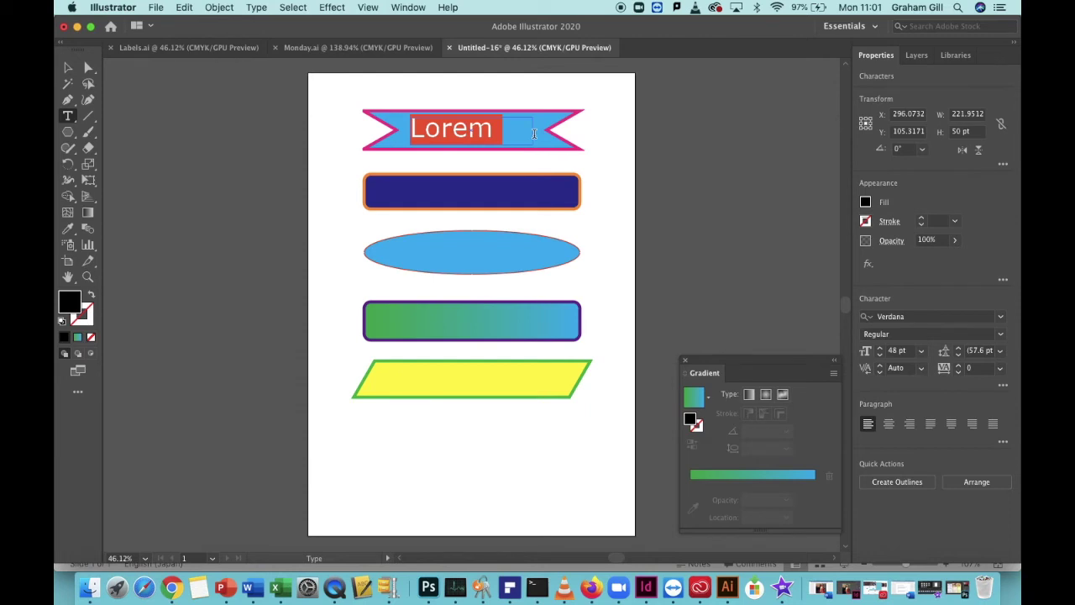
{"action": "type", "text": "MONDAY"}
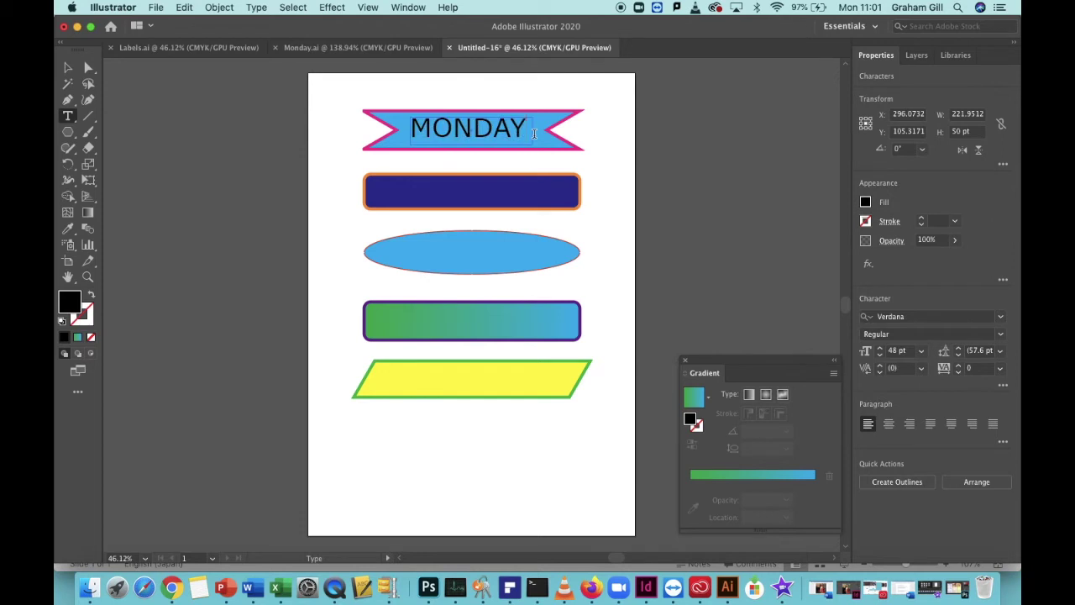
- Change the font of the MONDAY text to Athelas
{"action": "left_click_drag", "start_coordinate": [533, 133], "coordinate": [410, 131]}
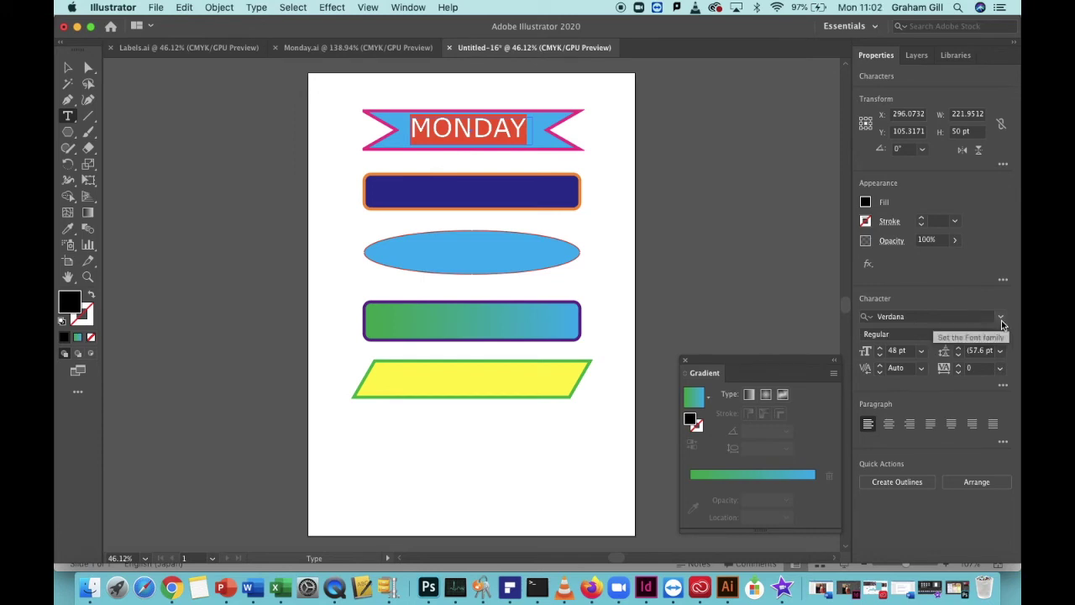
{"action": "left_click", "coordinate": [1001, 317]}
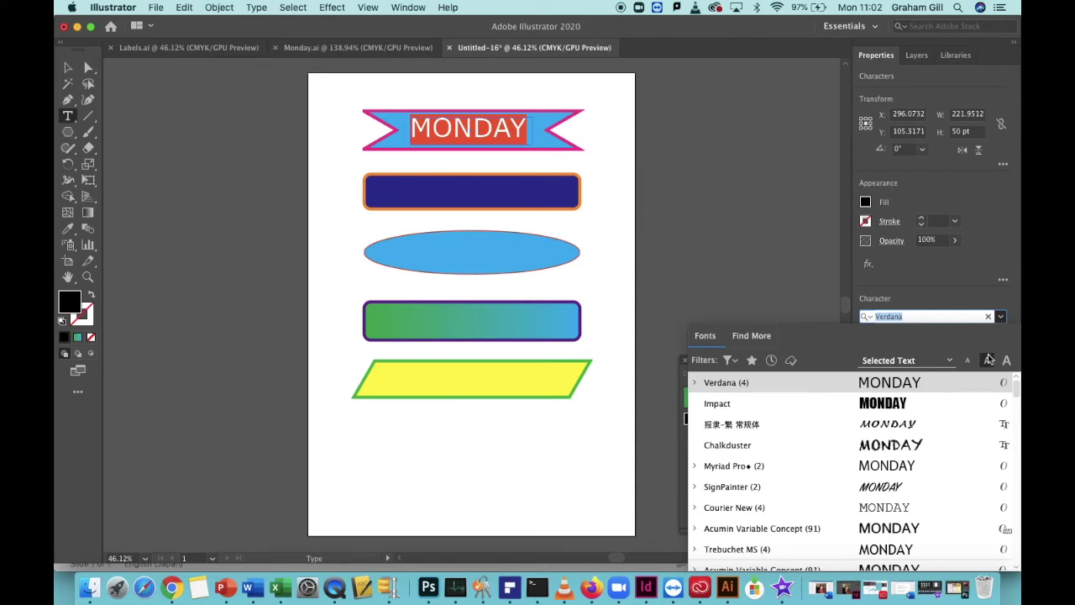
{"action": "scroll", "coordinate": [955, 459], "scroll_direction": "down", "scroll_amount": 5}
{"action": "scroll", "coordinate": [954, 458], "scroll_direction": "down", "scroll_amount": 4}
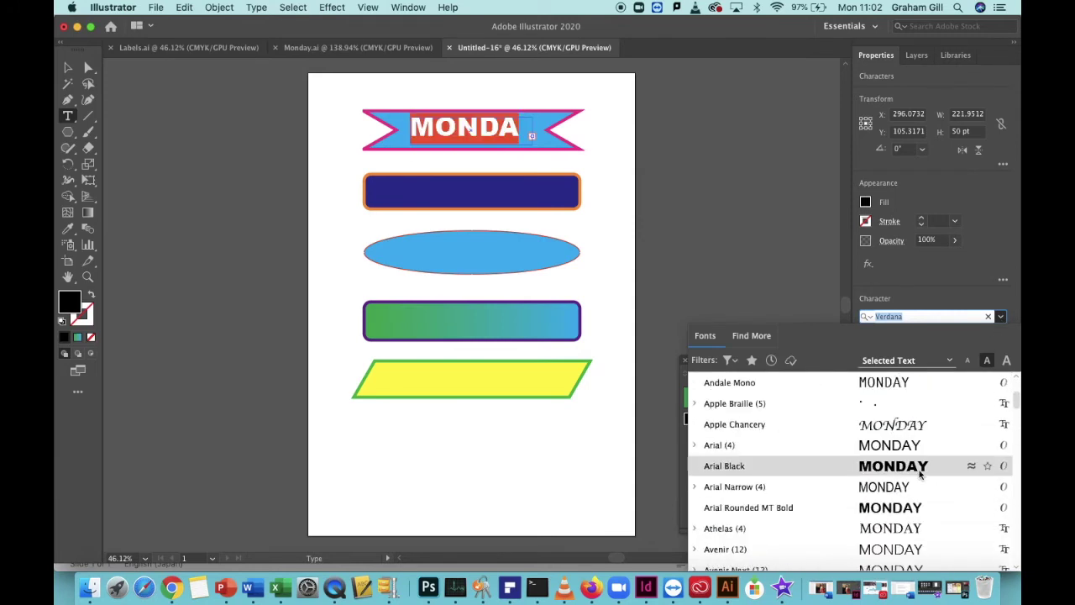
{"action": "left_click", "coordinate": [912, 534]}
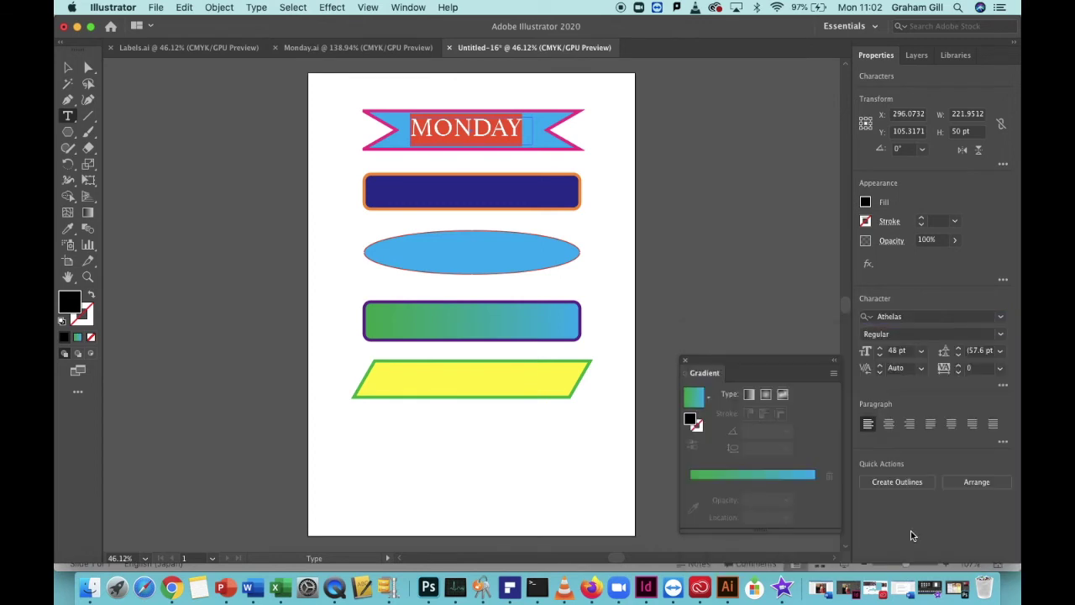
- Try a 60 pt font size on the MONDAY text, and reduce it to 50 pt
{"action": "left_click", "coordinate": [923, 355]}
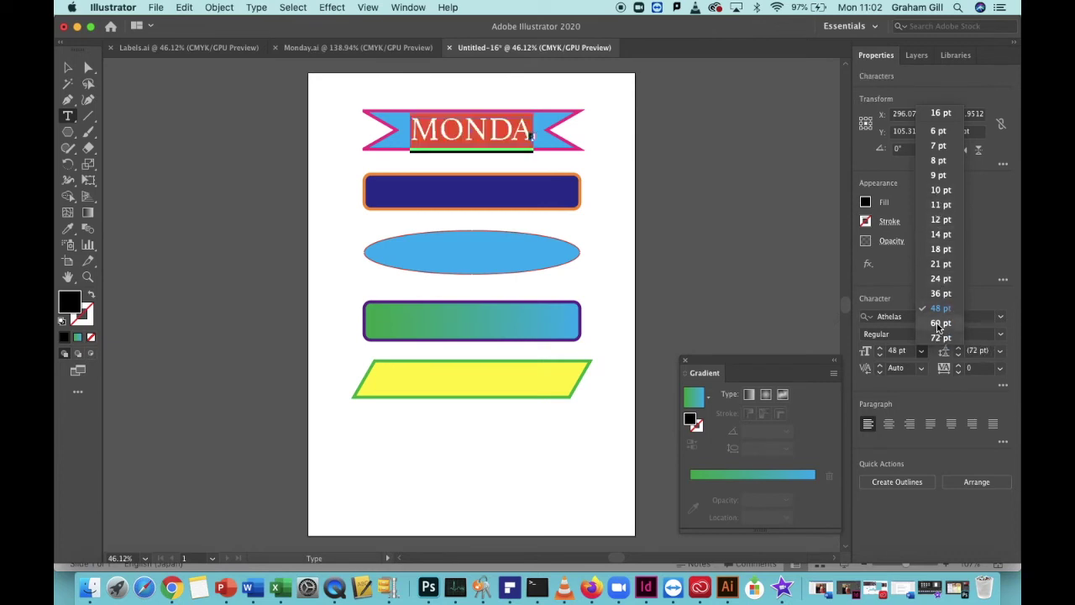
{"action": "left_click", "coordinate": [938, 324]}
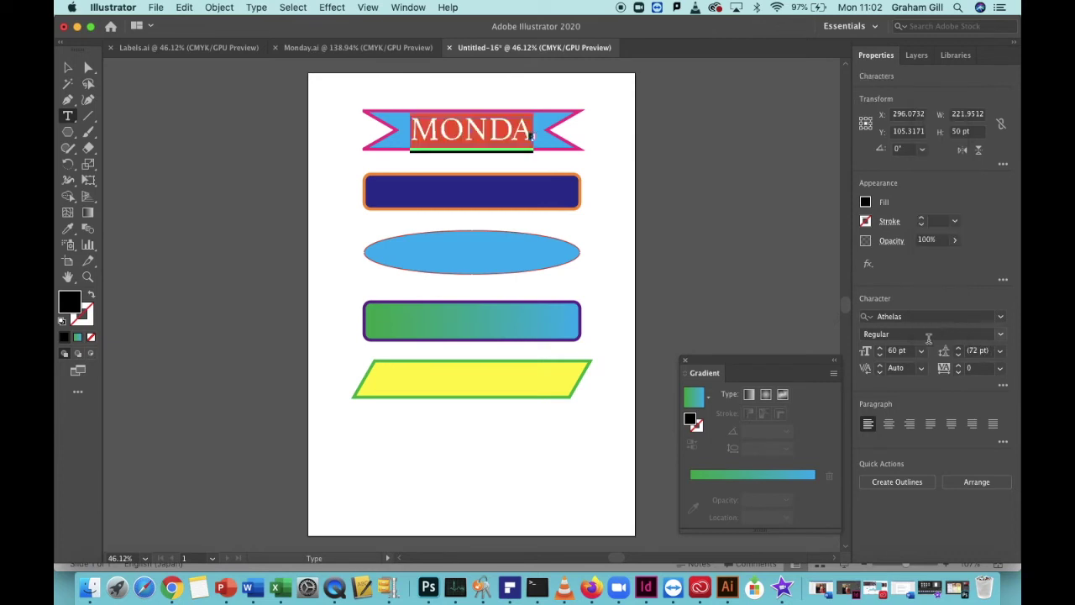
{"action": "left_click", "coordinate": [879, 349]}
{"action": "left_click", "coordinate": [880, 355]}
{"action": "left_click", "coordinate": [880, 355]}
{"action": "left_click", "coordinate": [880, 355]}
{"action": "left_click", "coordinate": [880, 355]}
{"action": "left_click", "coordinate": [880, 355]}
{"action": "left_click", "coordinate": [880, 355]}
{"action": "left_click", "coordinate": [880, 355]}
{"action": "left_click", "coordinate": [880, 356]}
{"action": "left_click", "coordinate": [880, 354]}
{"action": "left_click", "coordinate": [880, 354]}
{"action": "left_click", "coordinate": [880, 354]}
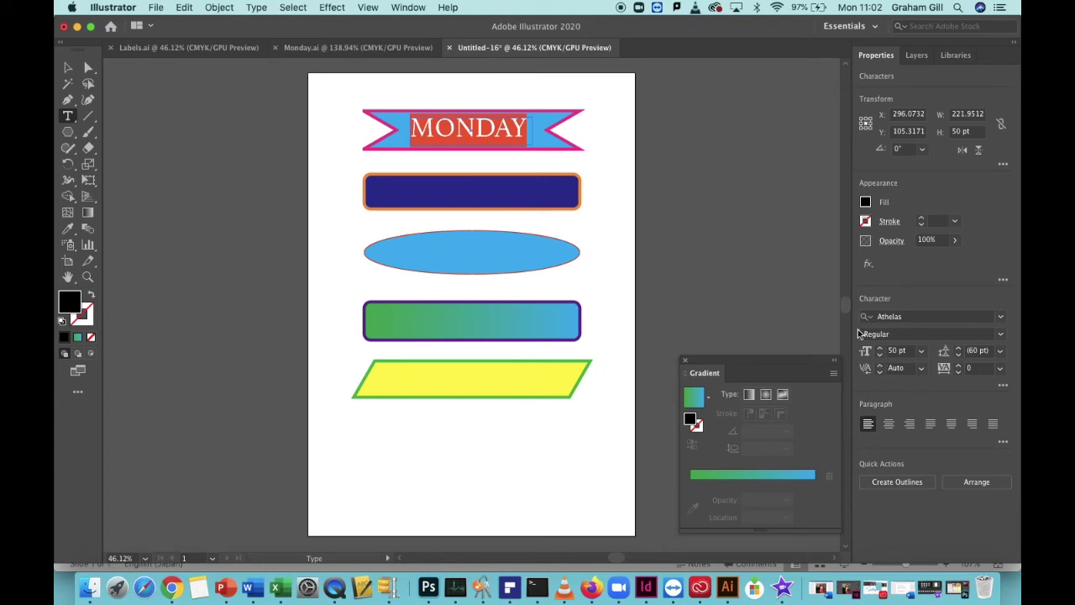
{"action": "left_click", "coordinate": [714, 198]}
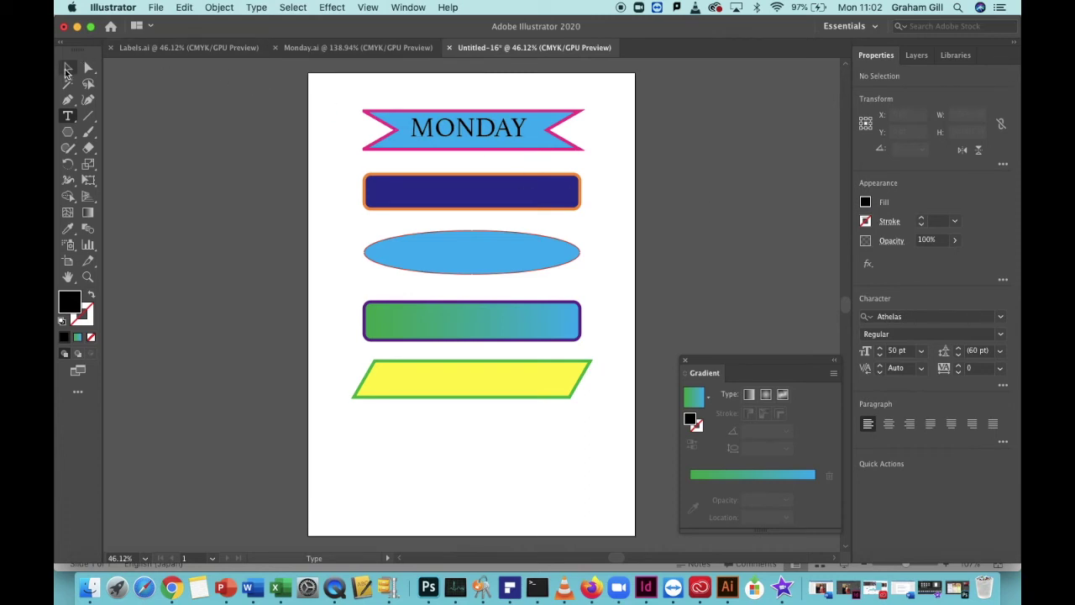
- Try yellow, brown and purple fills on the MONDAY text, and settle on yellow
{"action": "left_click", "coordinate": [68, 68]}
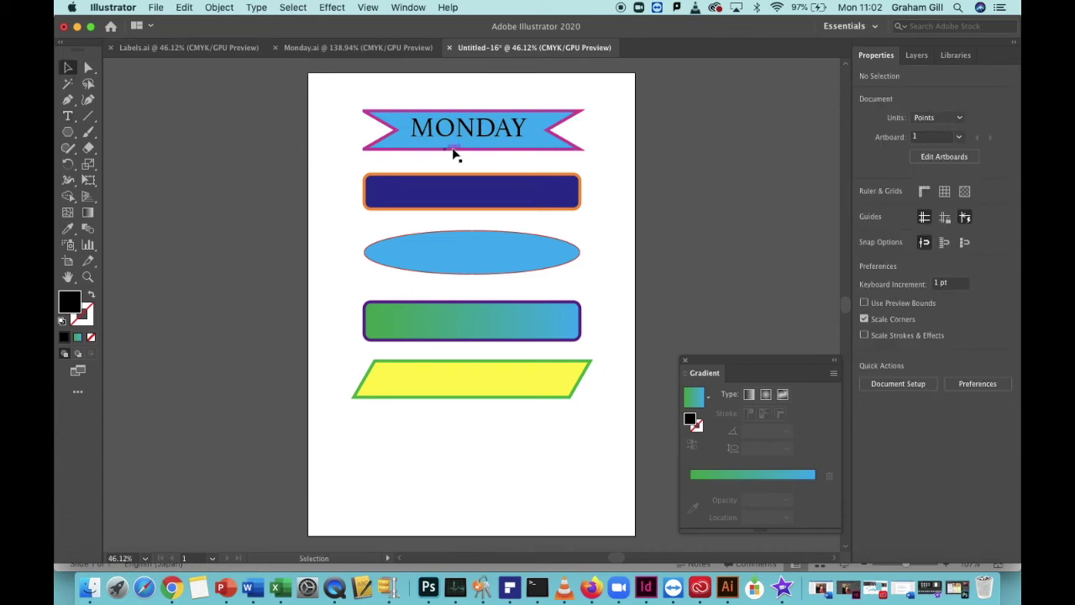
{"action": "left_click", "coordinate": [476, 135]}
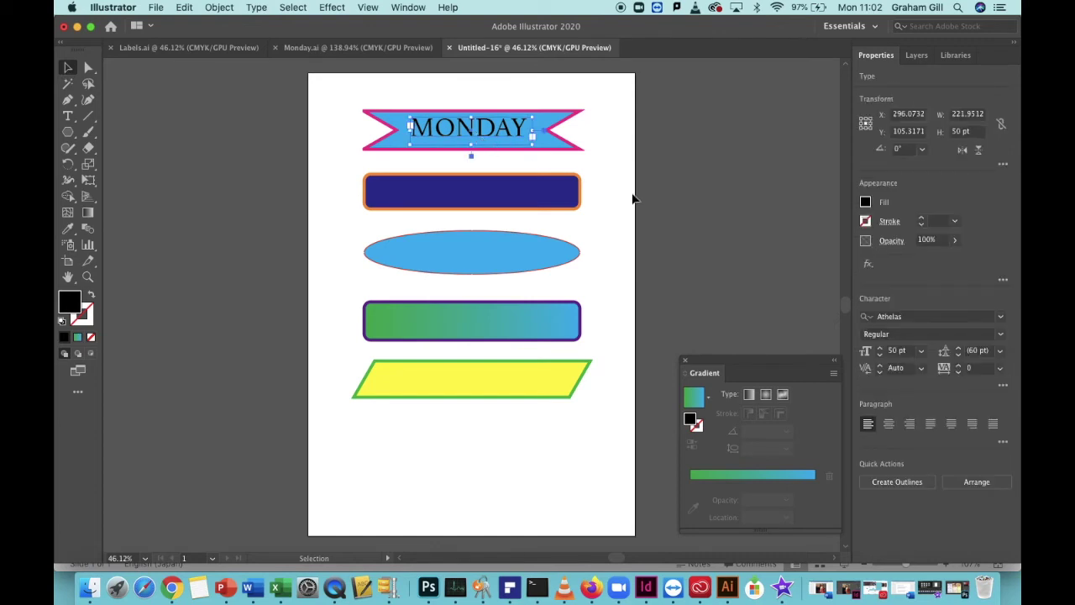
{"action": "left_click", "coordinate": [866, 204]}
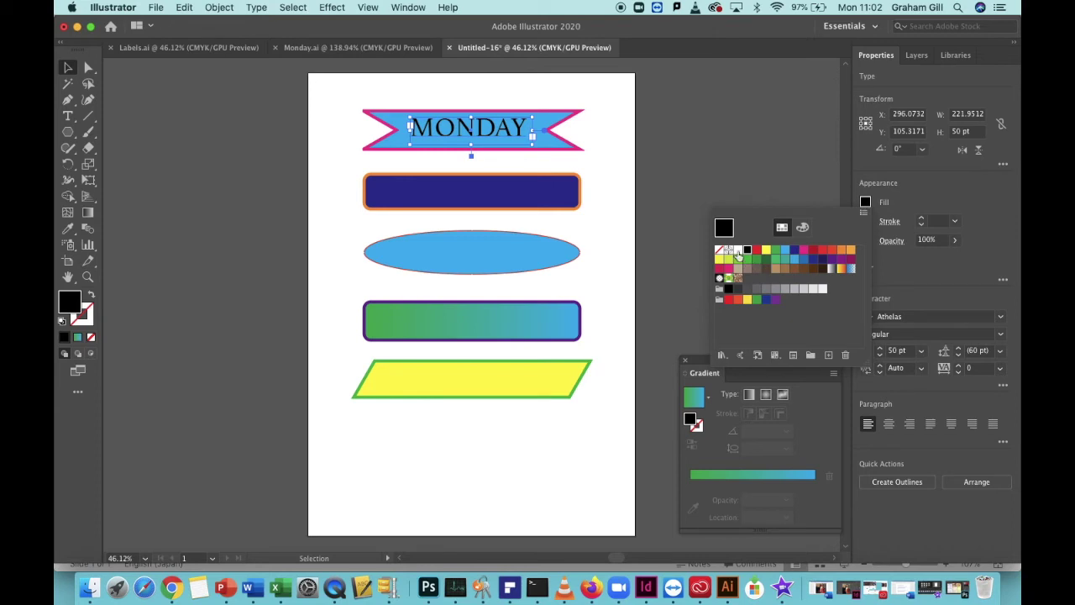
{"action": "left_click", "coordinate": [766, 250]}
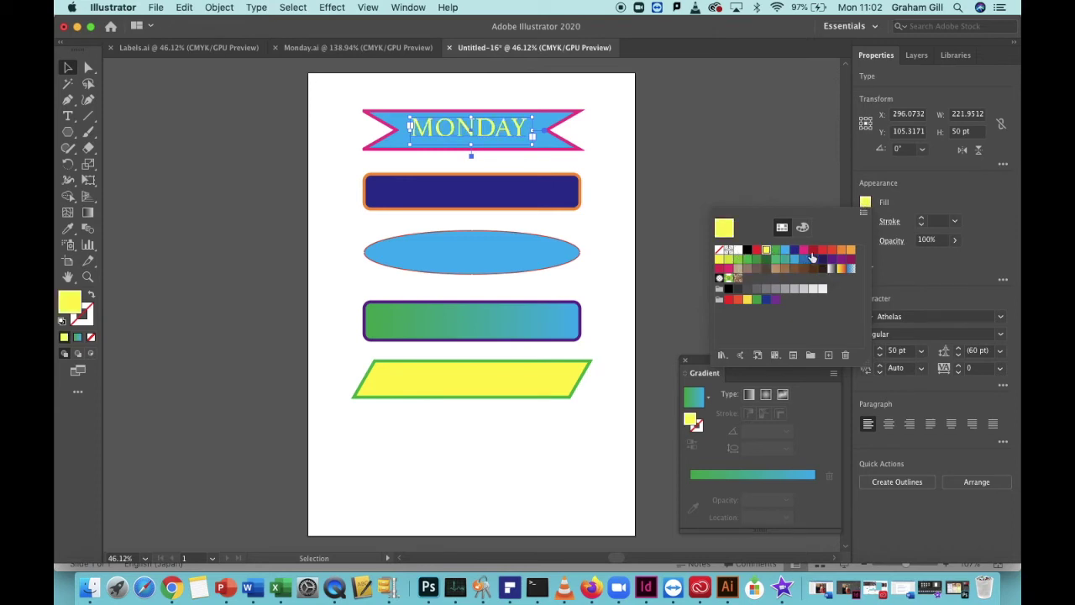
{"action": "left_click", "coordinate": [834, 253]}
{"action": "left_click", "coordinate": [813, 268]}
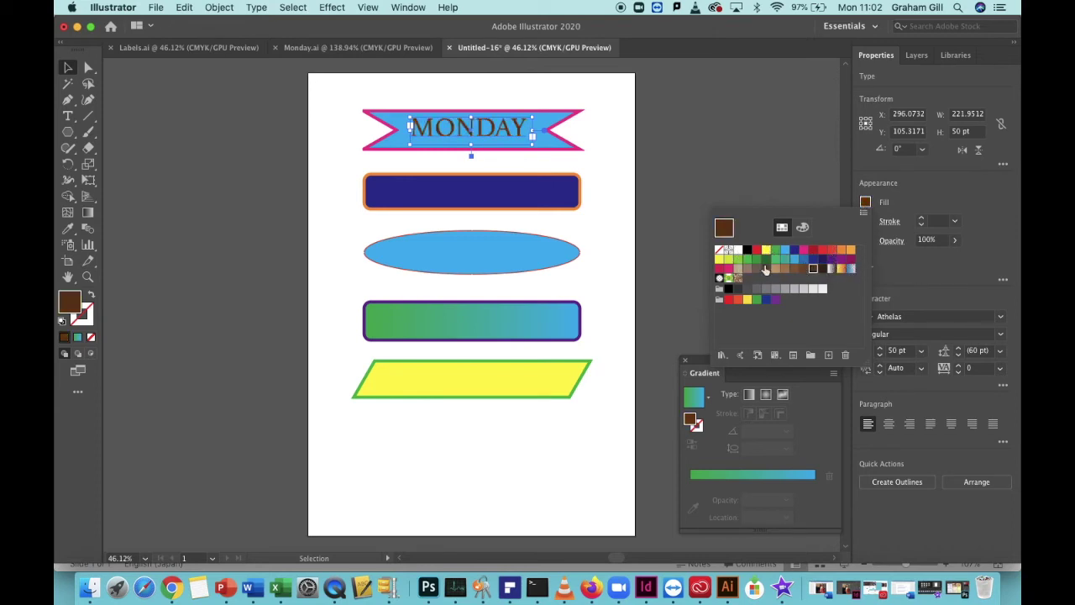
{"action": "left_click", "coordinate": [754, 261]}
{"action": "left_click", "coordinate": [802, 263]}
{"action": "left_click", "coordinate": [832, 259]}
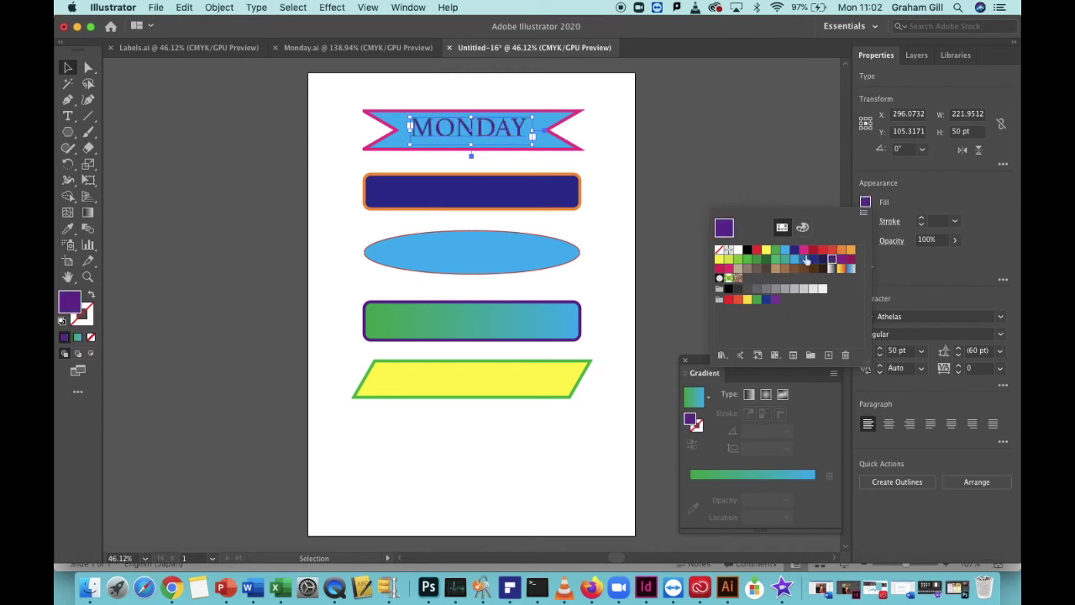
{"action": "left_click", "coordinate": [764, 252]}
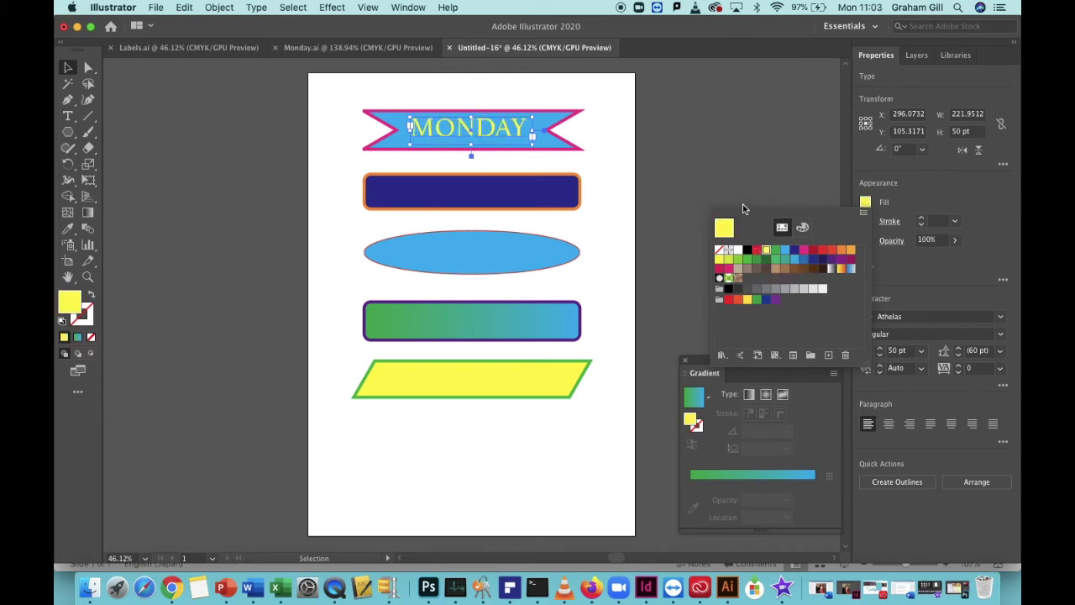
{"action": "left_click", "coordinate": [508, 135]}
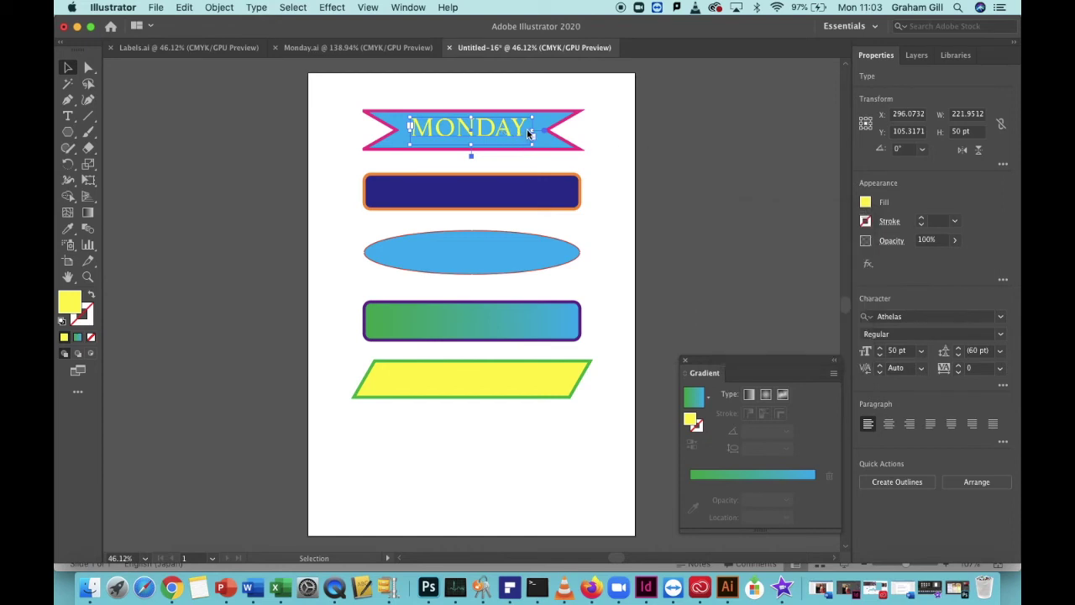
- Move and nudge the MONDAY text so it sits centred inside the ribbon banner
{"action": "mouse_move", "coordinate": [509, 123]}
{"action": "left_mouse_down"}
{"action": "mouse_move", "coordinate": [555, 120]}
{"action": "mouse_move", "coordinate": [496, 102]}
{"action": "mouse_move", "coordinate": [586, 146]}
{"action": "mouse_move", "coordinate": [488, 104]}
{"action": "mouse_move", "coordinate": [519, 124]}
{"action": "mouse_move", "coordinate": [508, 128]}
{"action": "left_mouse_up"}
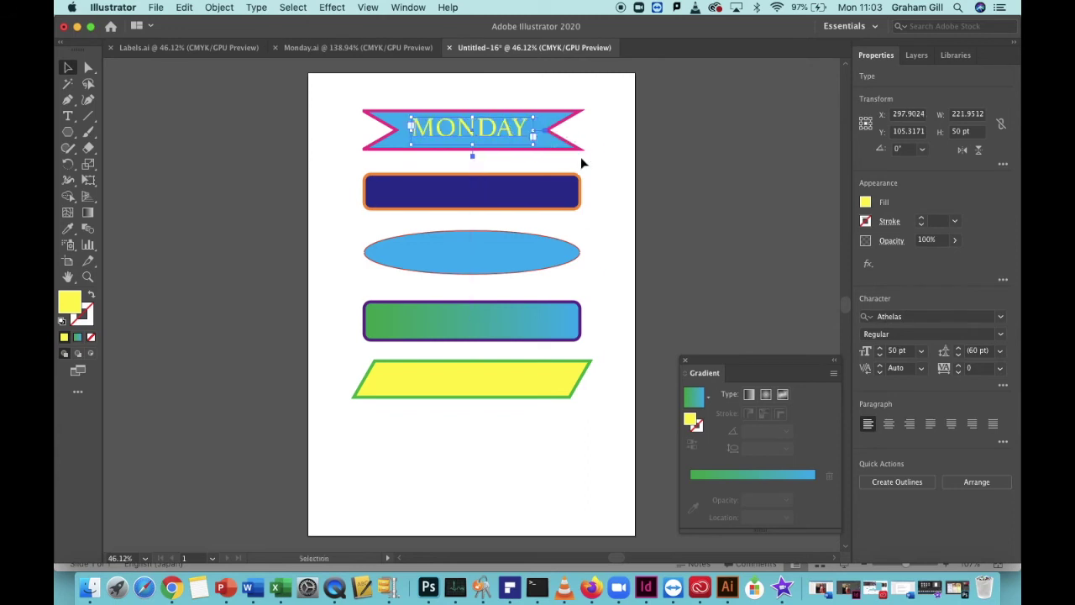
{"action": "key", "text": "Right"}
{"action": "key", "text": "Right"}
{"action": "key", "text": "Right"}
{"action": "key", "text": "Right"}
{"action": "key", "text": "Right"}
{"action": "key", "text": "Right"}
{"action": "key", "text": "Right"}
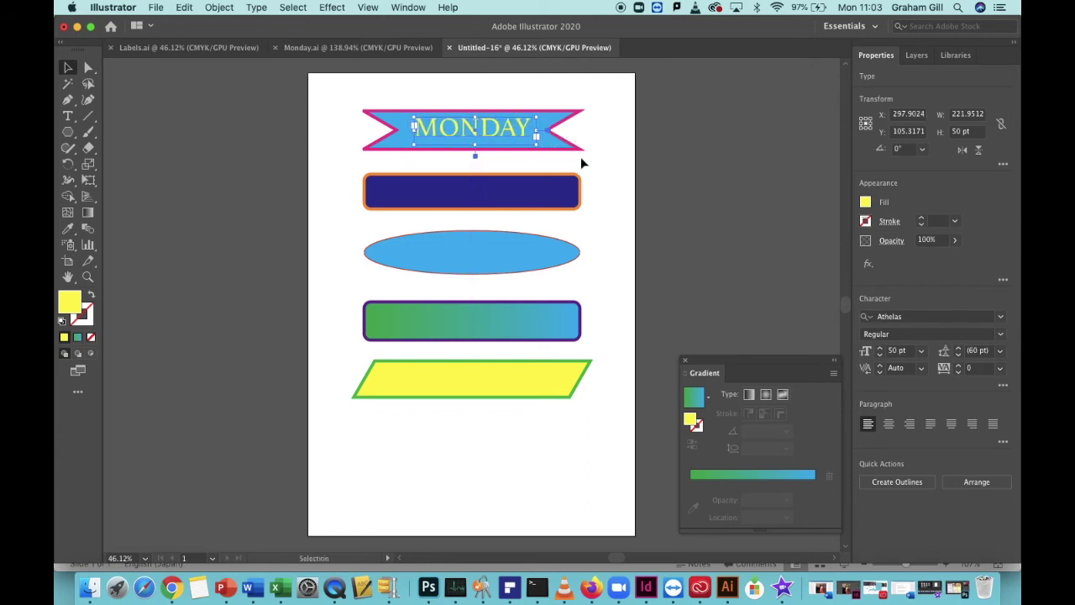
{"action": "key", "text": "Left"}
{"action": "key", "text": "Left"}
{"action": "key", "text": "Left"}
{"action": "key", "text": "Left"}
{"action": "key", "text": "Left"}
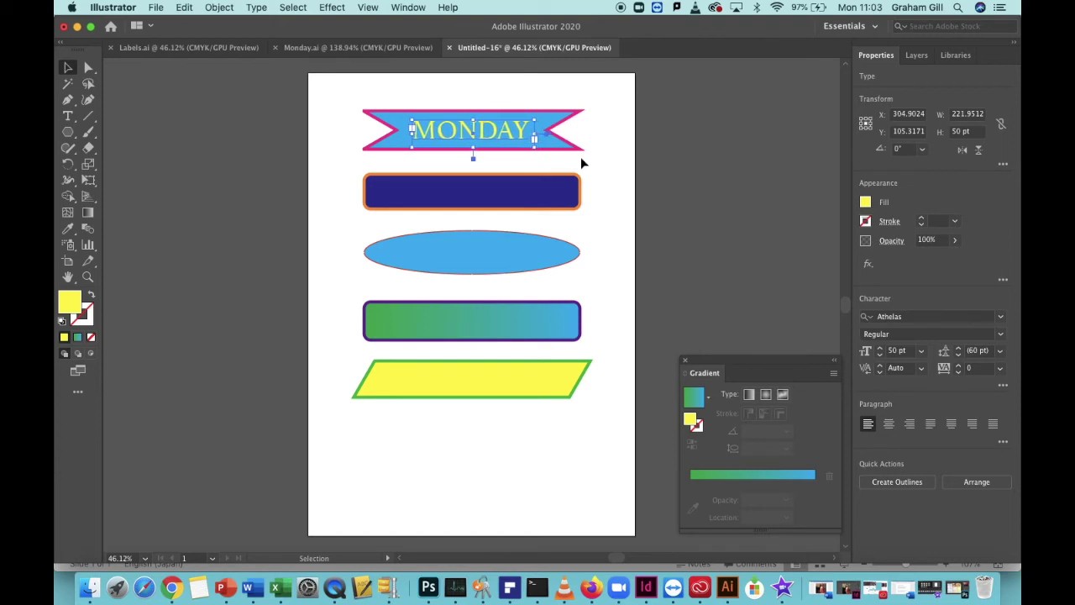
{"action": "key", "text": "Right"}
{"action": "key", "text": "Right"}
{"action": "key", "text": "Right"}
{"action": "key", "text": "Right"}
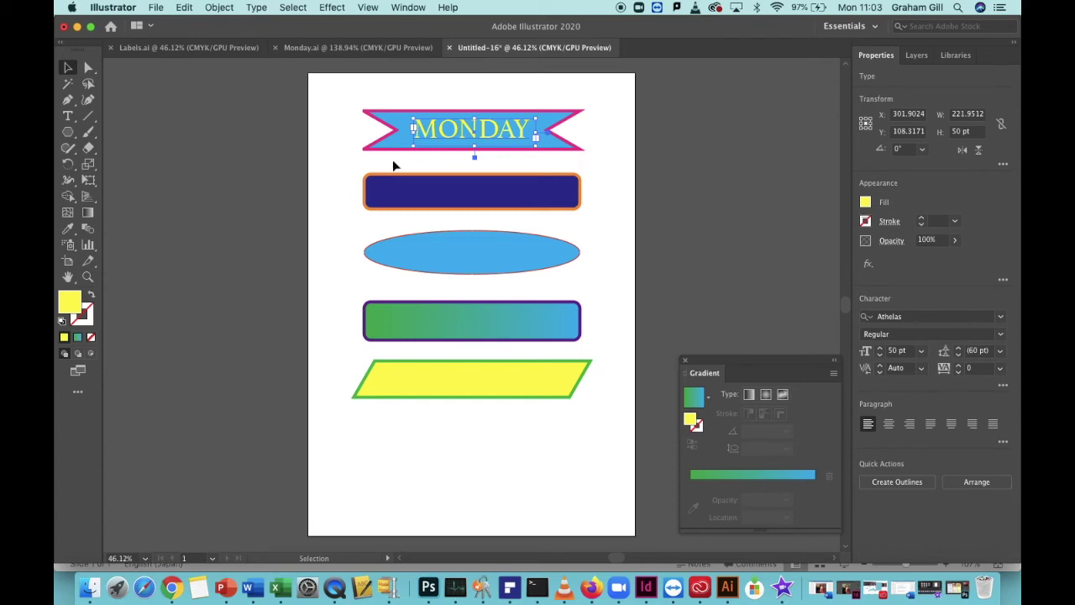
- Add text areas reading TUESDAY on the dark blue rounded rectangle and WEDNESDAY on the ellipse
{"action": "left_click", "coordinate": [69, 117]}
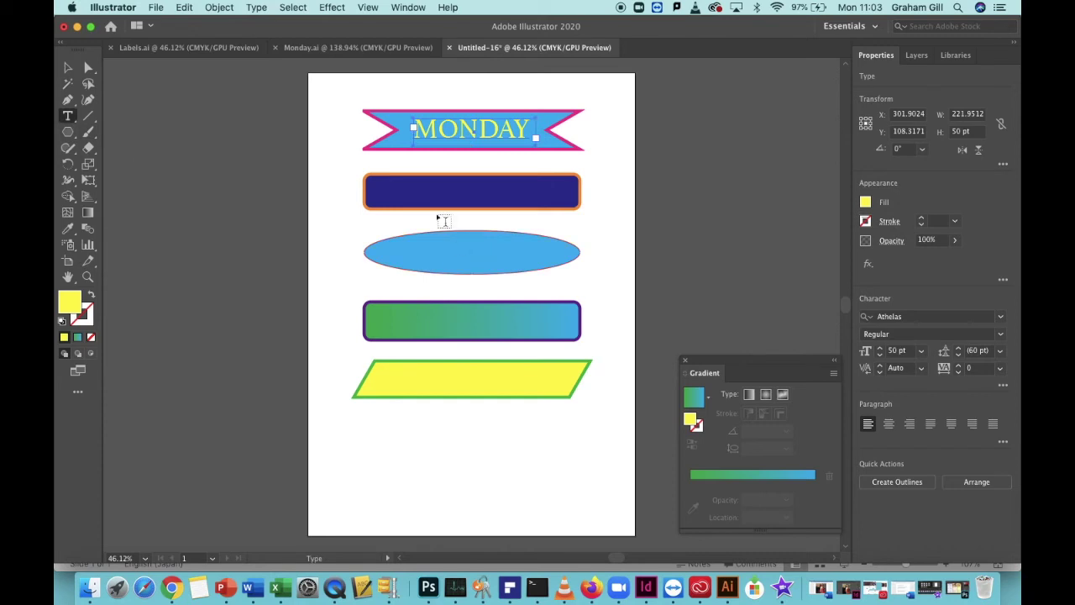
{"action": "left_click_drag", "start_coordinate": [399, 180], "coordinate": [554, 205]}
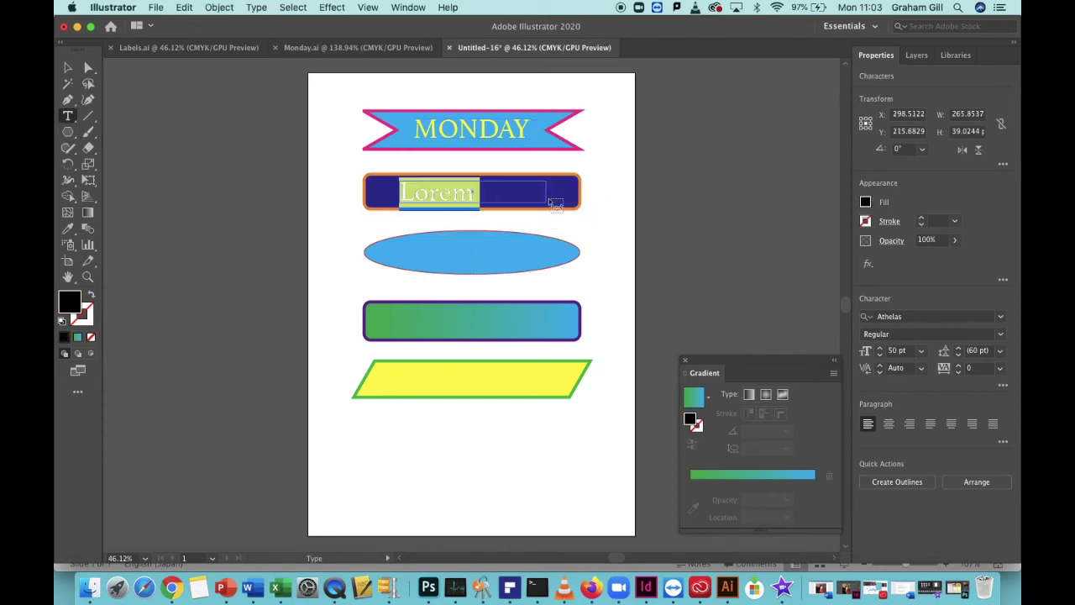
{"action": "type", "text": "TUESDAY"}
{"action": "key", "text": "Escape"}
{"action": "left_click_drag", "start_coordinate": [407, 243], "coordinate": [555, 271]}
{"action": "type", "text": "WEDNESDAY"}
{"action": "key", "text": "Escape"}
- Add text areas reading THURSDAY on the gradient rounded rectangle and FRIDAY on the yellow parallelogram
{"action": "left_click_drag", "start_coordinate": [400, 311], "coordinate": [556, 340]}
{"action": "type", "text": "THURSDAY"}
{"action": "key", "text": "Escape"}
{"action": "left_click_drag", "start_coordinate": [399, 363], "coordinate": [553, 392]}
{"action": "type", "text": "FRIDAY"}
{"action": "key", "text": "Escape"}
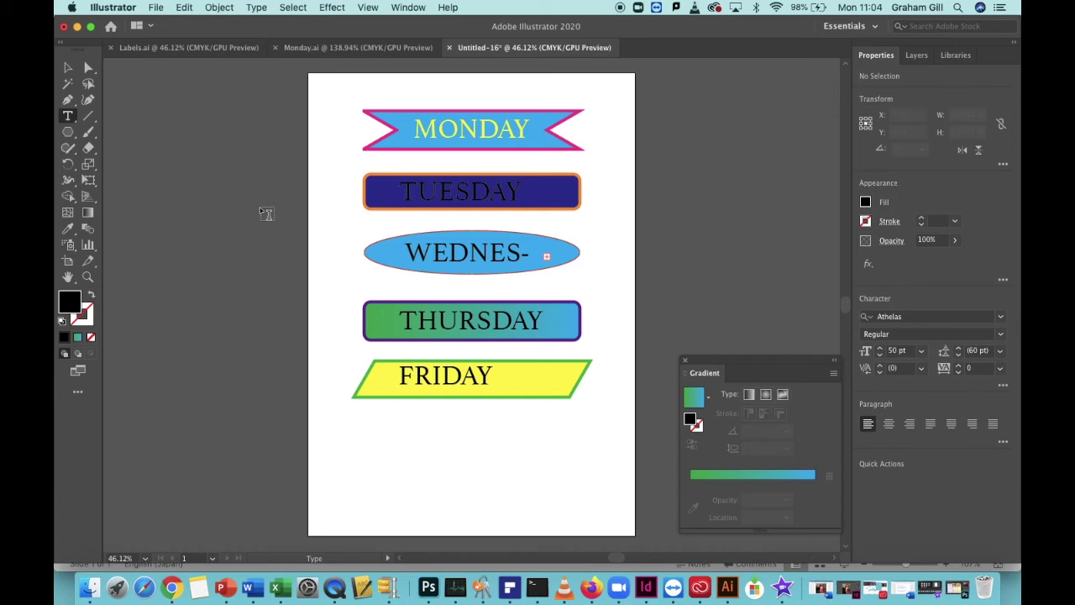
- Change the fill colour of the TUESDAY text to magenta pink
{"action": "left_click", "coordinate": [68, 67]}
{"action": "left_click", "coordinate": [446, 189]}
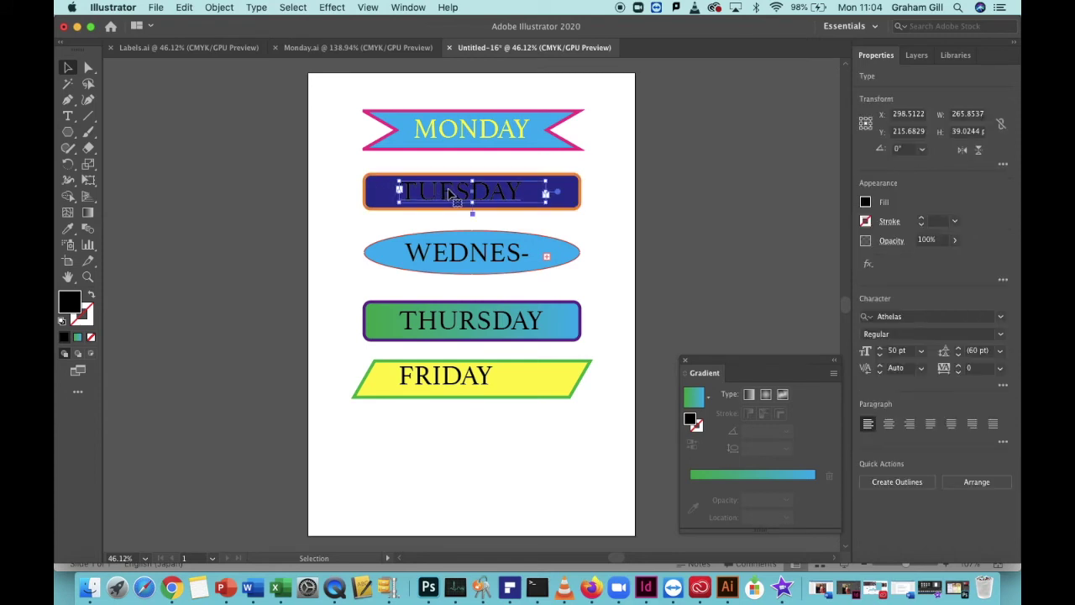
{"action": "left_click", "coordinate": [866, 204]}
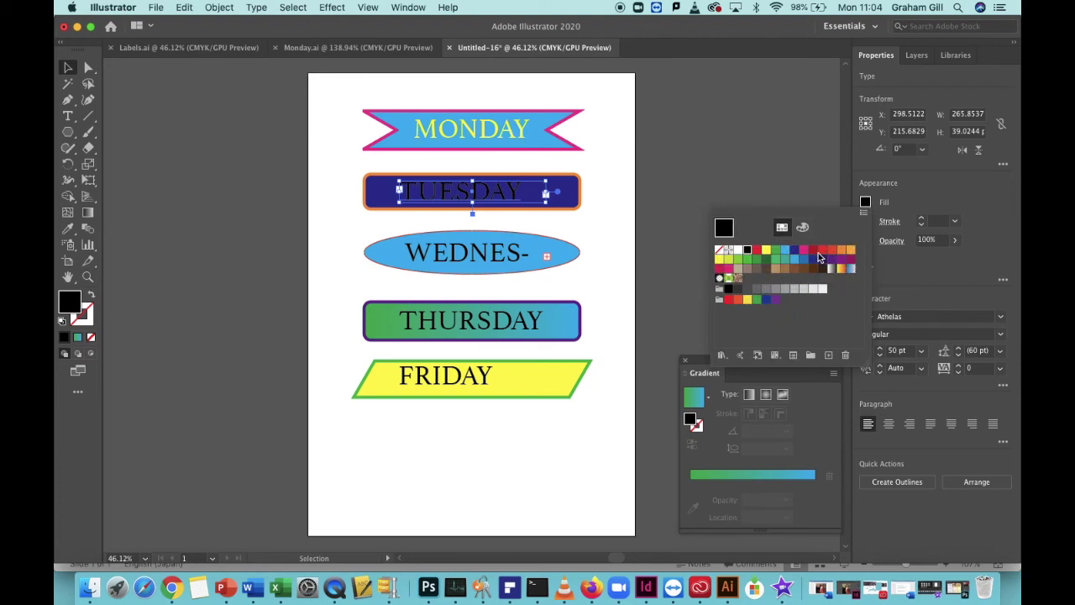
{"action": "left_click", "coordinate": [804, 251]}
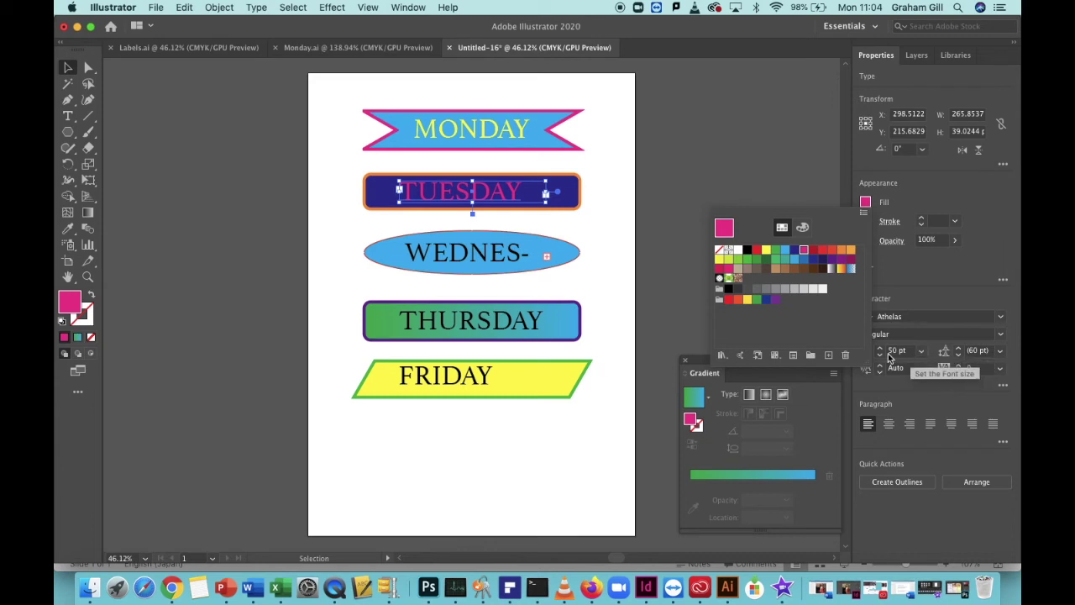
- Try the Chalkduster font on the TUESDAY text
{"action": "left_click", "coordinate": [999, 317]}
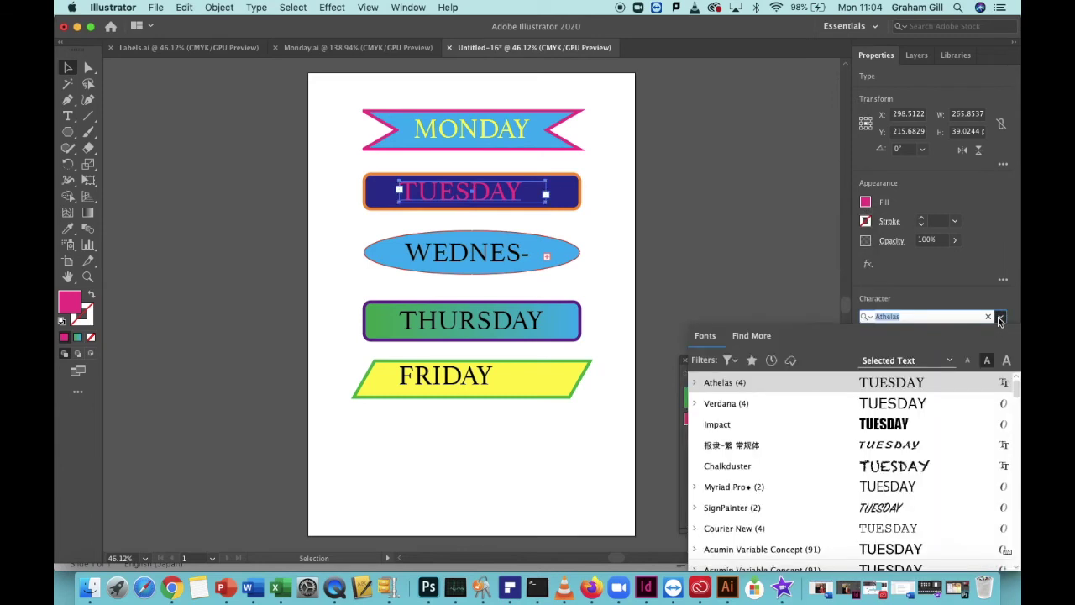
{"action": "scroll", "coordinate": [920, 479], "scroll_direction": "down", "scroll_amount": 4}
{"action": "scroll", "coordinate": [915, 471], "scroll_direction": "up", "scroll_amount": 2}
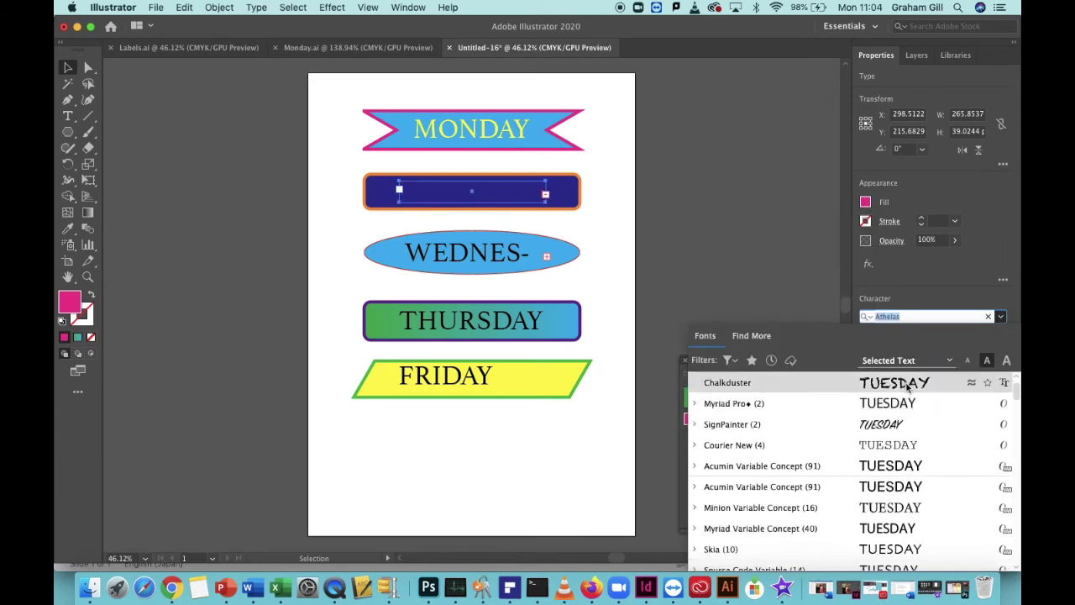
{"action": "left_click", "coordinate": [907, 385]}
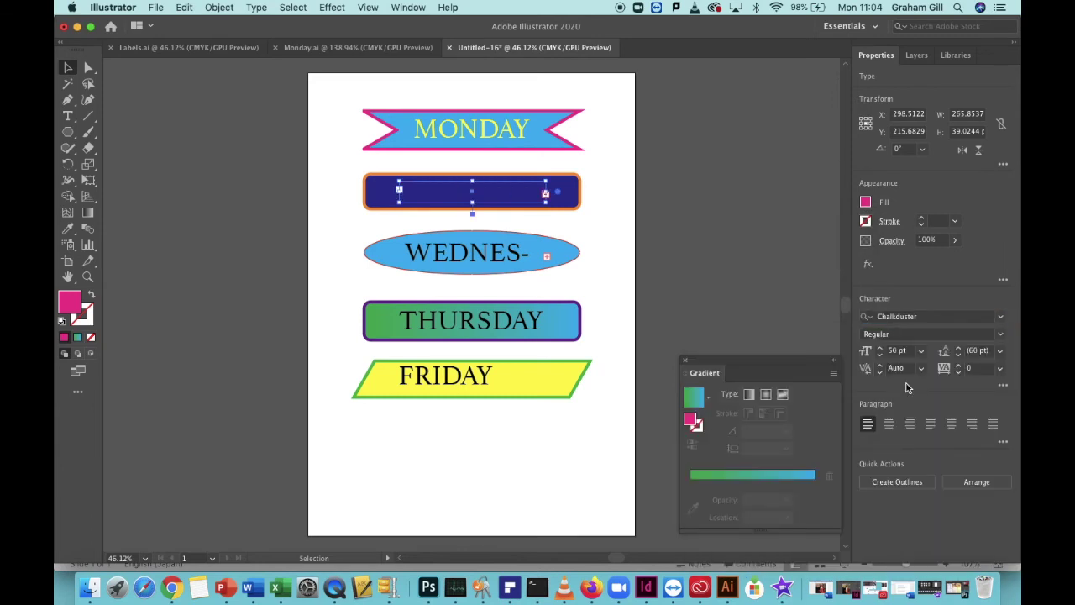
- Apply a rounded handwriting-style font to the TUESDAY text and centre it in the dark blue rounded rectangle
{"action": "left_click", "coordinate": [1000, 317]}
{"action": "scroll", "coordinate": [893, 445], "scroll_direction": "down", "scroll_amount": 5}
{"action": "left_click", "coordinate": [893, 475]}
{"action": "left_click", "coordinate": [888, 423]}
{"action": "left_click_drag", "start_coordinate": [487, 192], "coordinate": [487, 192]}
- Reduce the font size of the WEDNESDAY text and set its fill colour to purple
{"action": "left_click", "coordinate": [476, 252]}
{"action": "left_click", "coordinate": [880, 354]}
{"action": "left_click", "coordinate": [865, 202]}
{"action": "left_click", "coordinate": [831, 259]}
- Apply a bold decorative inline font to the WEDNESDAY text and centre it inside the ellipse
{"action": "left_click", "coordinate": [1001, 316]}
{"action": "scroll", "coordinate": [923, 445], "scroll_direction": "down", "scroll_amount": 20}
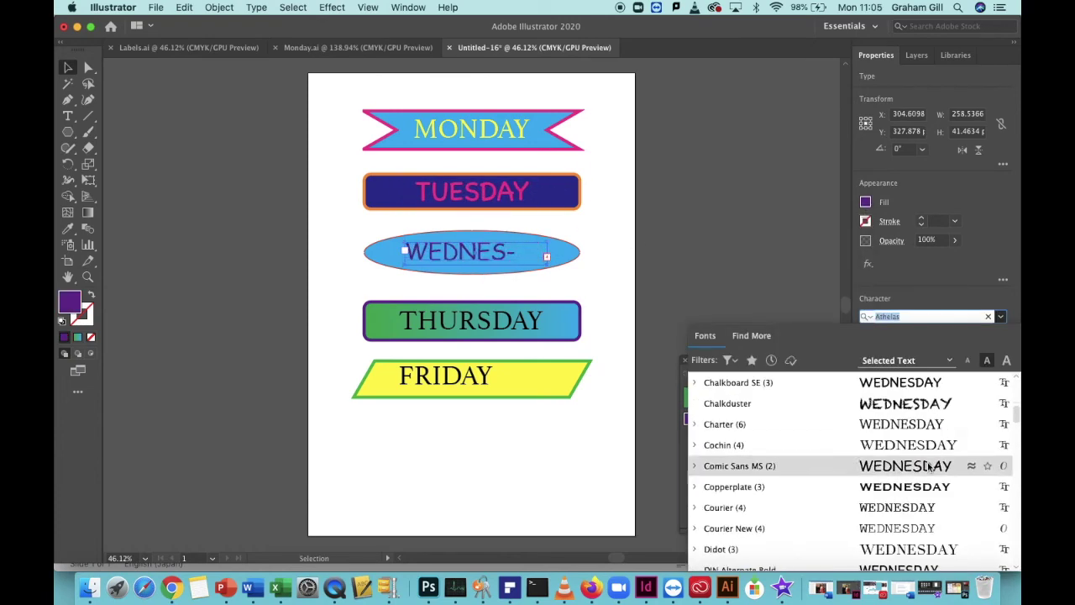
{"action": "left_click", "coordinate": [916, 427]}
{"action": "left_click", "coordinate": [888, 423]}
{"action": "left_click_drag", "start_coordinate": [507, 251], "coordinate": [507, 253]}
- Change the fill colour of the THURSDAY text to white
{"action": "left_click", "coordinate": [475, 321]}
{"action": "left_click", "coordinate": [865, 203]}
{"action": "left_click", "coordinate": [764, 248]}
{"action": "left_click", "coordinate": [744, 247]}
- Apply a thin sans-serif font to the THURSDAY text and move it to the middle of the gradient rounded rectangle
{"action": "left_click", "coordinate": [1000, 317]}
{"action": "scroll", "coordinate": [920, 454], "scroll_direction": "down", "scroll_amount": 20}
{"action": "left_click", "coordinate": [918, 454]}
{"action": "left_click_drag", "start_coordinate": [534, 324], "coordinate": [529, 322]}
- Change the fill colour of the FRIDAY text to dark blue
{"action": "left_click", "coordinate": [471, 377]}
{"action": "left_click", "coordinate": [865, 203]}
{"action": "left_click", "coordinate": [802, 250]}
- Set the FRIDAY text to the Verdana font and centre it inside the yellow parallelogram
{"action": "left_click", "coordinate": [1000, 317]}
{"action": "scroll", "coordinate": [906, 438], "scroll_direction": "down", "scroll_amount": 20}
{"action": "left_click", "coordinate": [906, 466]}
{"action": "left_click", "coordinate": [888, 423]}
{"action": "left_click_drag", "start_coordinate": [501, 374], "coordinate": [495, 377]}
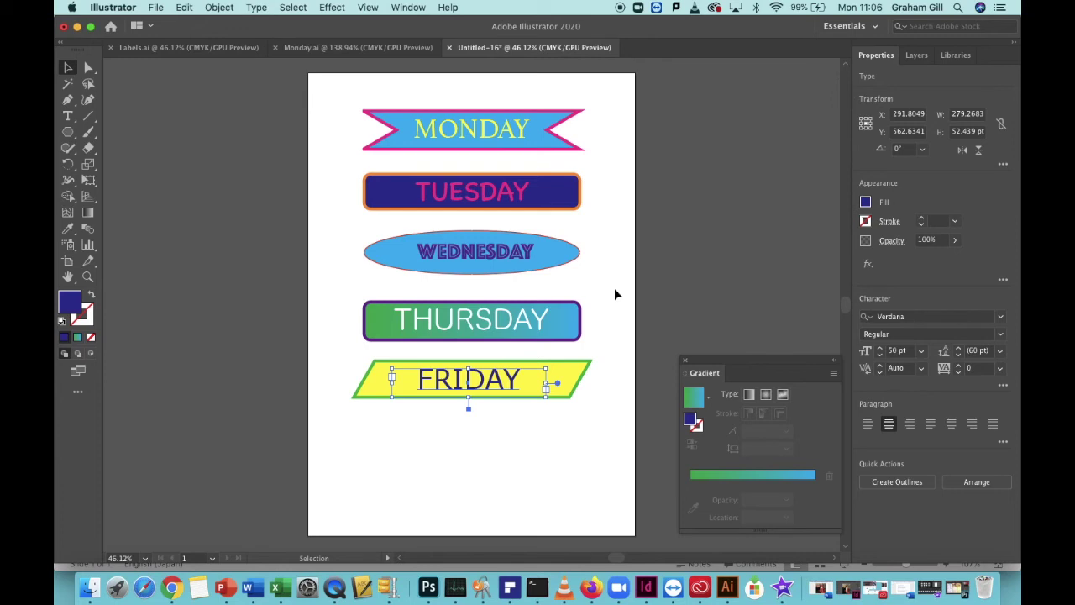
{"action": "left_click", "coordinate": [716, 233]}
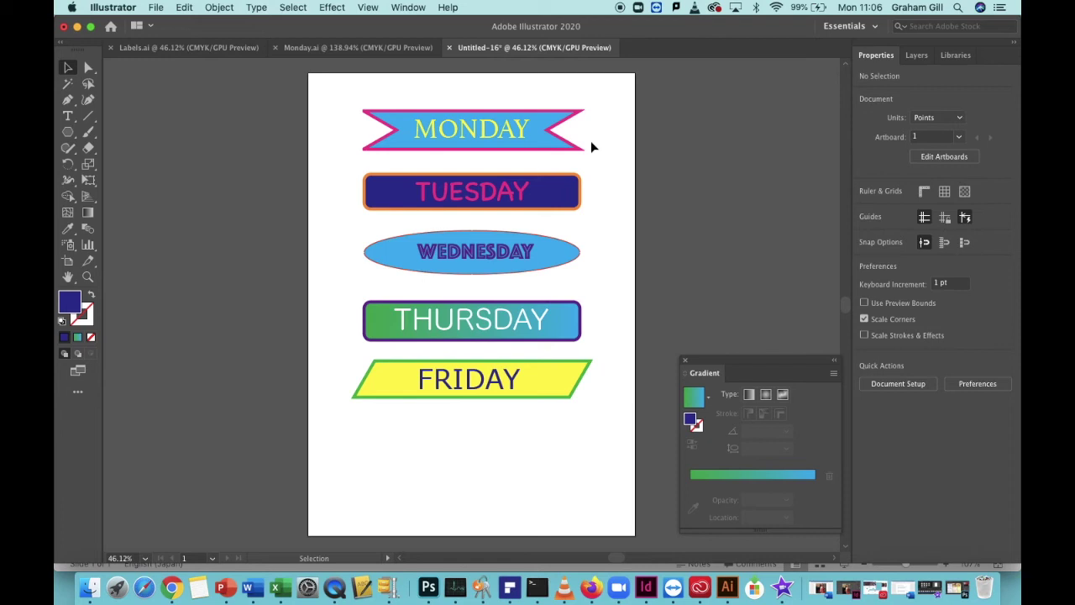
- Save the document to the Desktop as LABELS.ai in Illustrator 2020 format with the default options
{"action": "left_click", "coordinate": [156, 9]}
{"action": "left_click", "coordinate": [183, 122]}
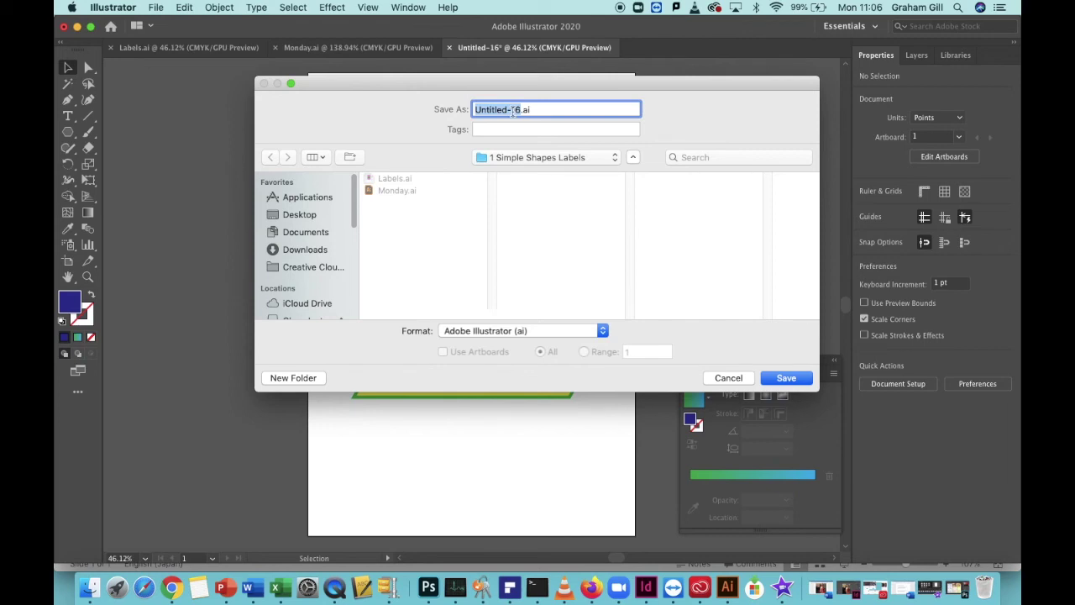
{"action": "type", "text": "LABELS"}
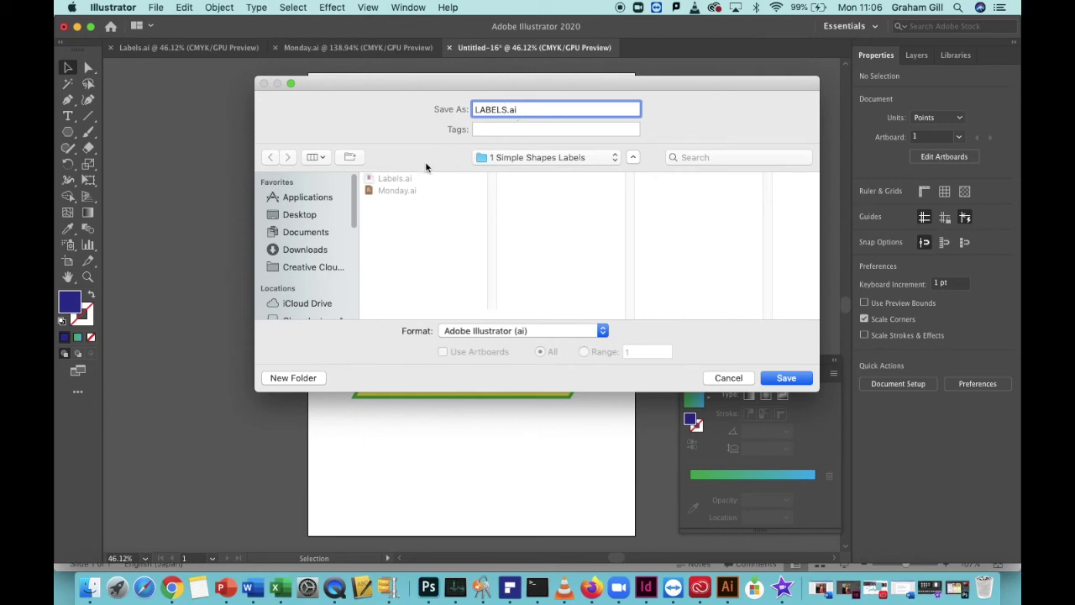
{"action": "left_click", "coordinate": [295, 216]}
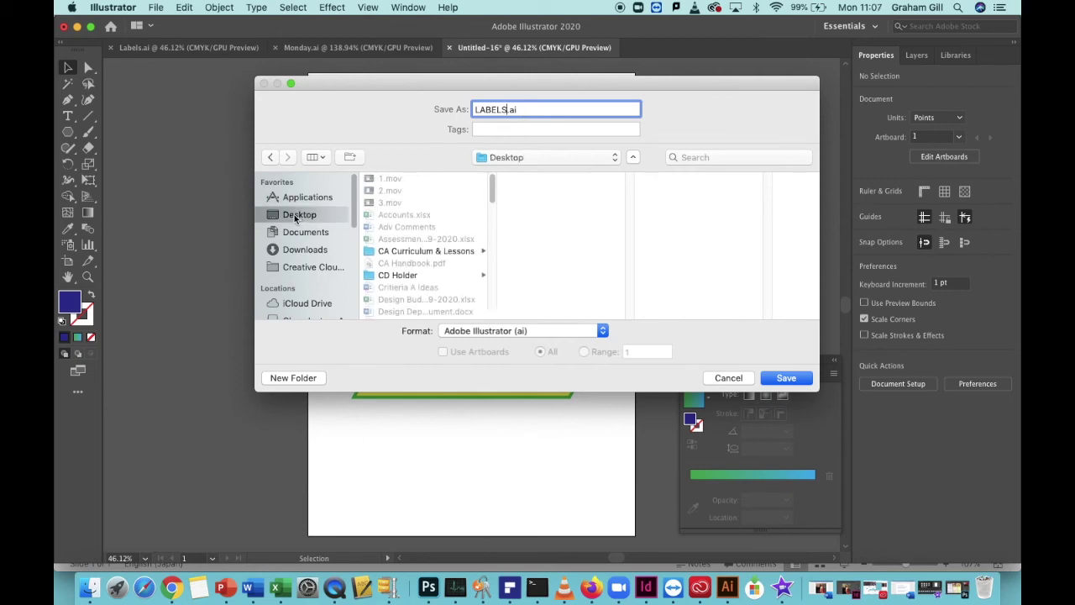
{"action": "left_click", "coordinate": [791, 377]}
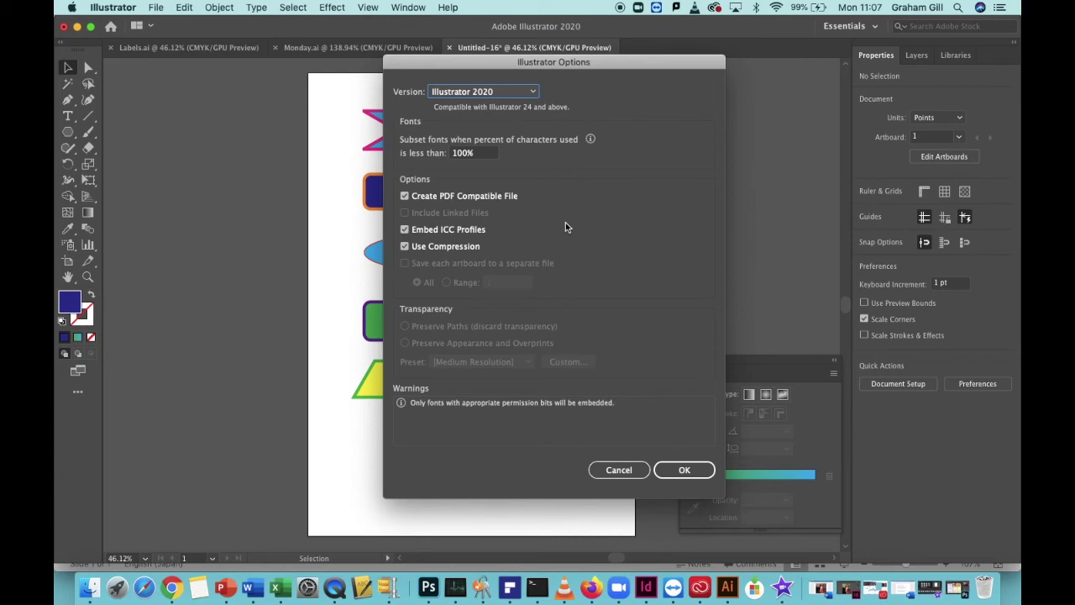
{"action": "left_click", "coordinate": [684, 470]}
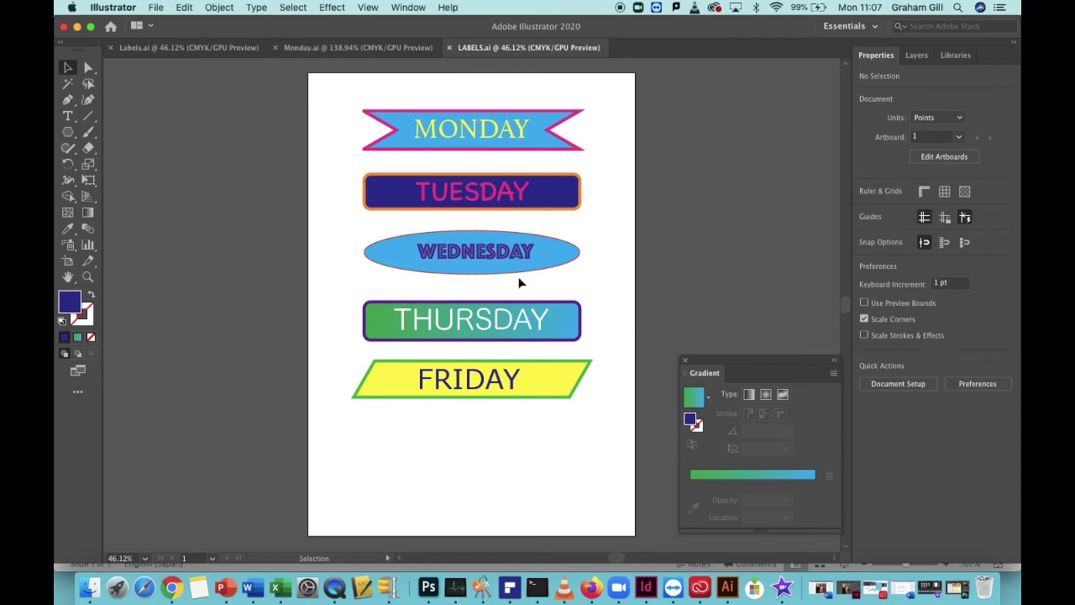
- Draw a temporary rectangle of about 429 × 107 pt around the MONDAY label to measure it, and delete the rectangle
{"action": "left_click", "coordinate": [68, 132]}
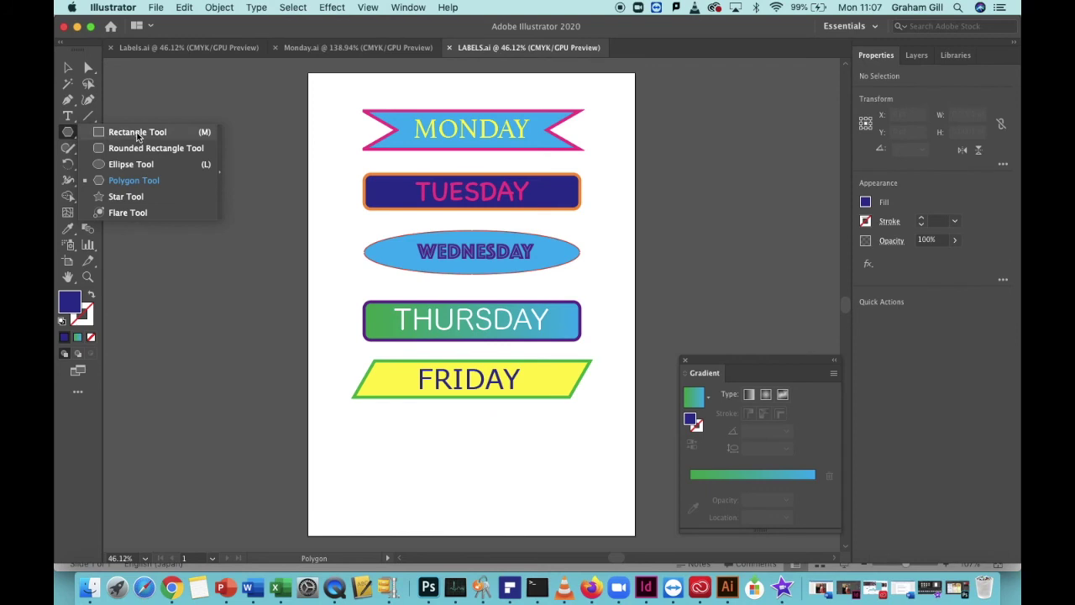
{"action": "left_click", "coordinate": [135, 135]}
{"action": "mouse_move", "coordinate": [356, 100]}
{"action": "left_mouse_down"}
{"action": "mouse_move", "coordinate": [372, 120]}
{"action": "mouse_move", "coordinate": [592, 158]}
{"action": "left_mouse_up"}
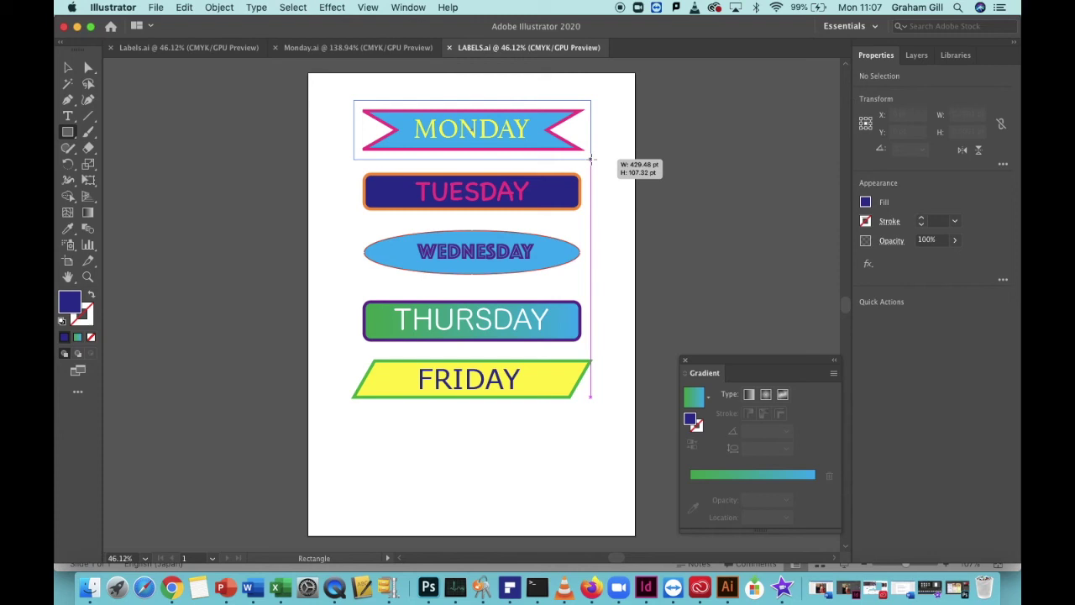
{"action": "left_click_drag", "start_coordinate": [591, 158], "coordinate": [590, 157]}
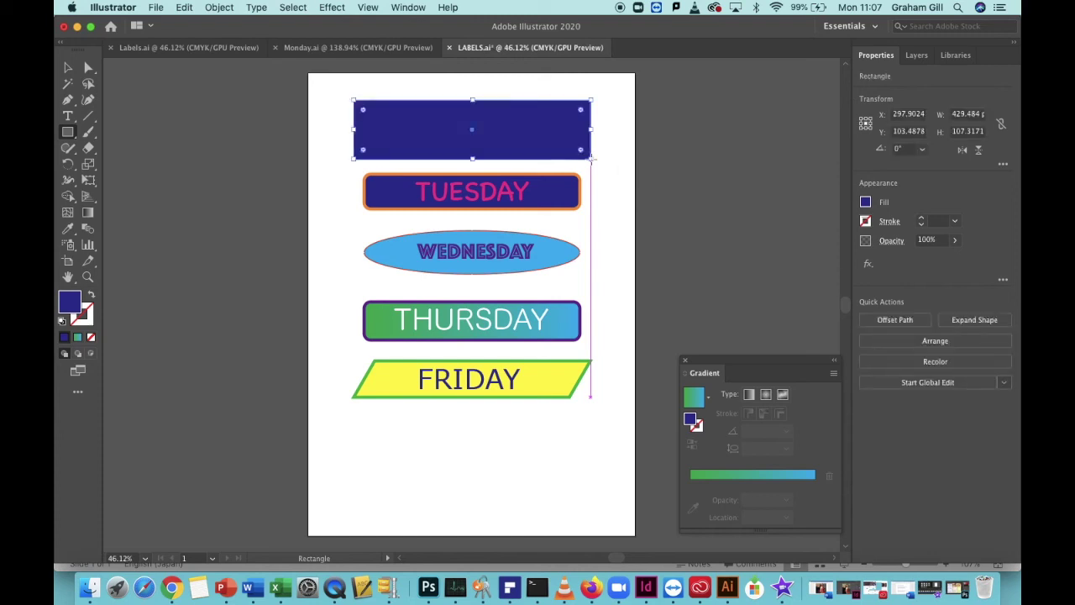
{"action": "key", "text": "Delete"}
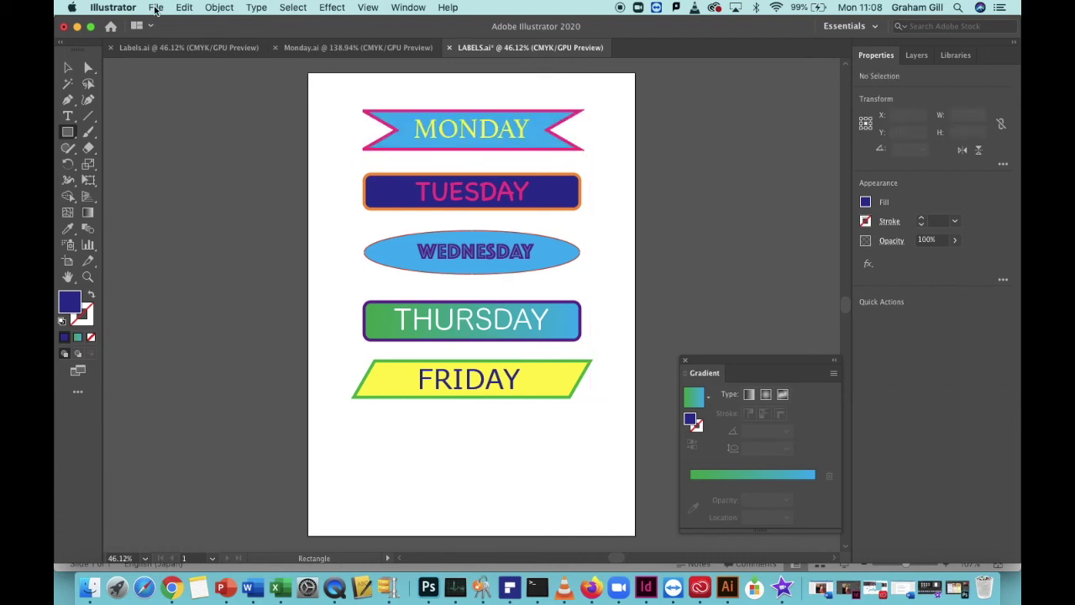
- Create a new document in pixels, 429 px wide and 117 px high
{"action": "left_click", "coordinate": [156, 7]}
{"action": "left_click", "coordinate": [164, 24]}
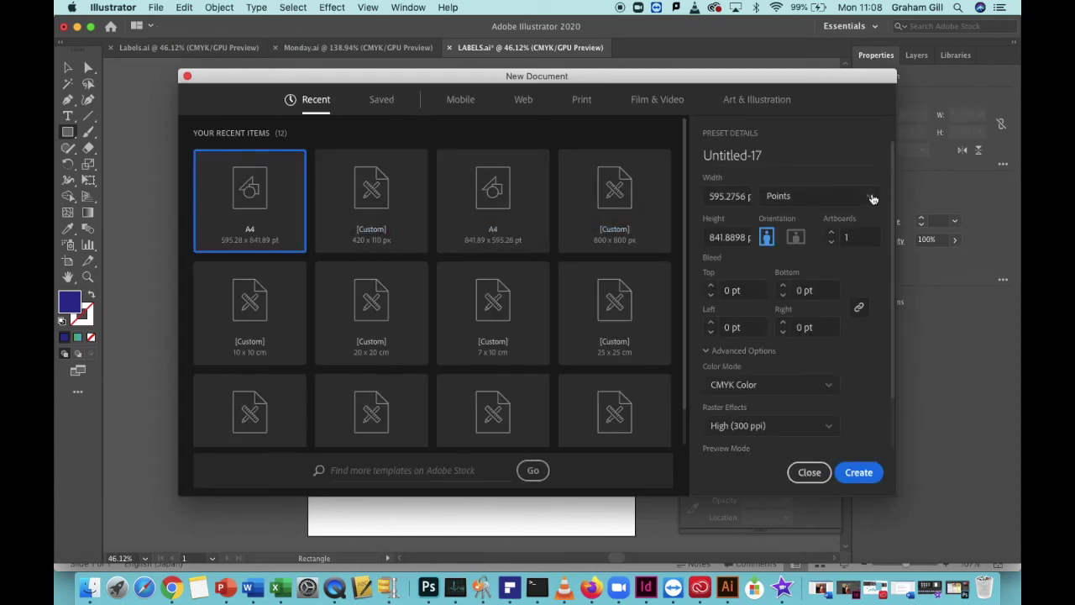
{"action": "left_click", "coordinate": [871, 197]}
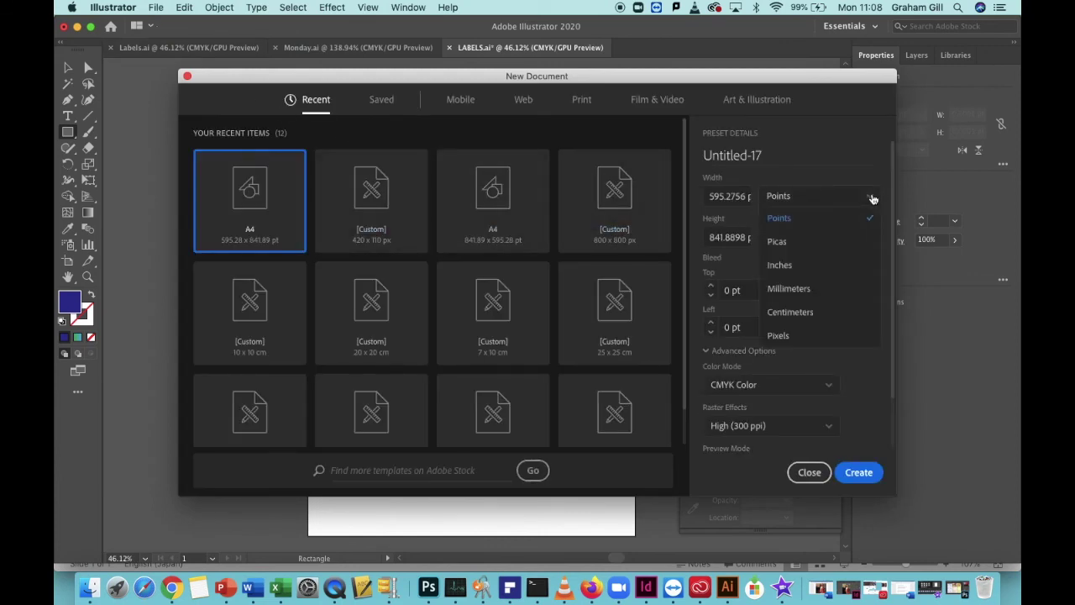
{"action": "left_click", "coordinate": [808, 342]}
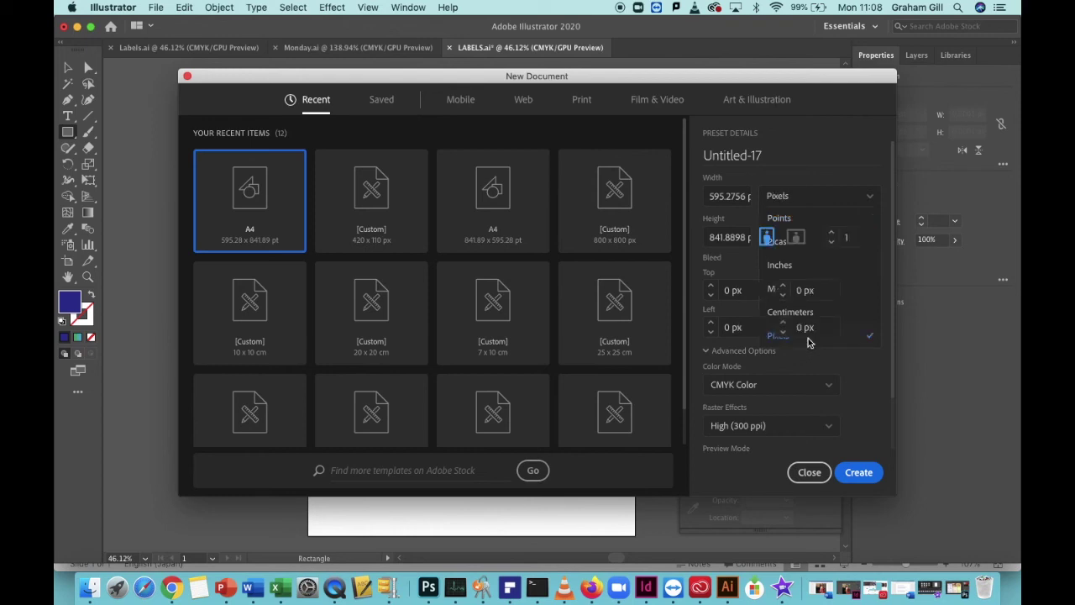
{"action": "left_click", "coordinate": [730, 197]}
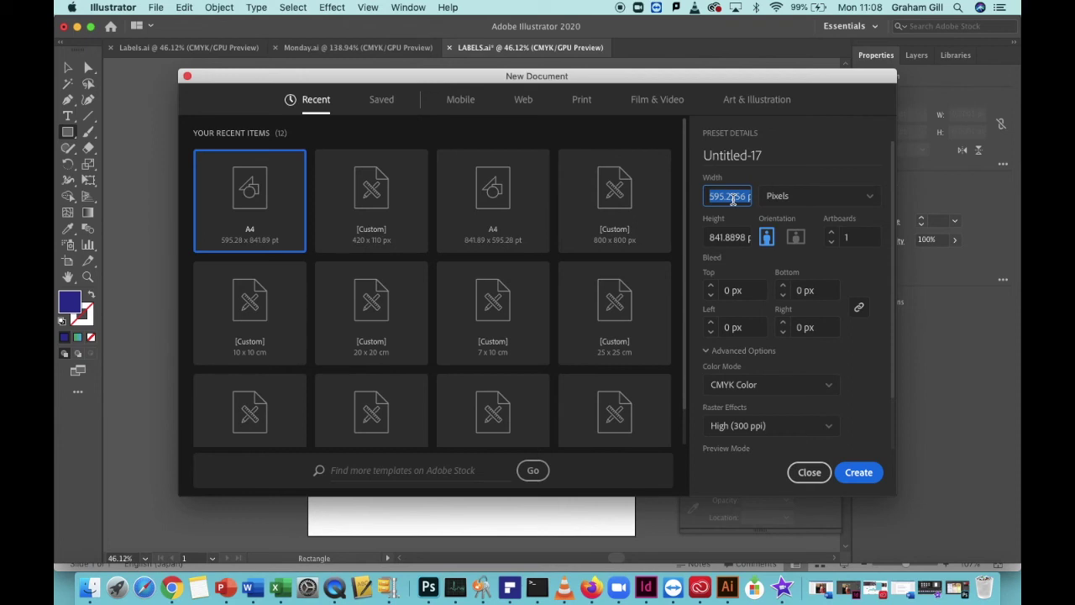
{"action": "type", "text": "429"}
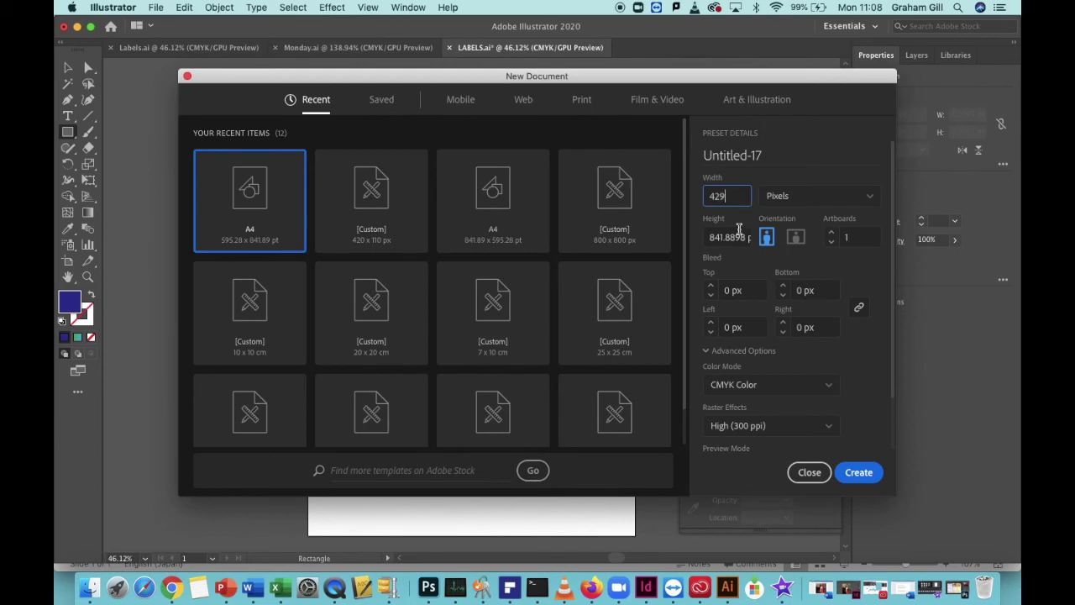
{"action": "left_click", "coordinate": [728, 237]}
{"action": "type", "text": "11"}
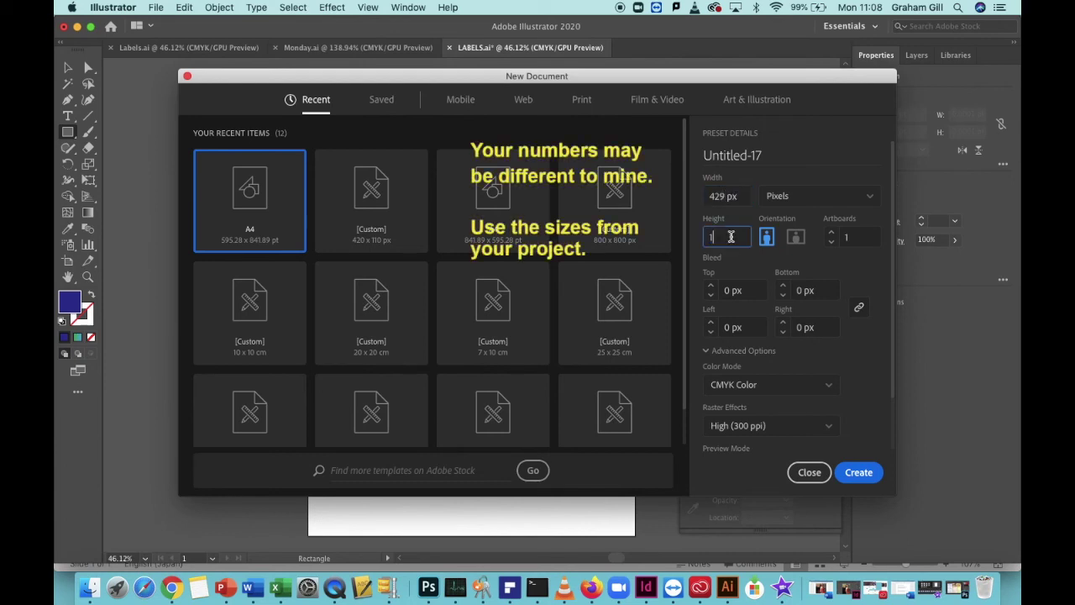
{"action": "type", "text": "7"}
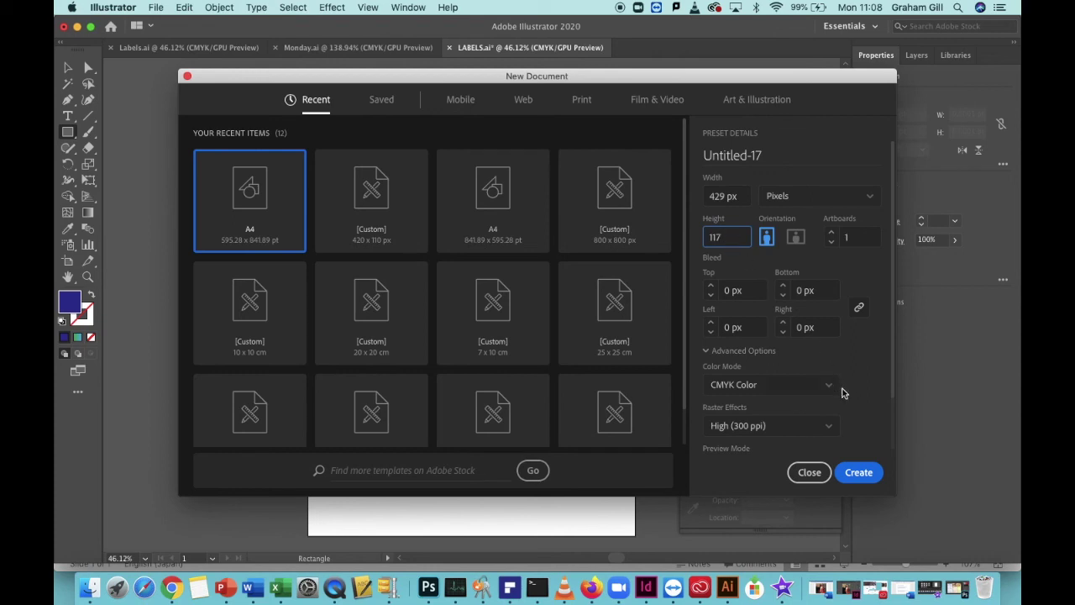
{"action": "left_click", "coordinate": [868, 477]}
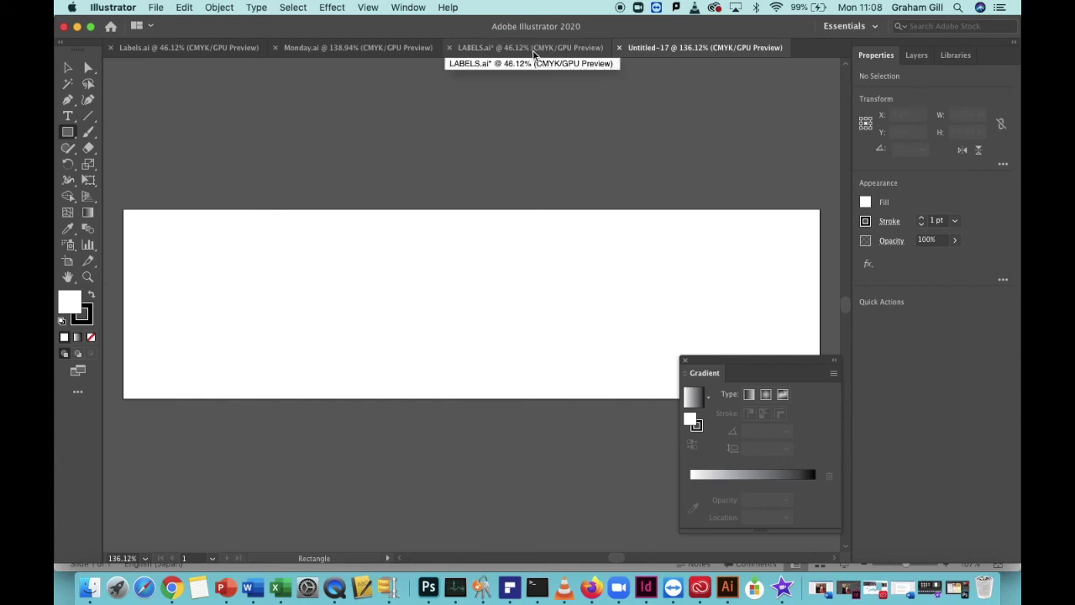
- Copy the MONDAY banner with its text from LABELS.ai and paste it into the new blank document
{"action": "left_click", "coordinate": [534, 50]}
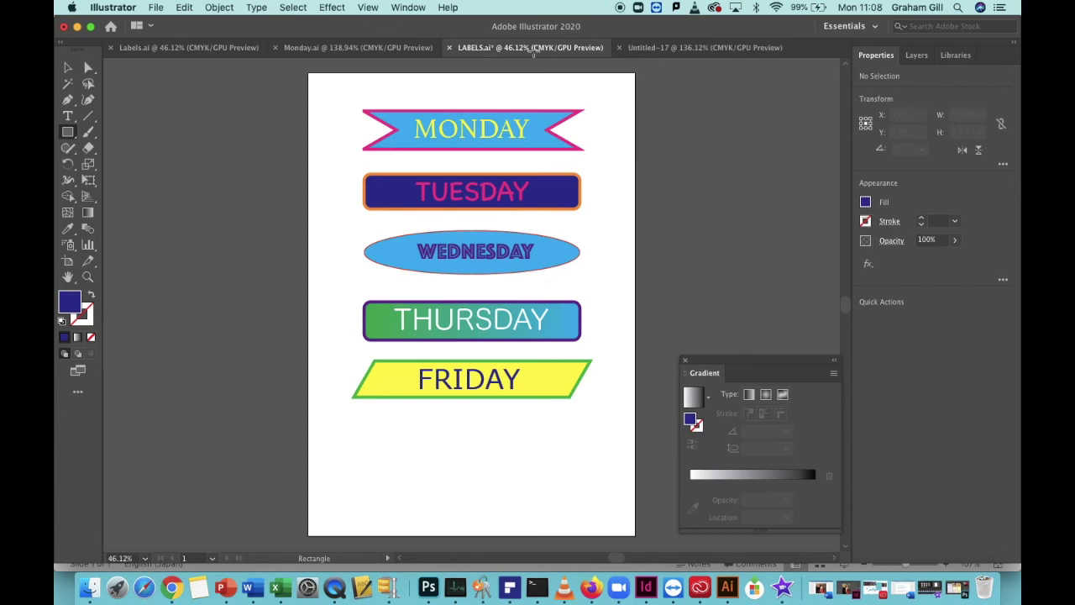
{"action": "left_click", "coordinate": [74, 69]}
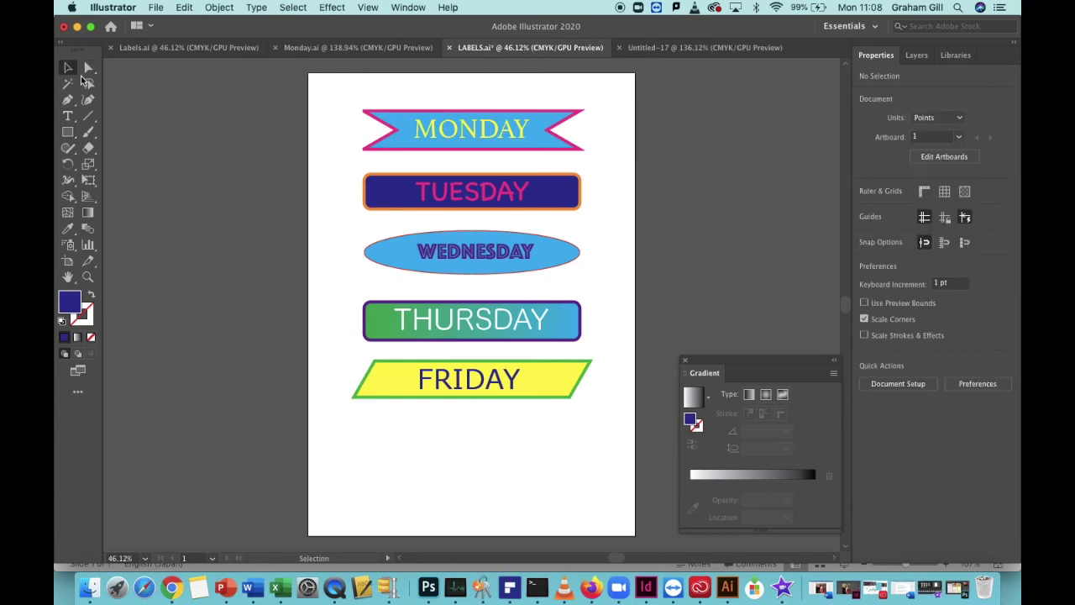
{"action": "left_click_drag", "start_coordinate": [351, 94], "coordinate": [600, 169]}
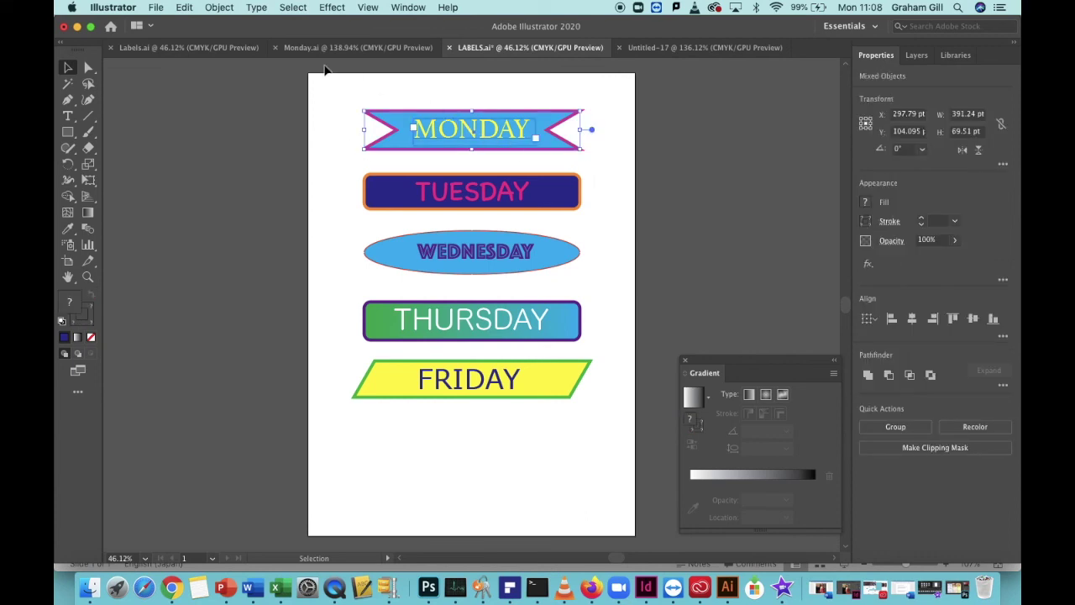
{"action": "left_click", "coordinate": [185, 8]}
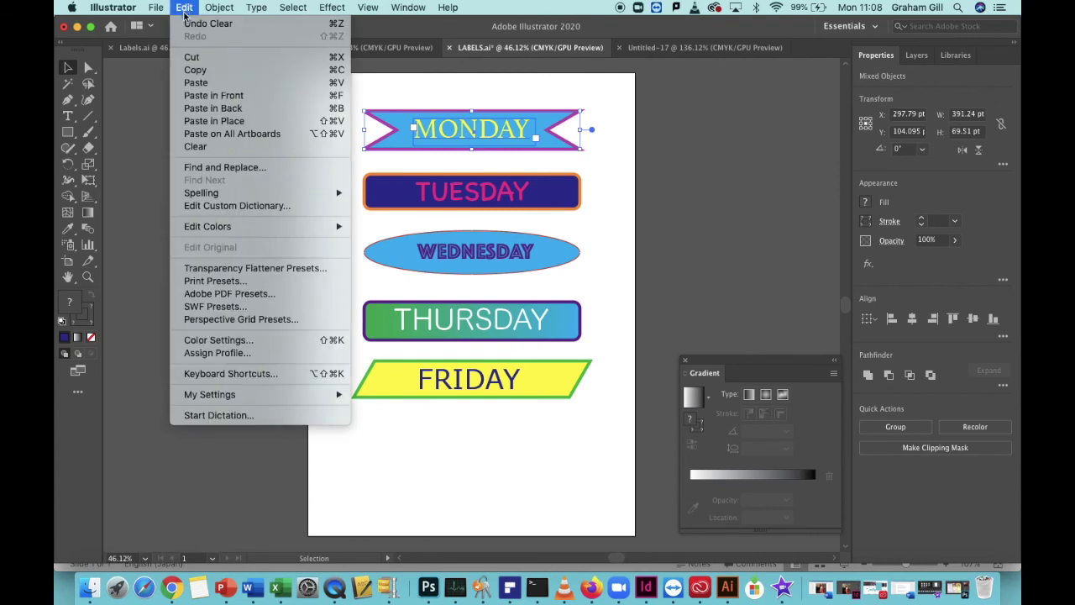
{"action": "left_click", "coordinate": [192, 69]}
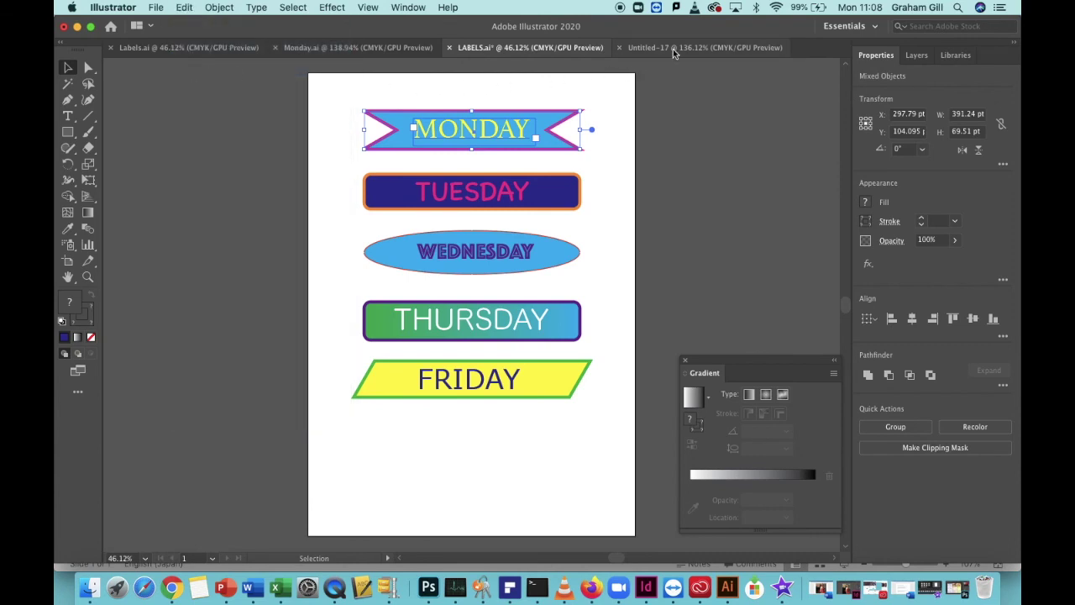
{"action": "left_click", "coordinate": [693, 50]}
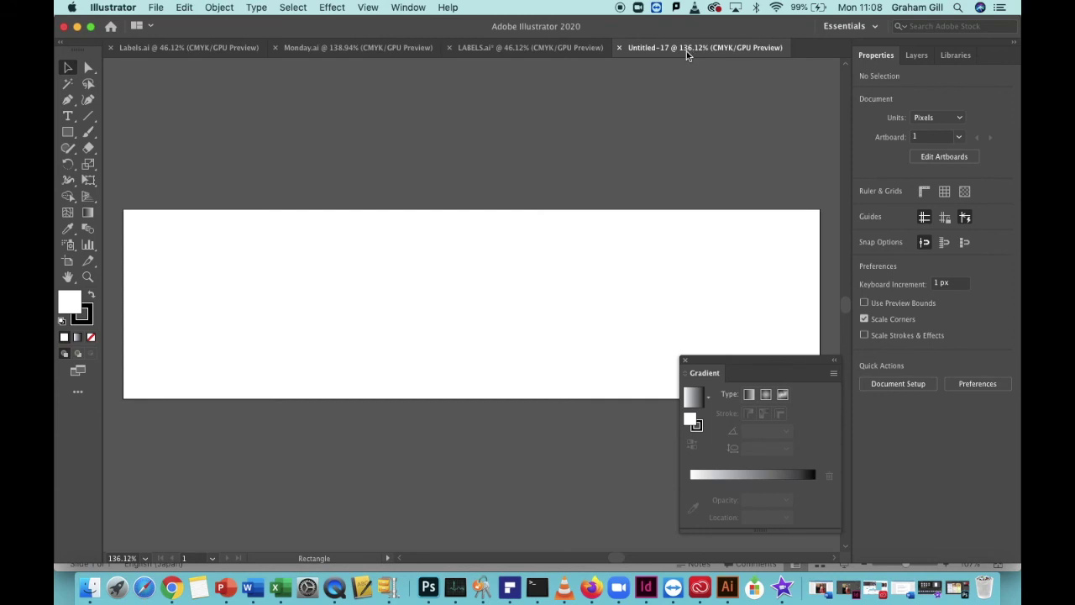
{"action": "left_click", "coordinate": [185, 8]}
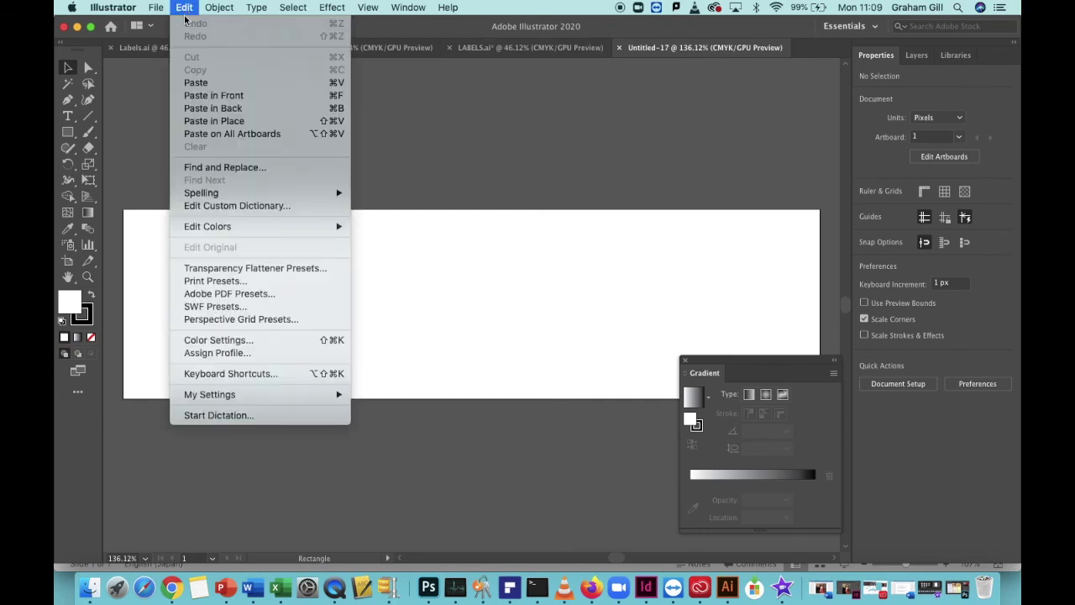
{"action": "left_click", "coordinate": [201, 83]}
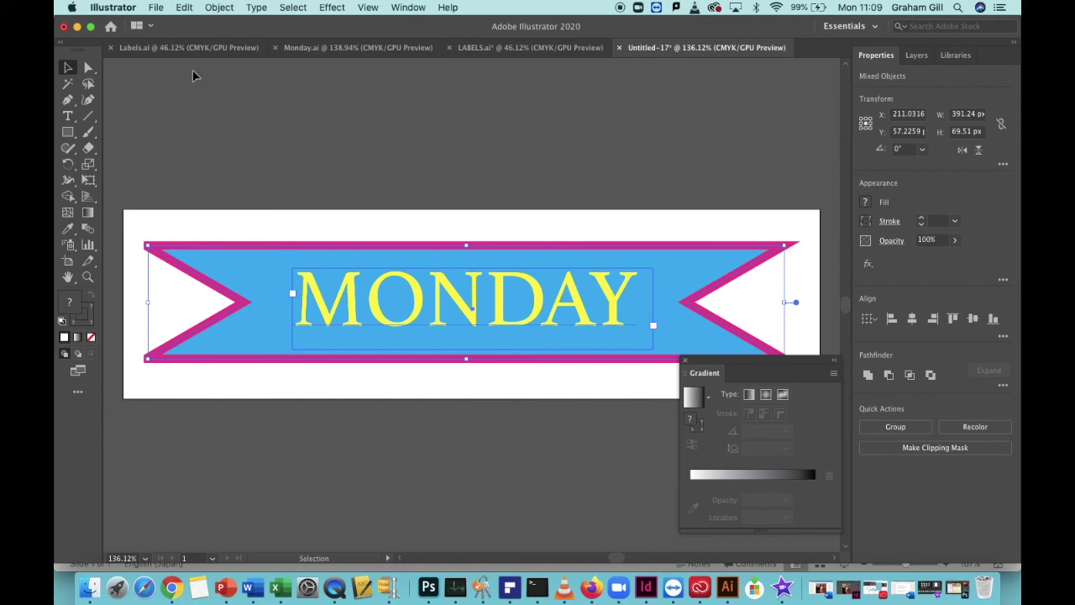
- Export the MONDAY label document to the Desktop as MONDAY in SVG format, keeping the offered SVG options
{"action": "left_click", "coordinate": [156, 8]}
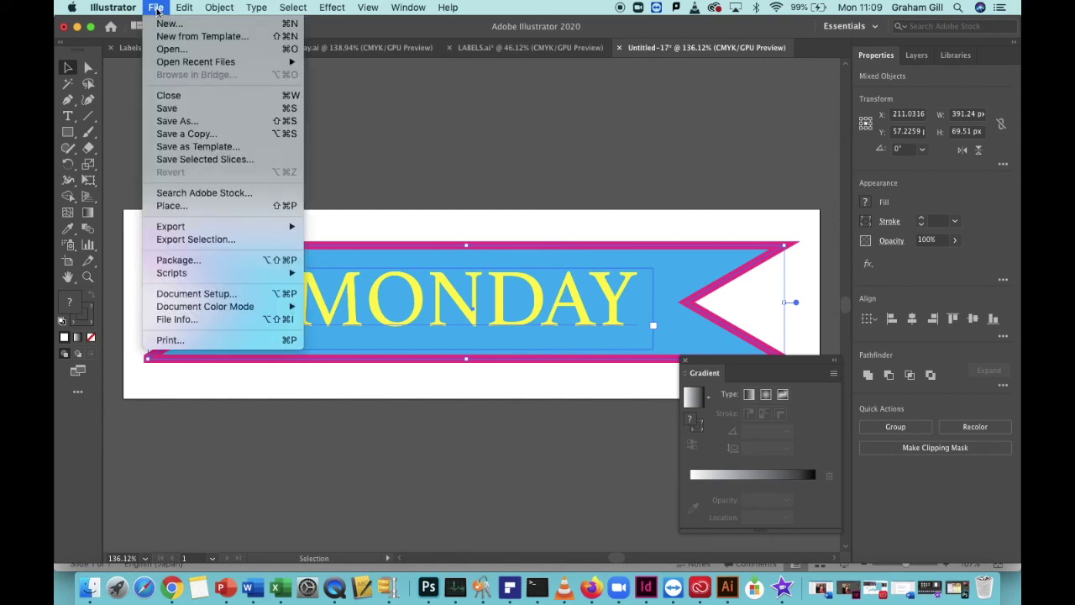
{"action": "mouse_move", "coordinate": [180, 229]}
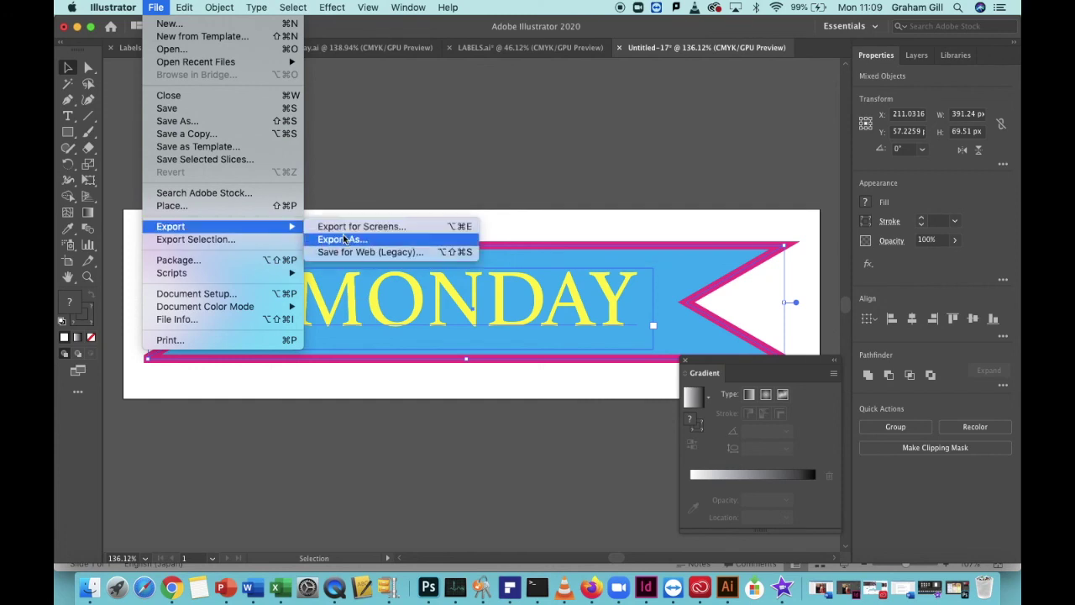
{"action": "left_click", "coordinate": [370, 241]}
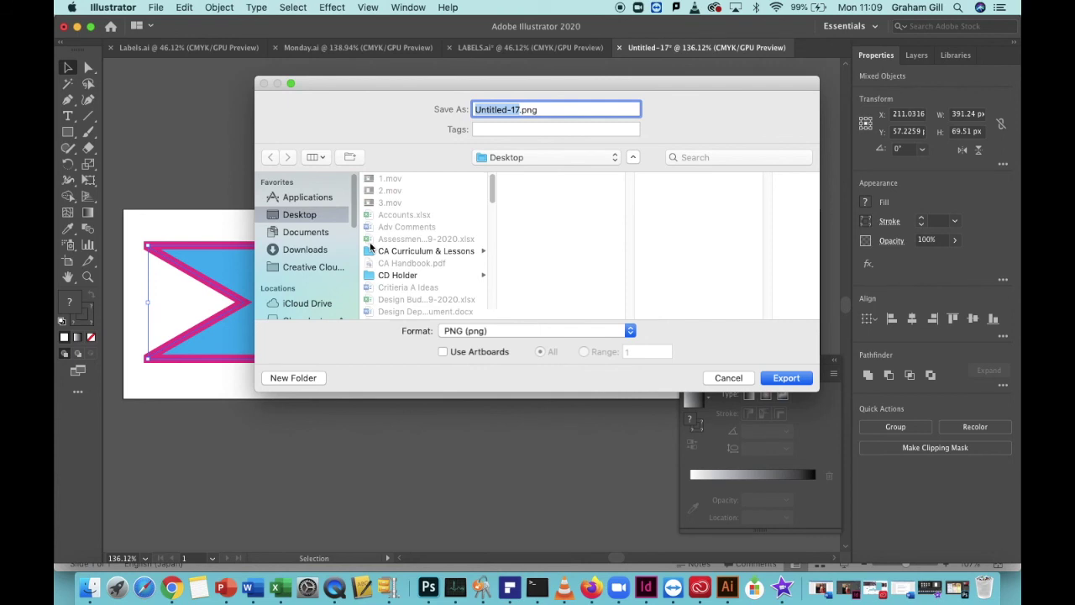
{"action": "type", "text": "MON"}
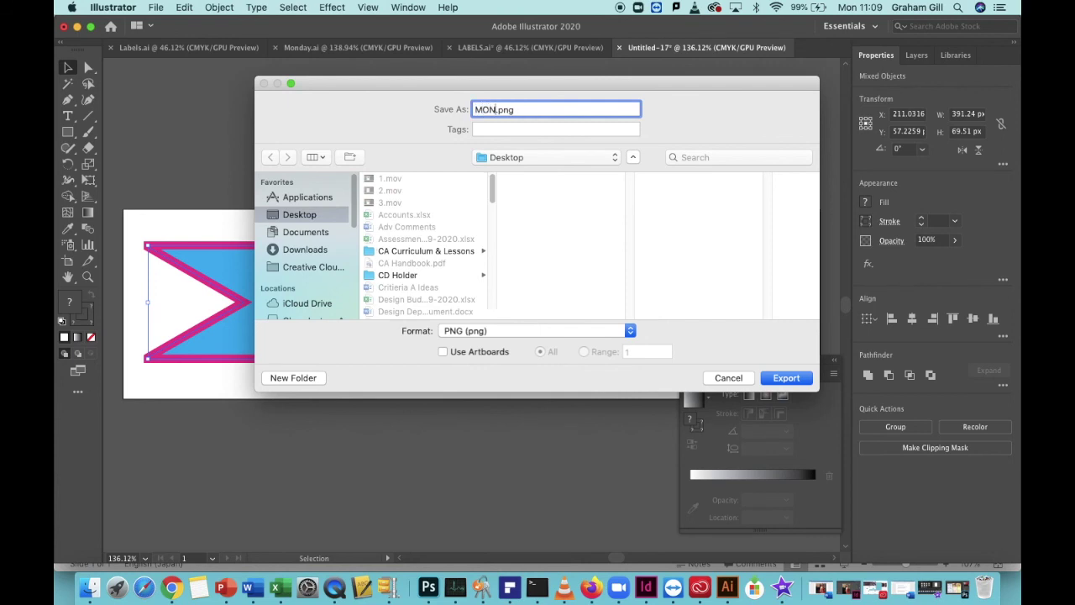
{"action": "type", "text": "DAY"}
{"action": "left_click", "coordinate": [628, 332]}
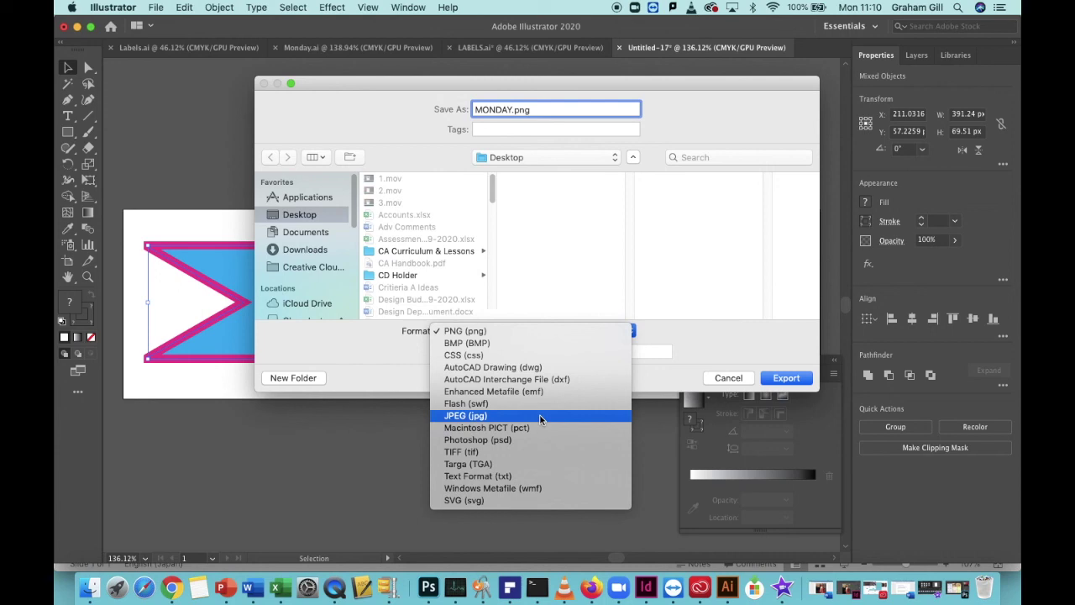
{"action": "left_click", "coordinate": [511, 503]}
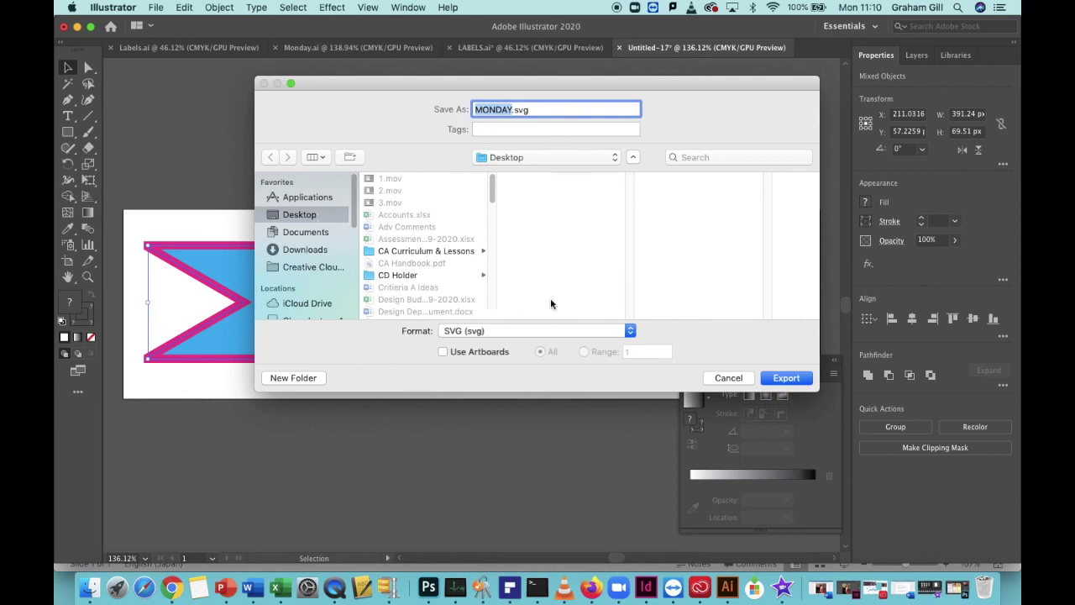
{"action": "left_click", "coordinate": [784, 378]}
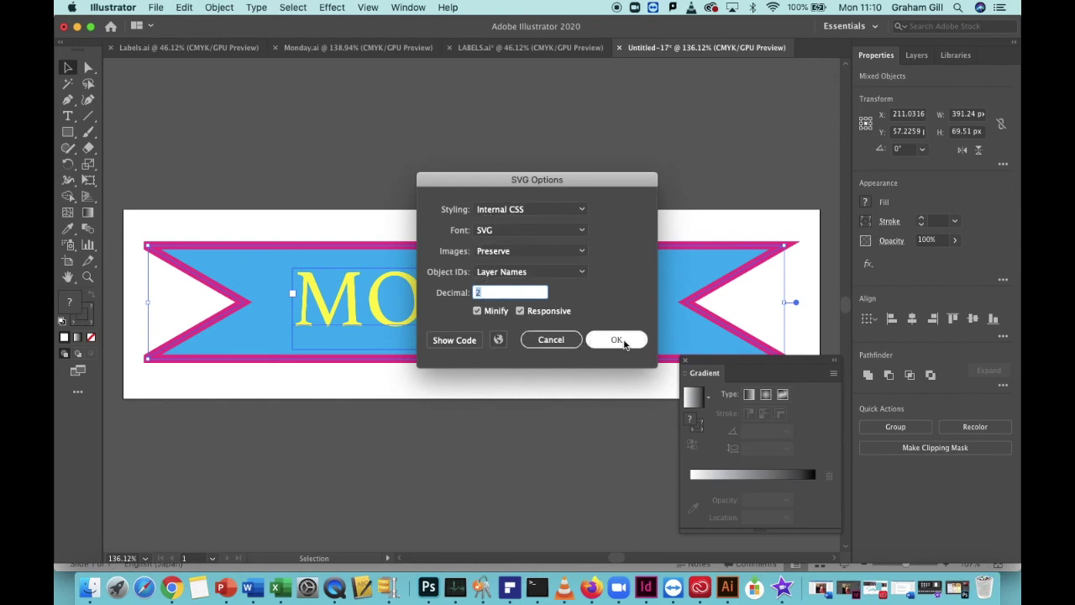
{"action": "left_click", "coordinate": [622, 342]}
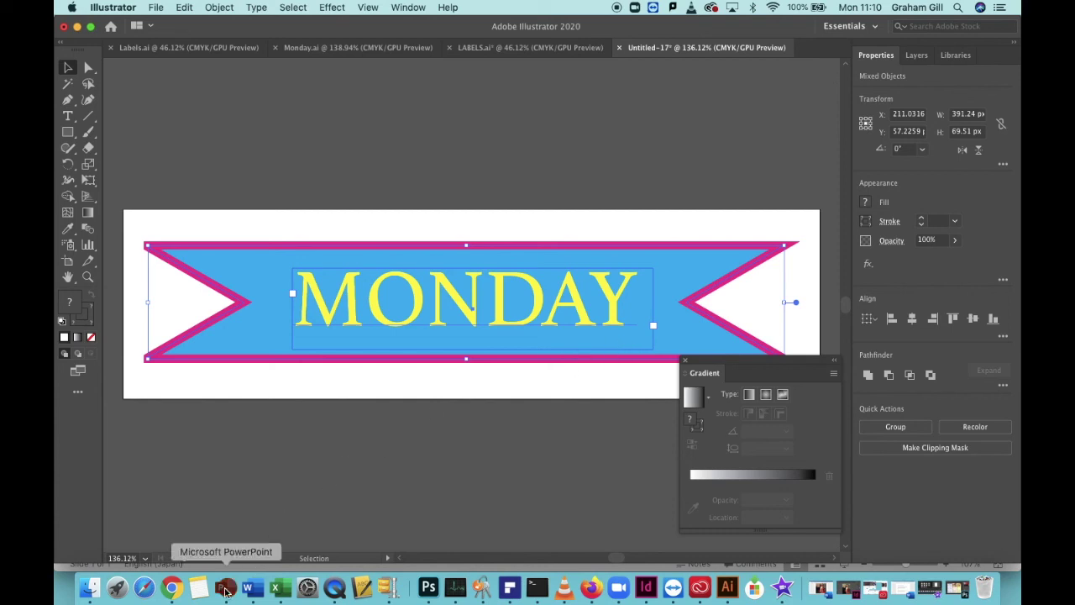
- Switch to PowerPoint and insert MONDAY.svg from the Desktop as a picture on the blank slide
{"action": "left_click", "coordinate": [225, 590]}
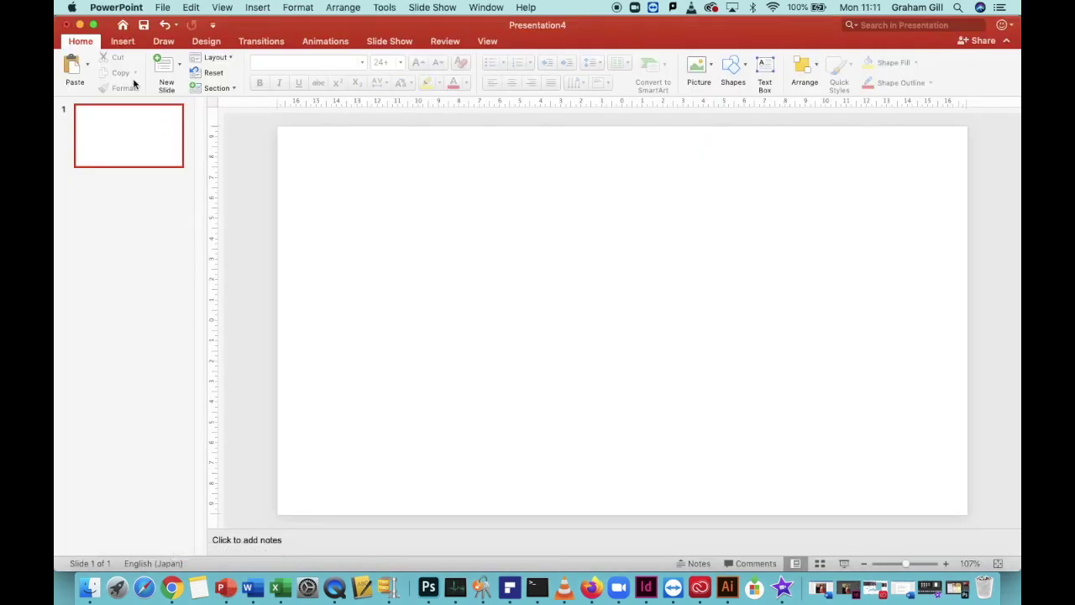
{"action": "left_click", "coordinate": [126, 43]}
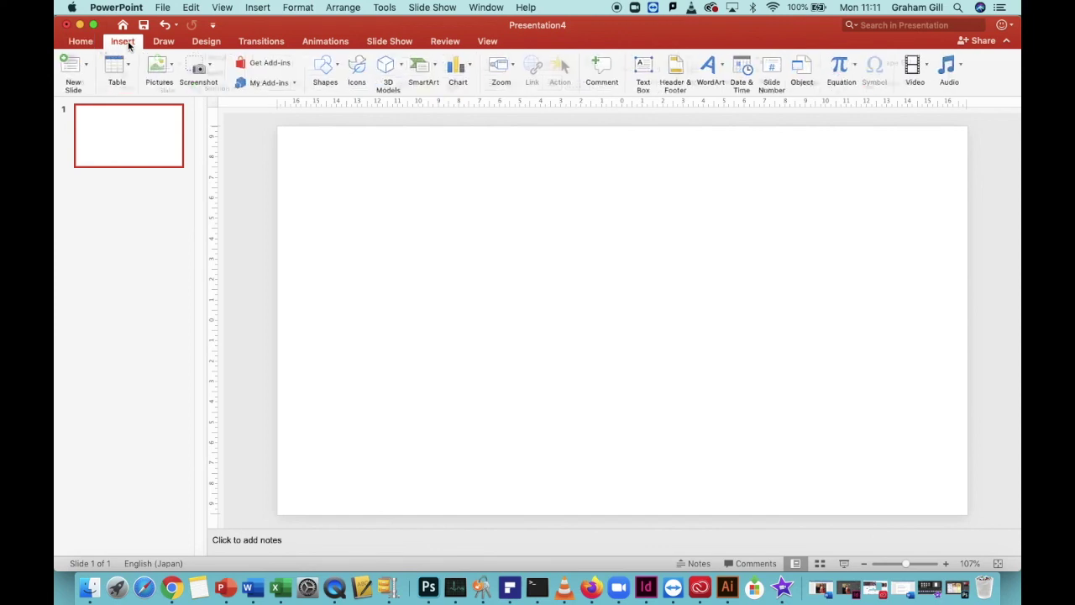
{"action": "left_click", "coordinate": [171, 67]}
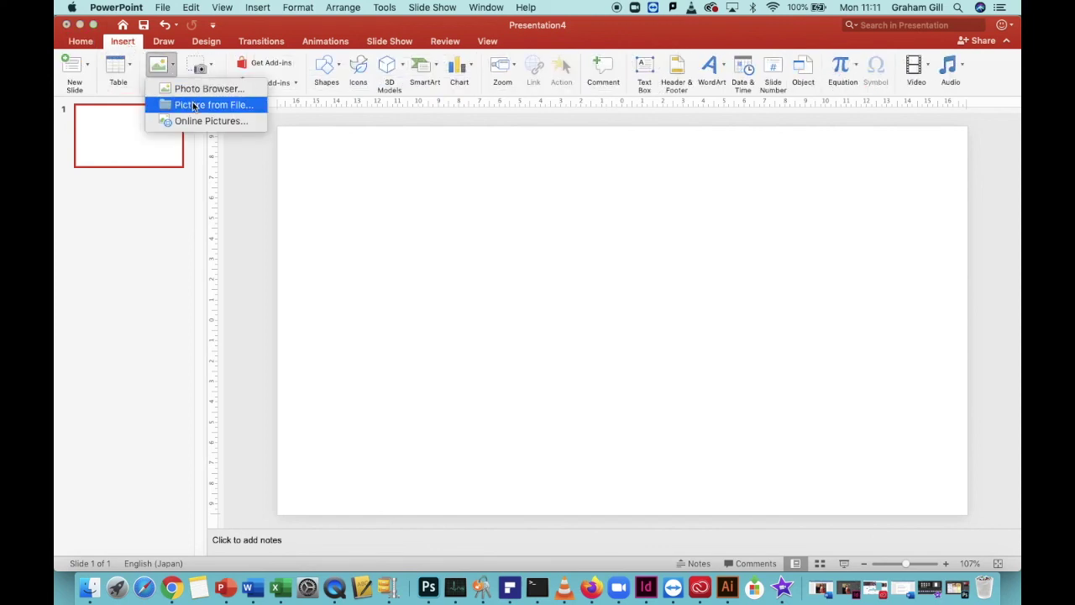
{"action": "left_click", "coordinate": [192, 104]}
{"action": "left_click", "coordinate": [325, 167]}
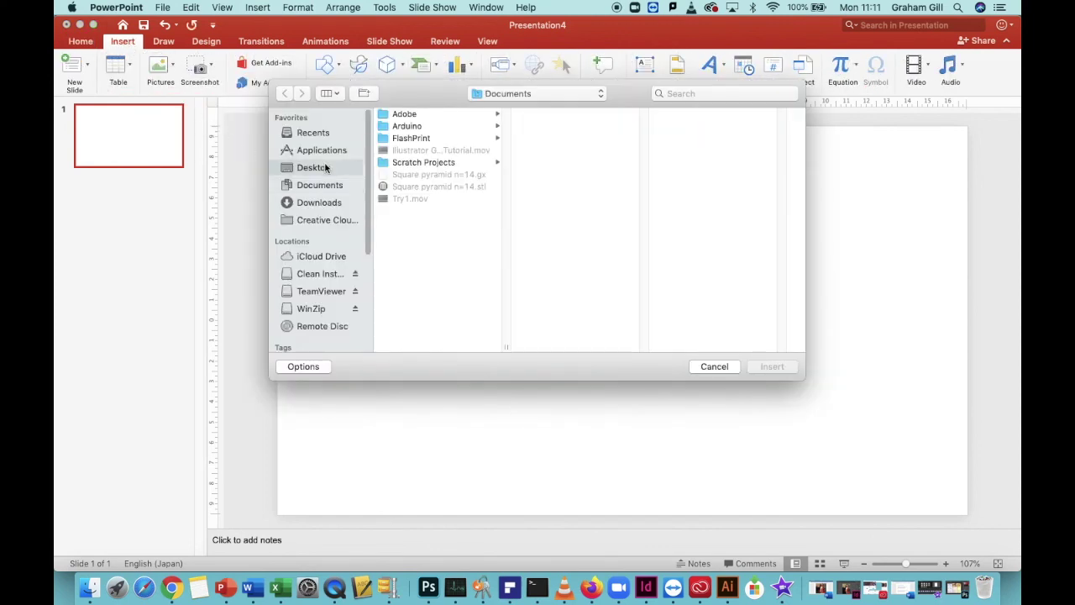
{"action": "left_click_drag", "start_coordinate": [507, 141], "coordinate": [507, 230]}
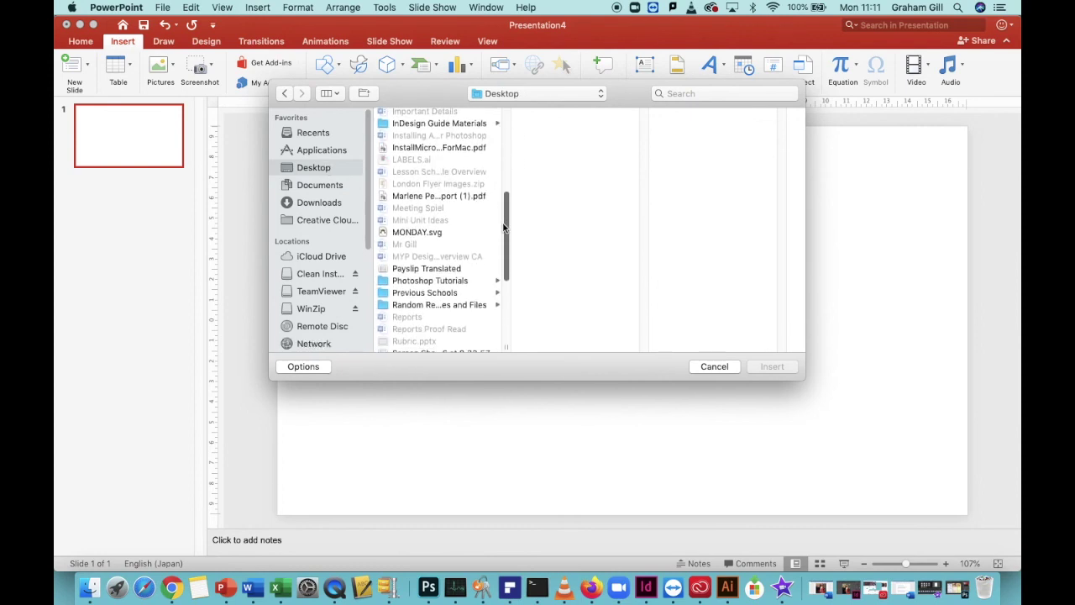
{"action": "left_click", "coordinate": [417, 236]}
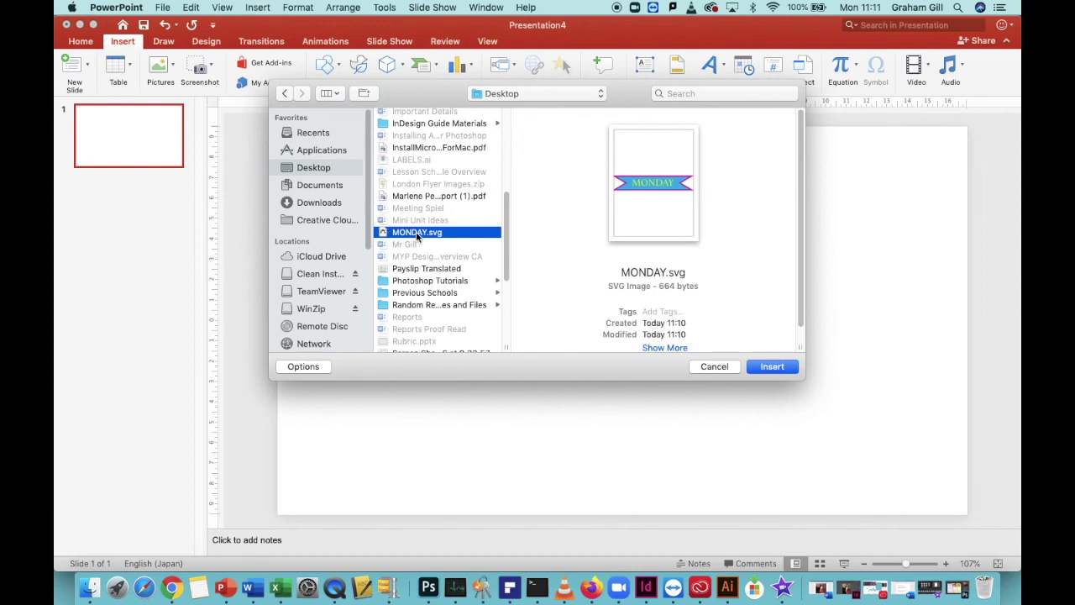
{"action": "left_click", "coordinate": [771, 367]}
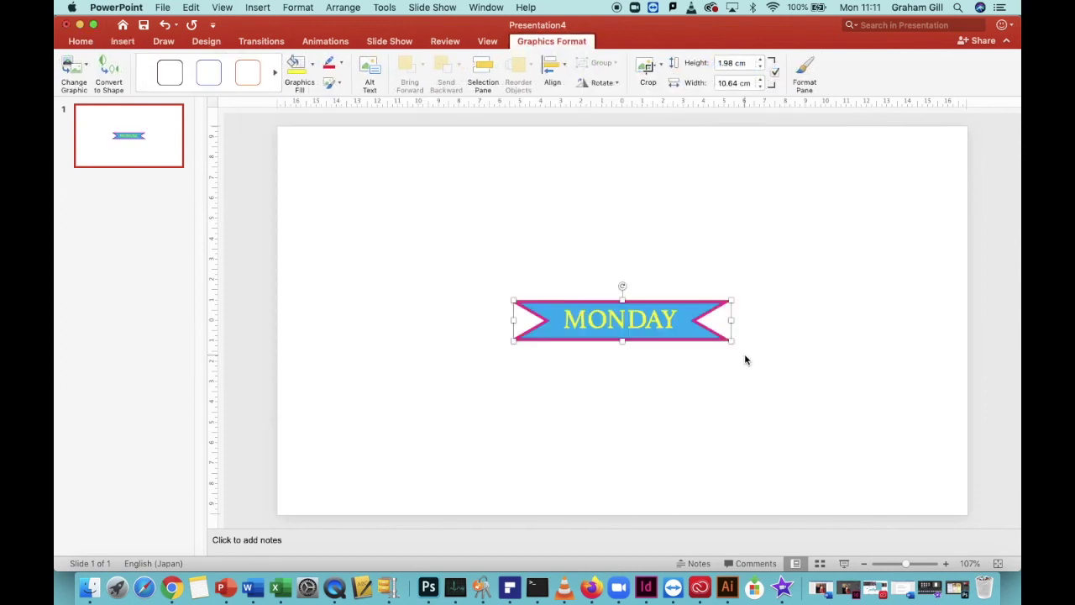
- Resize the MONDAY banner to about 24.35 × 4.52 cm and place it centred in the upper half of the slide
{"action": "left_click_drag", "start_coordinate": [512, 299], "coordinate": [454, 222]}
{"action": "left_click_drag", "start_coordinate": [734, 342], "coordinate": [821, 394]}
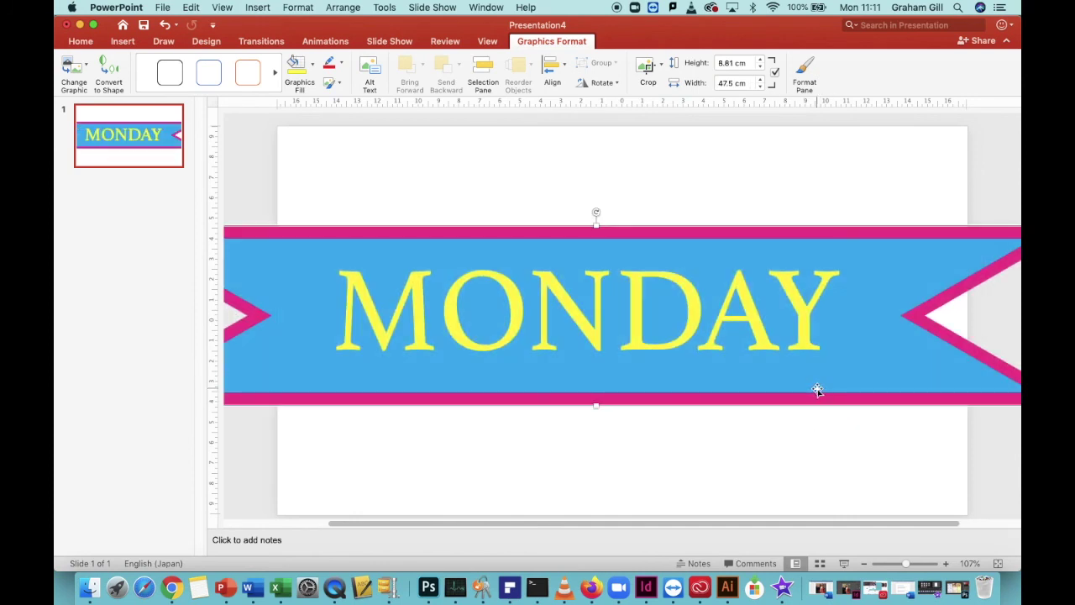
{"action": "left_click_drag", "start_coordinate": [614, 324], "coordinate": [788, 328]}
{"action": "left_click_drag", "start_coordinate": [286, 226], "coordinate": [756, 313]}
{"action": "left_click_drag", "start_coordinate": [876, 320], "coordinate": [497, 219]}
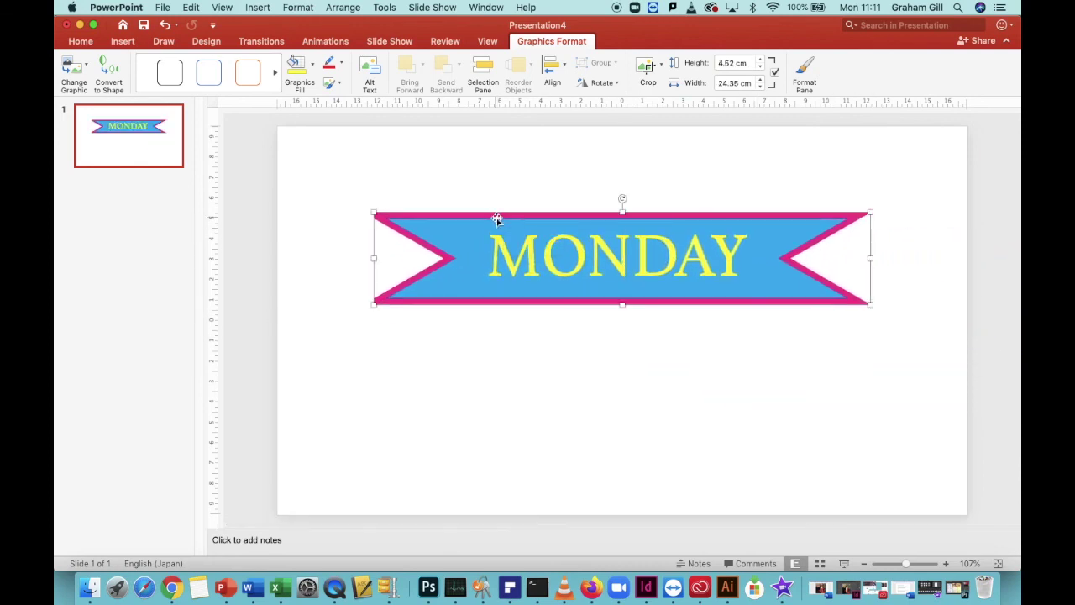